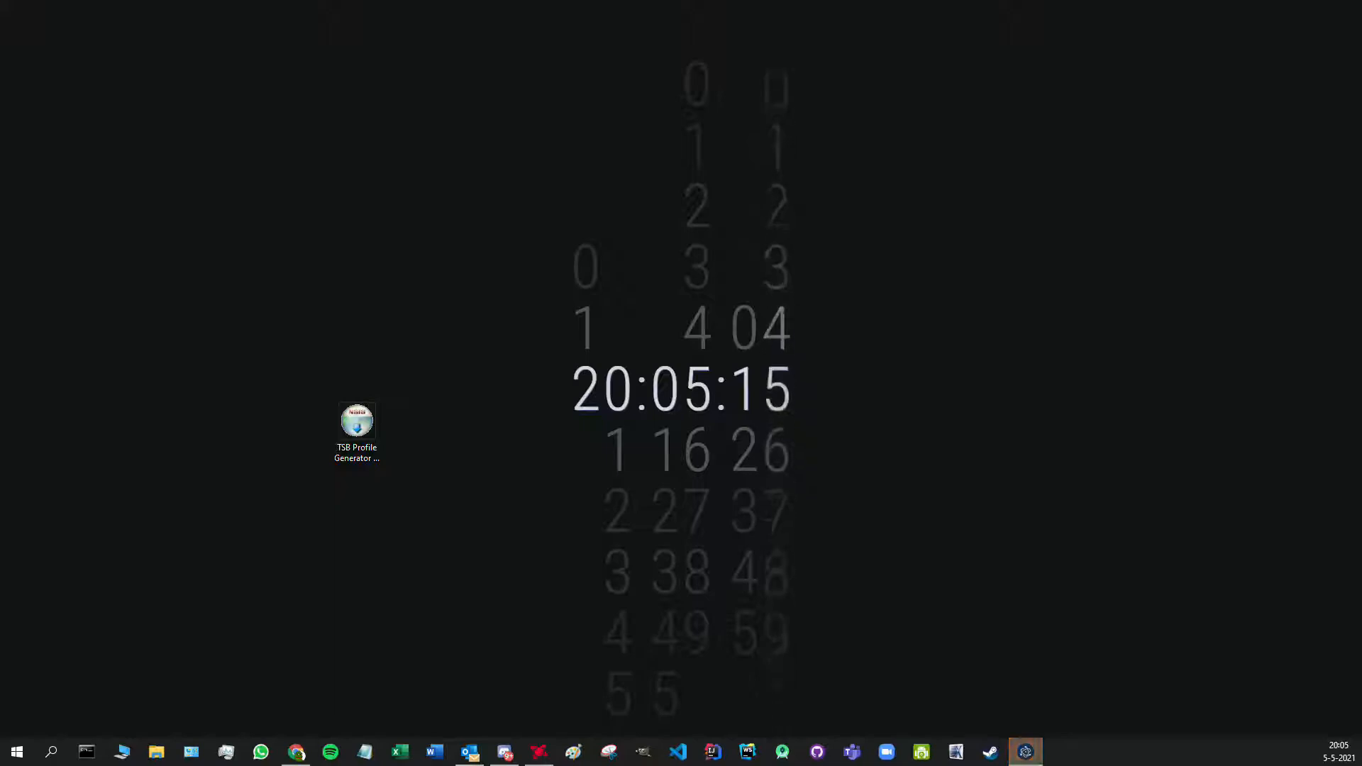
- Centre the TSB Profile Generator window on screen and maximize it
left_click_drag(347, 84, 543, 88)
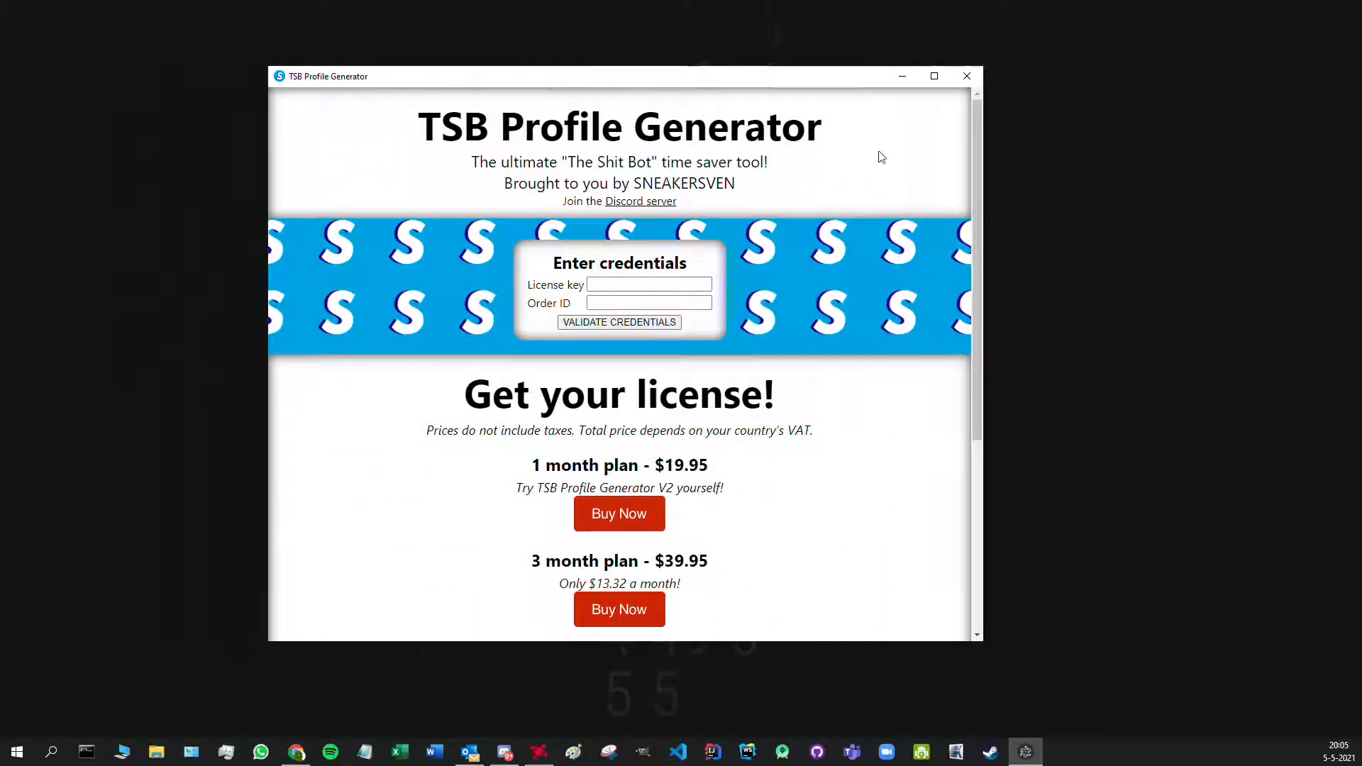
left_click_drag(975, 168, 995, 147)
left_click(934, 76)
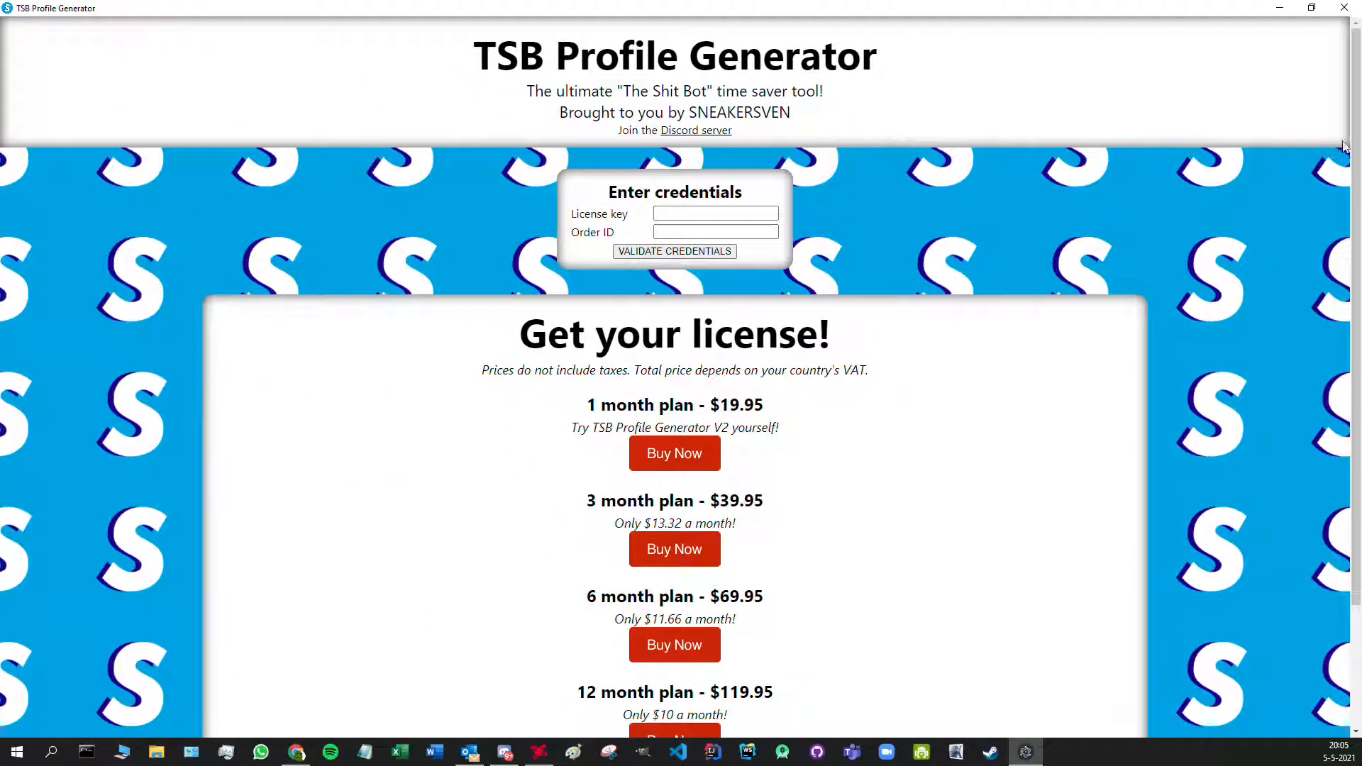
- Enter the licence key and order ID copied from another window, then validate the credentials
left_click(762, 211)
left_click(669, 232)
key("alt+Tab")
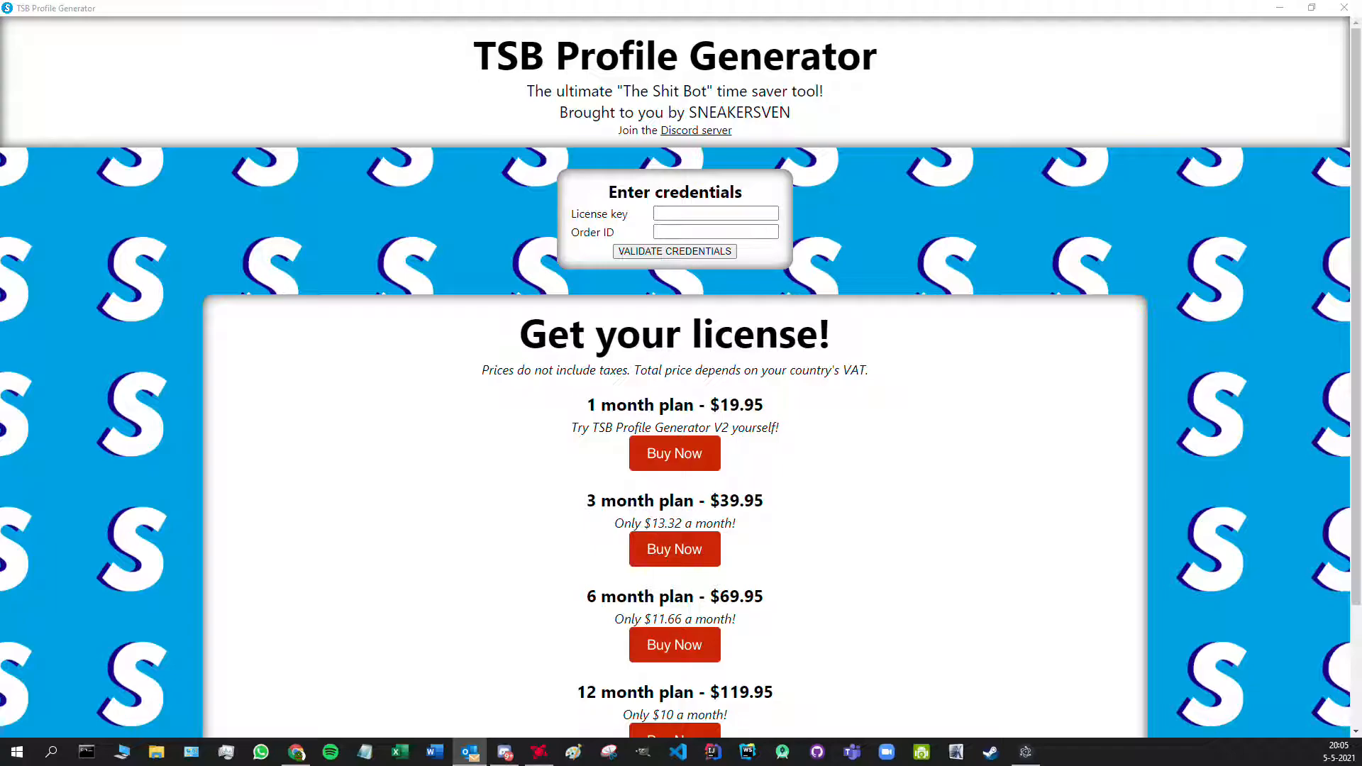
left_click(699, 211)
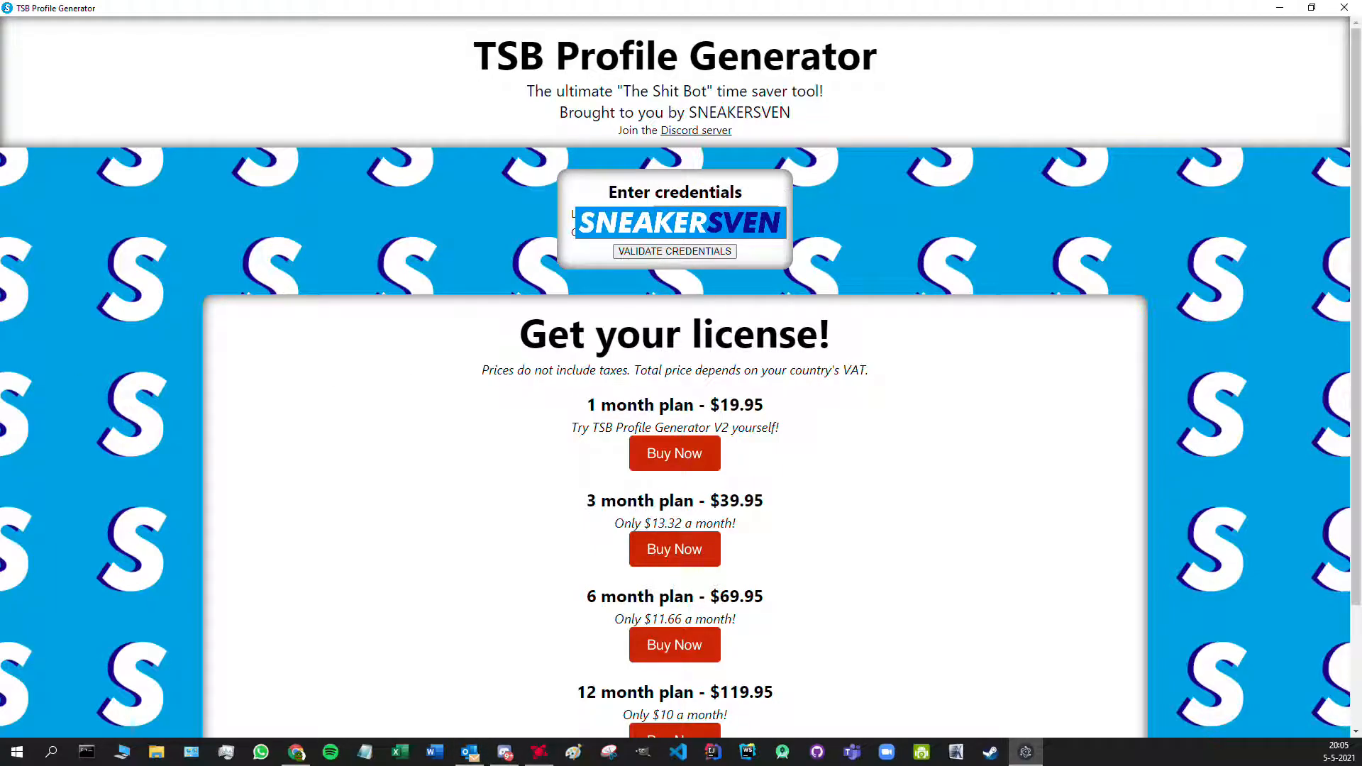
key("alt+Tab")
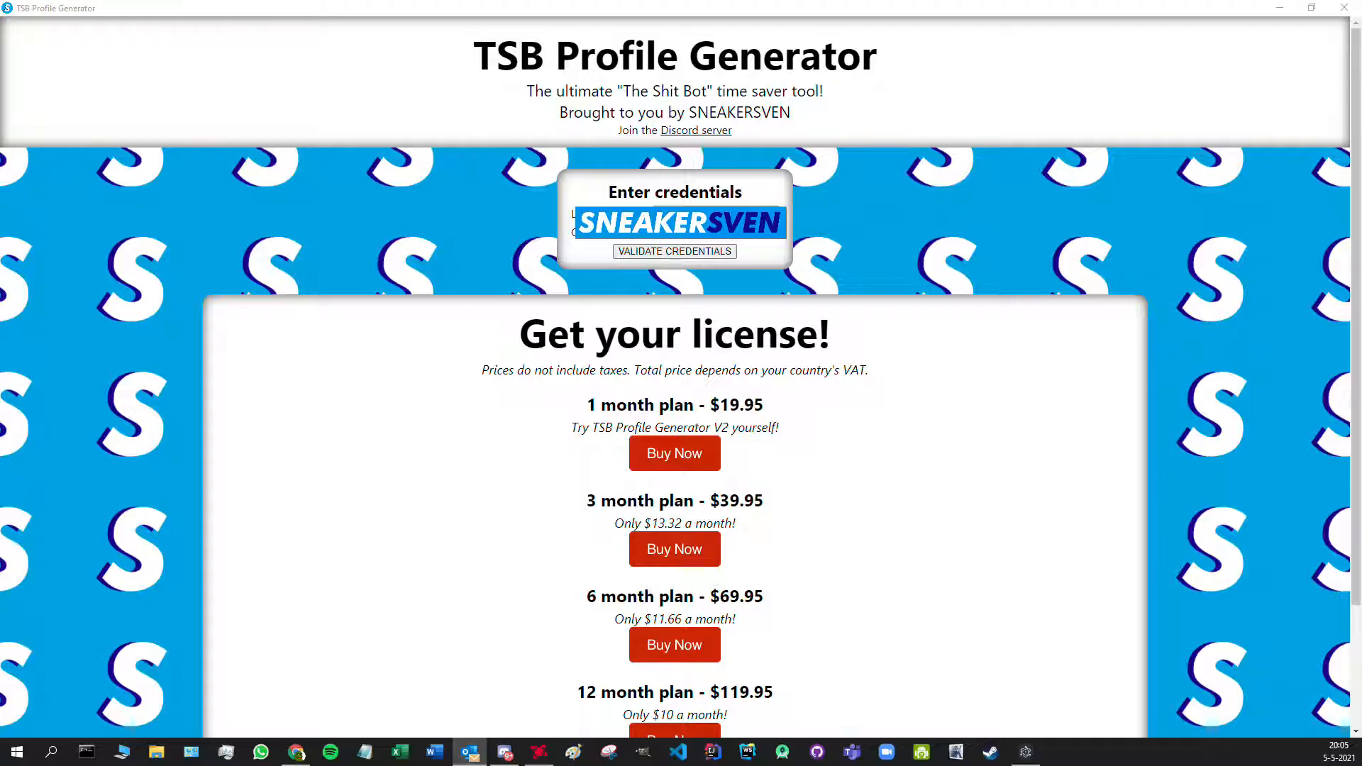
left_click(986, 246)
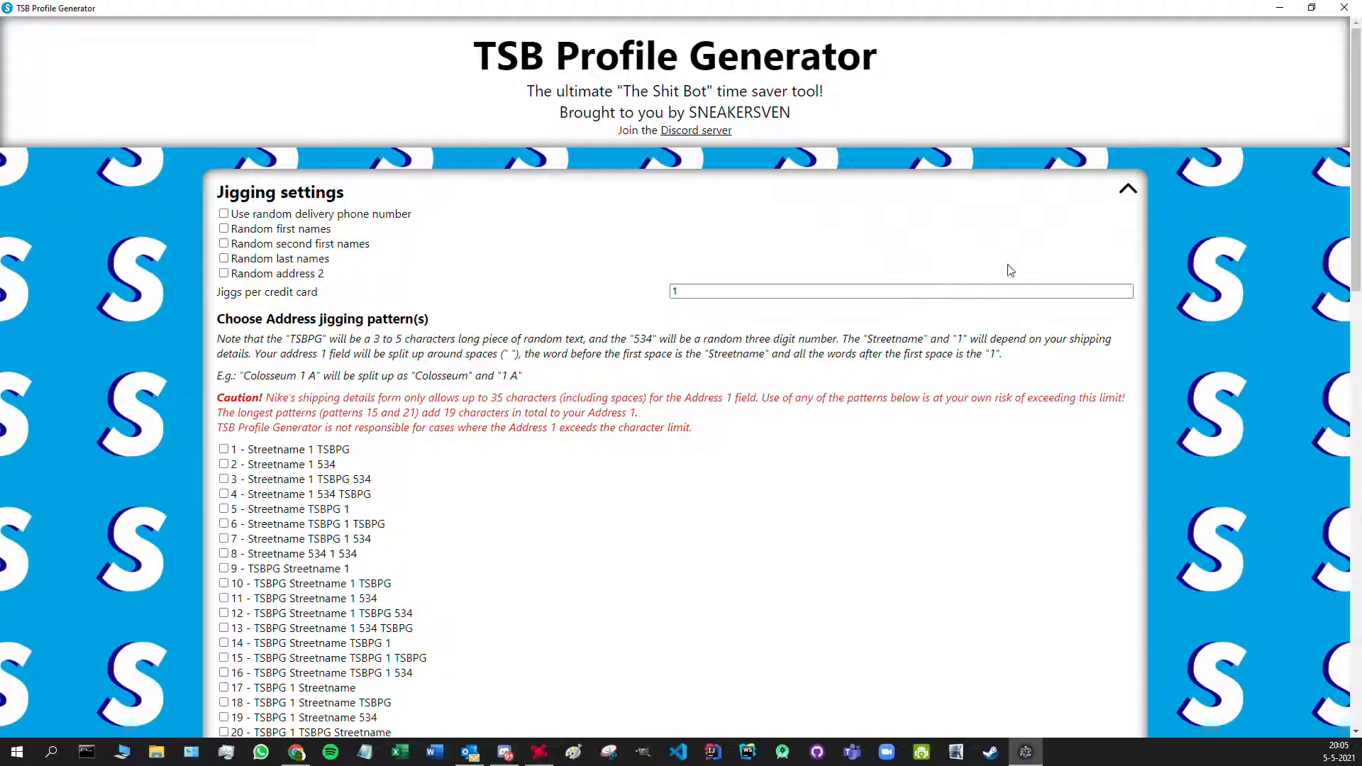
- Tick address jigging patterns 1, 3, 14, 21, 35 and 37
mouse_move(1355, 134)
left_mouse_down()
mouse_move(1344, 387)
mouse_move(1313, 595)
mouse_move(1343, 114)
left_mouse_up()
left_click(1125, 288)
left_click_drag(1357, 211, 1340, 366)
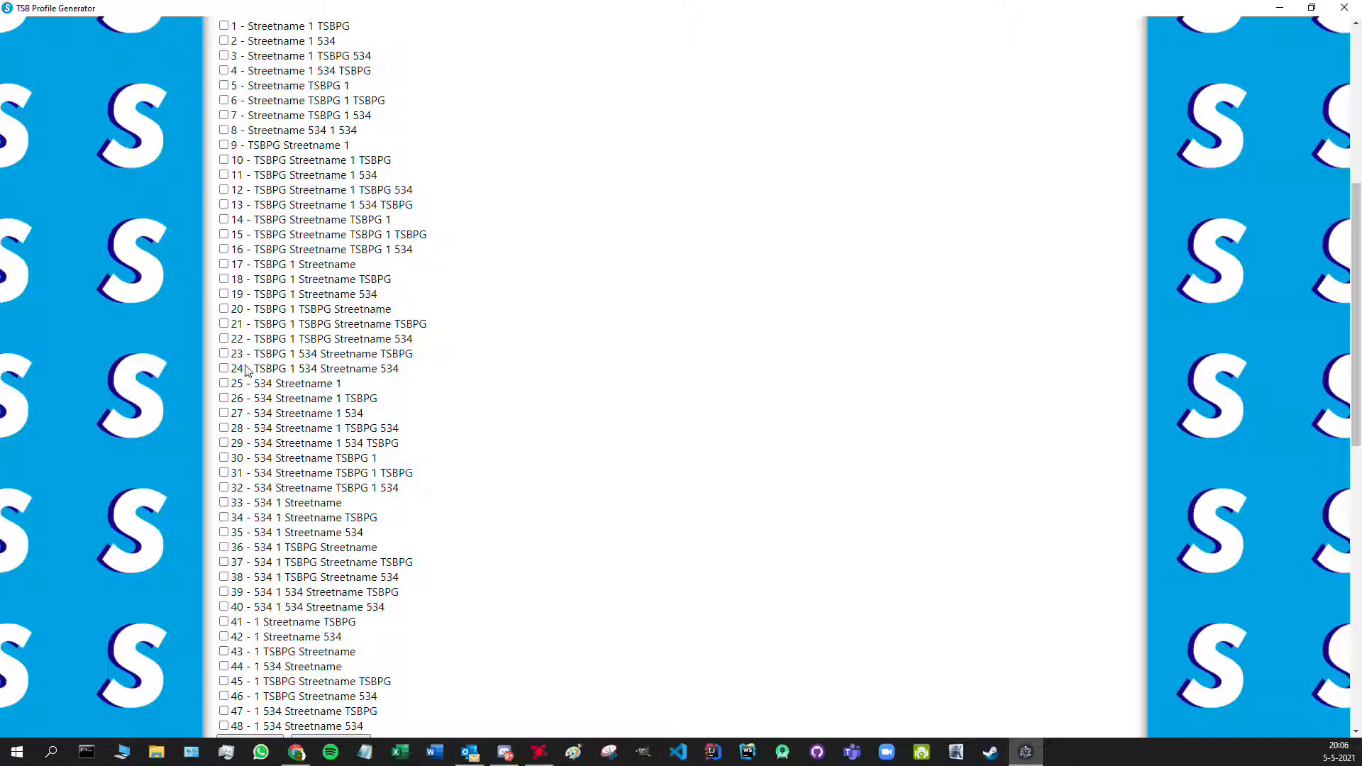
left_click(224, 26)
left_click(224, 55)
left_click(225, 220)
left_click(224, 324)
left_click(224, 532)
left_click(224, 562)
scroll(381, 528, "down", 1)
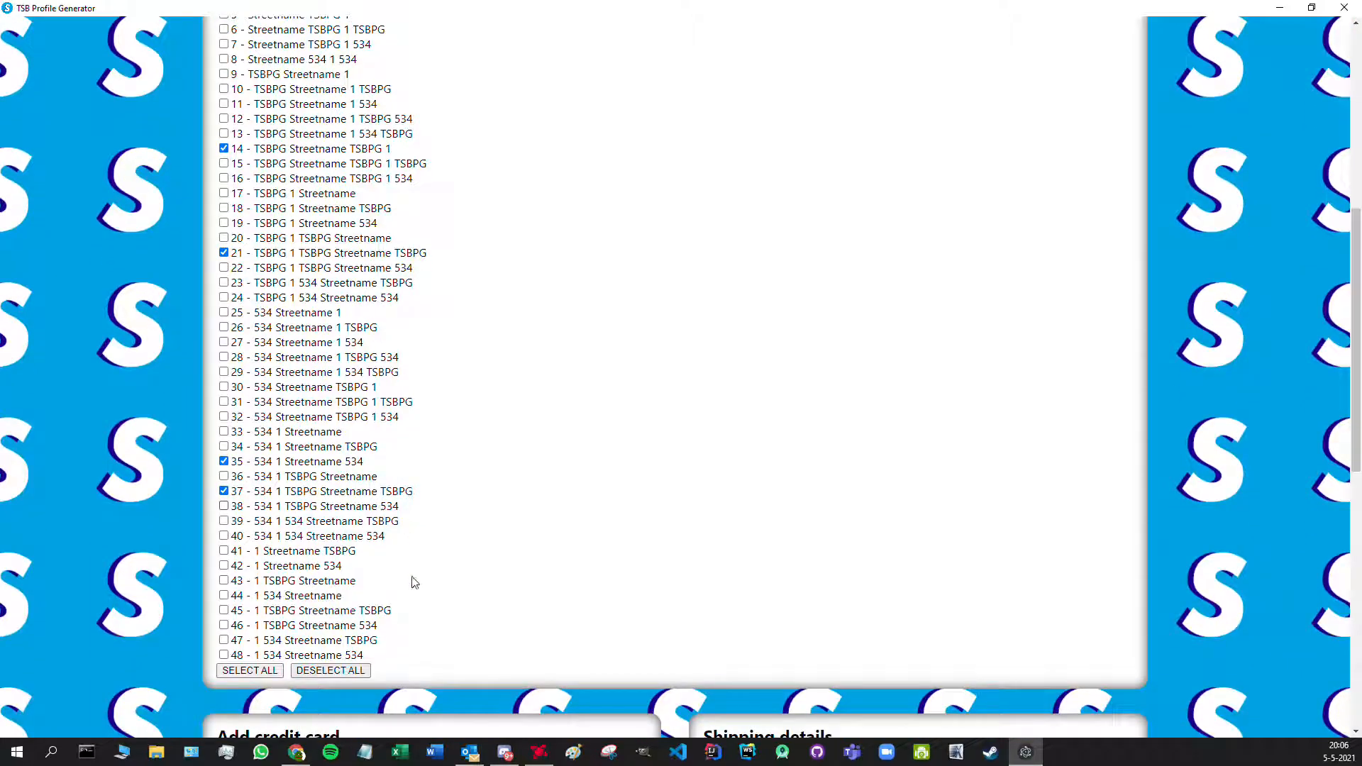
- Select all jigging patterns, deselect them all again, and enable random delivery phone numbers
left_click(262, 672)
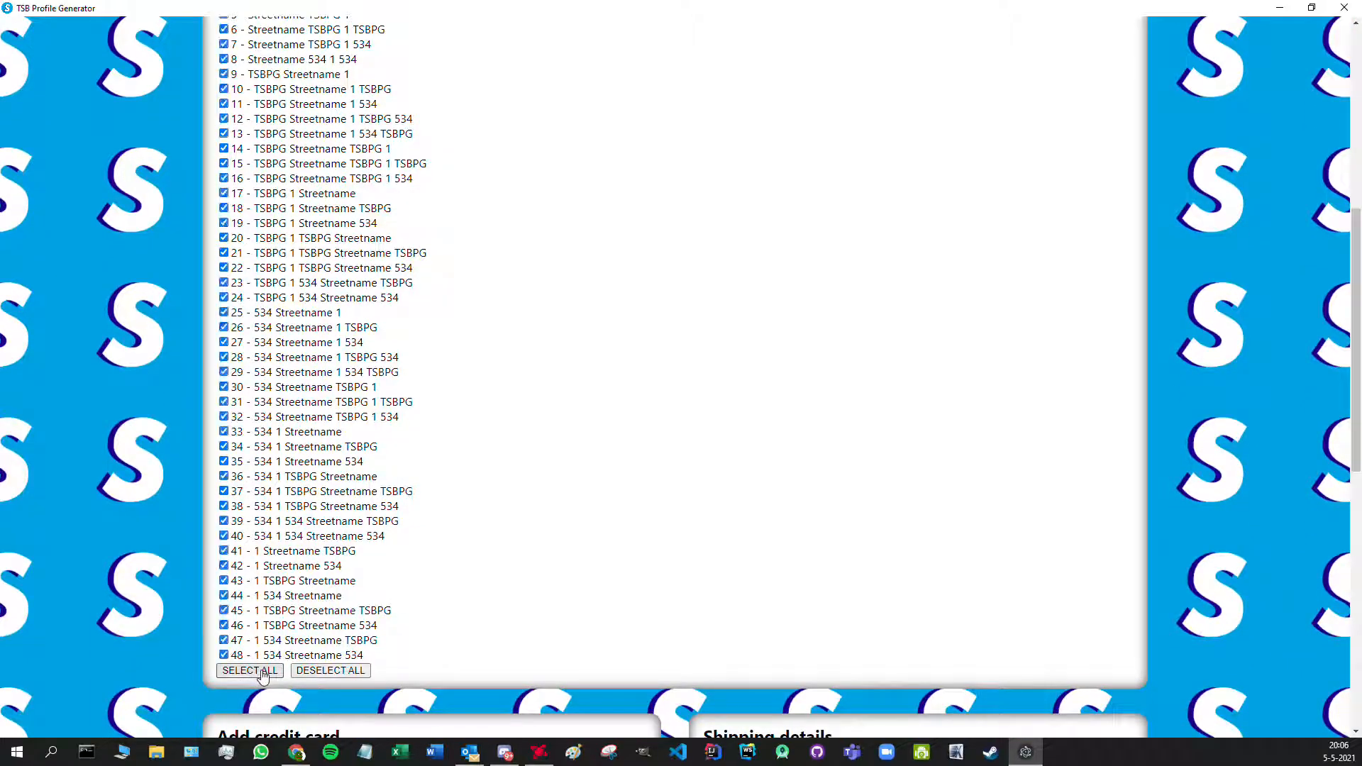
scroll(500, 614, "up", 1)
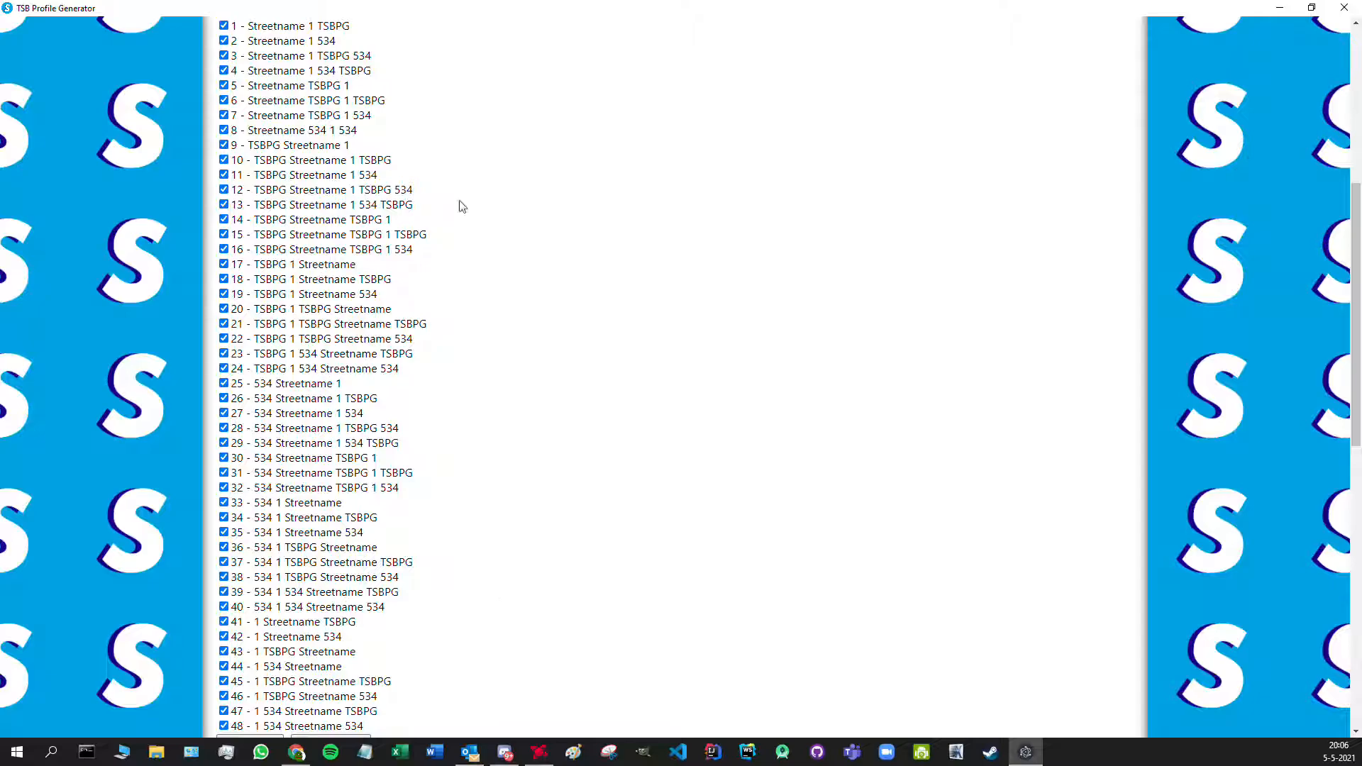
scroll(562, 280, "down", 1)
left_click(342, 671)
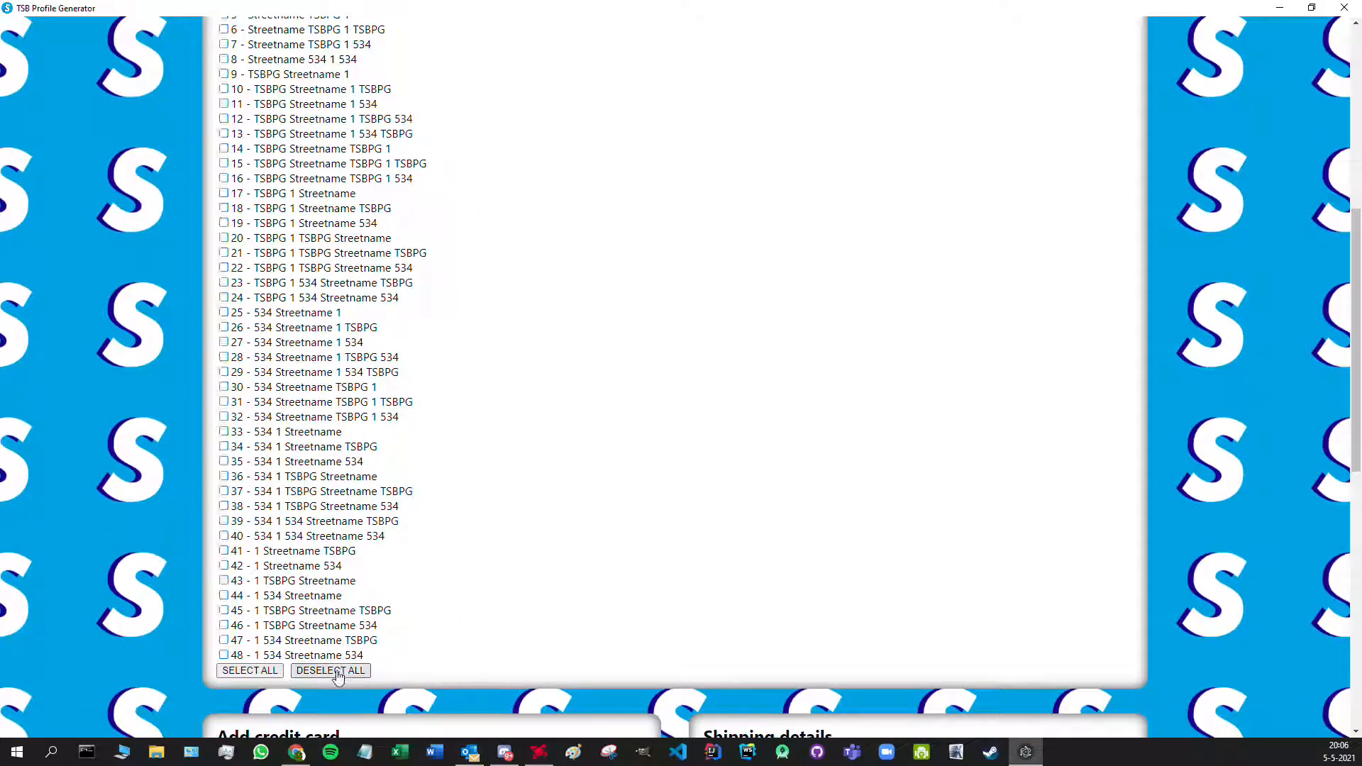
scroll(681, 461, "up", 1)
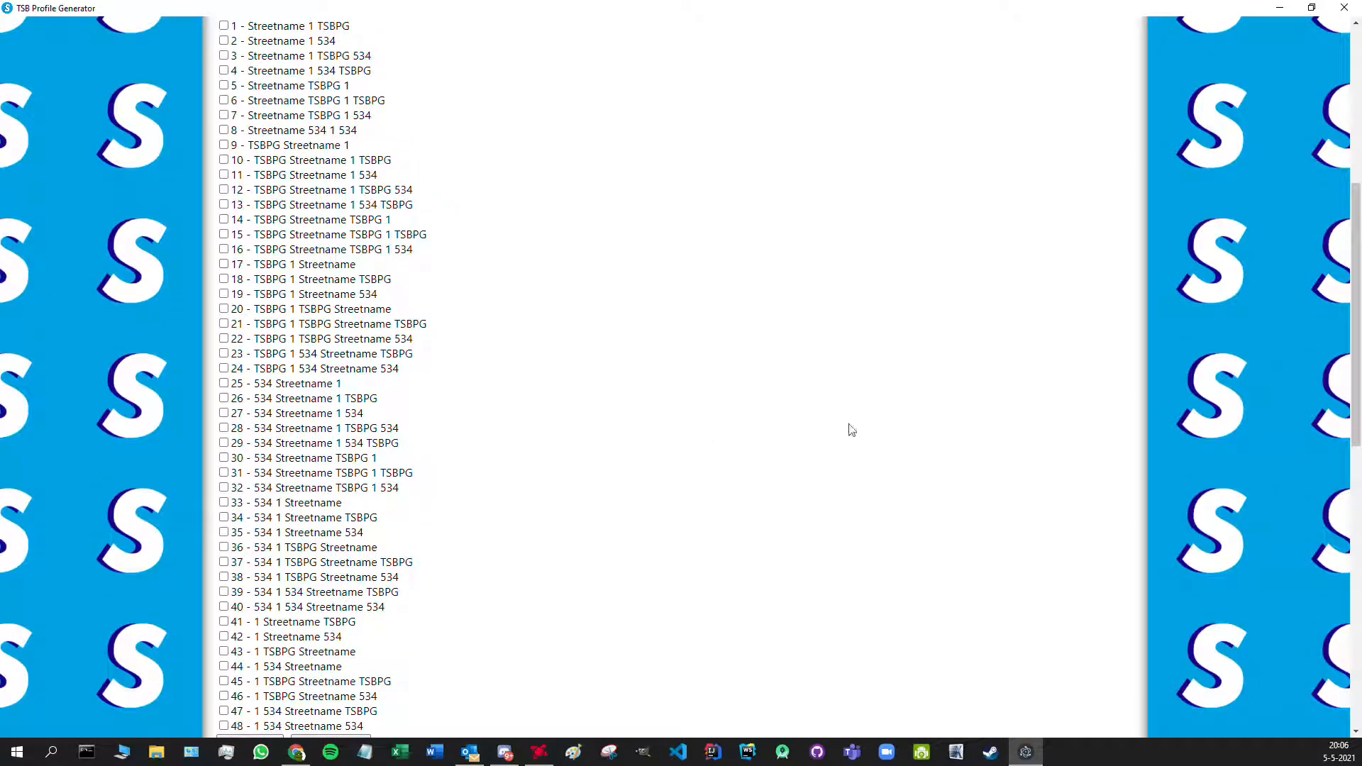
scroll(986, 423, "up", 6)
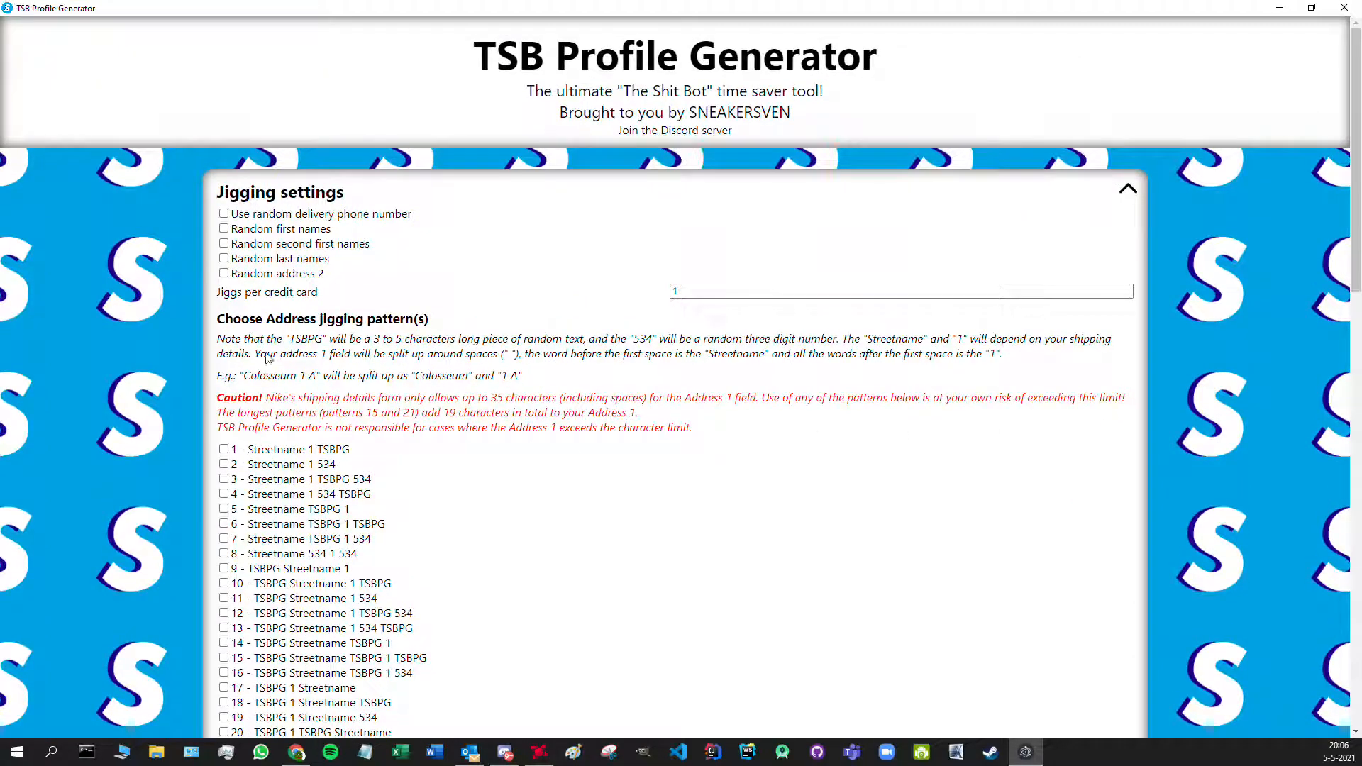
left_click(223, 213)
- Set the phone number start to +316 with 8 remaining digits
left_click(732, 231)
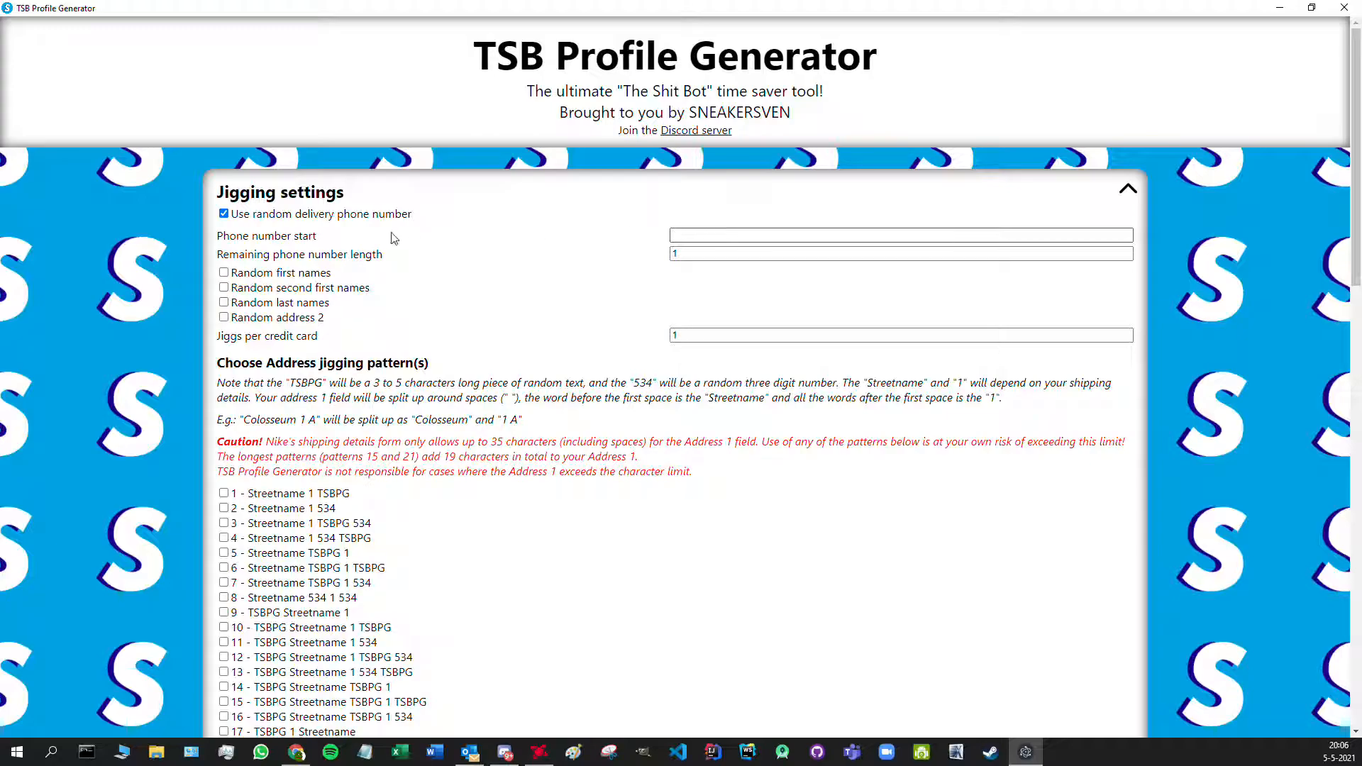
key("Tab")
left_click(706, 236)
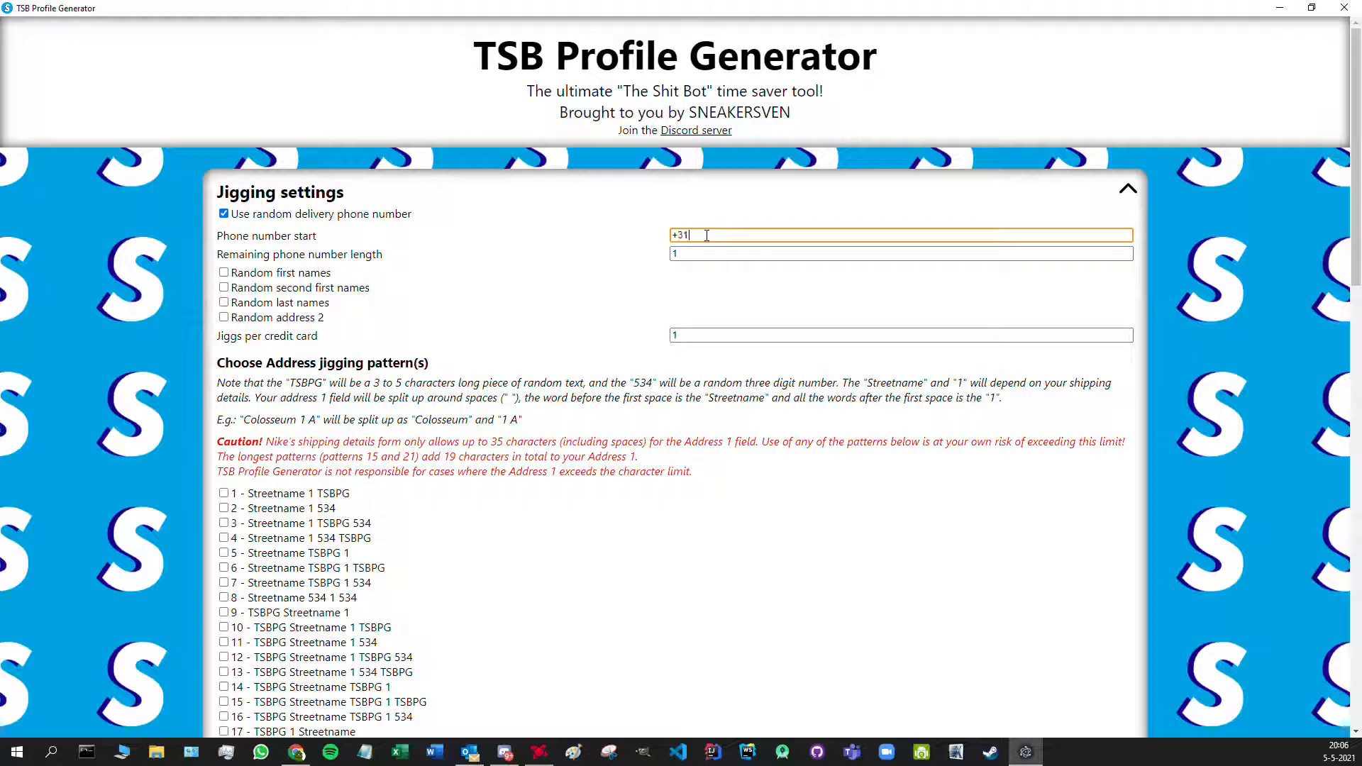
key("Tab")
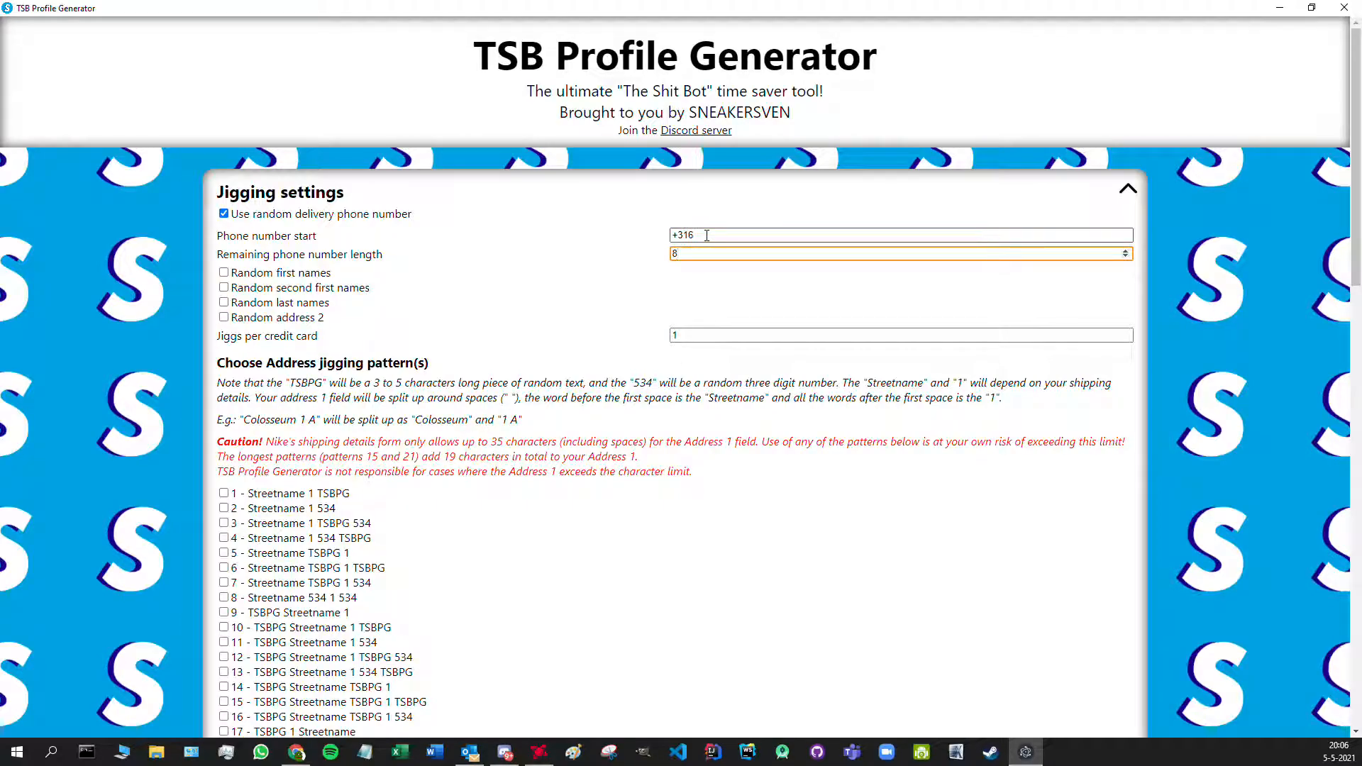
key("shift+Tab")
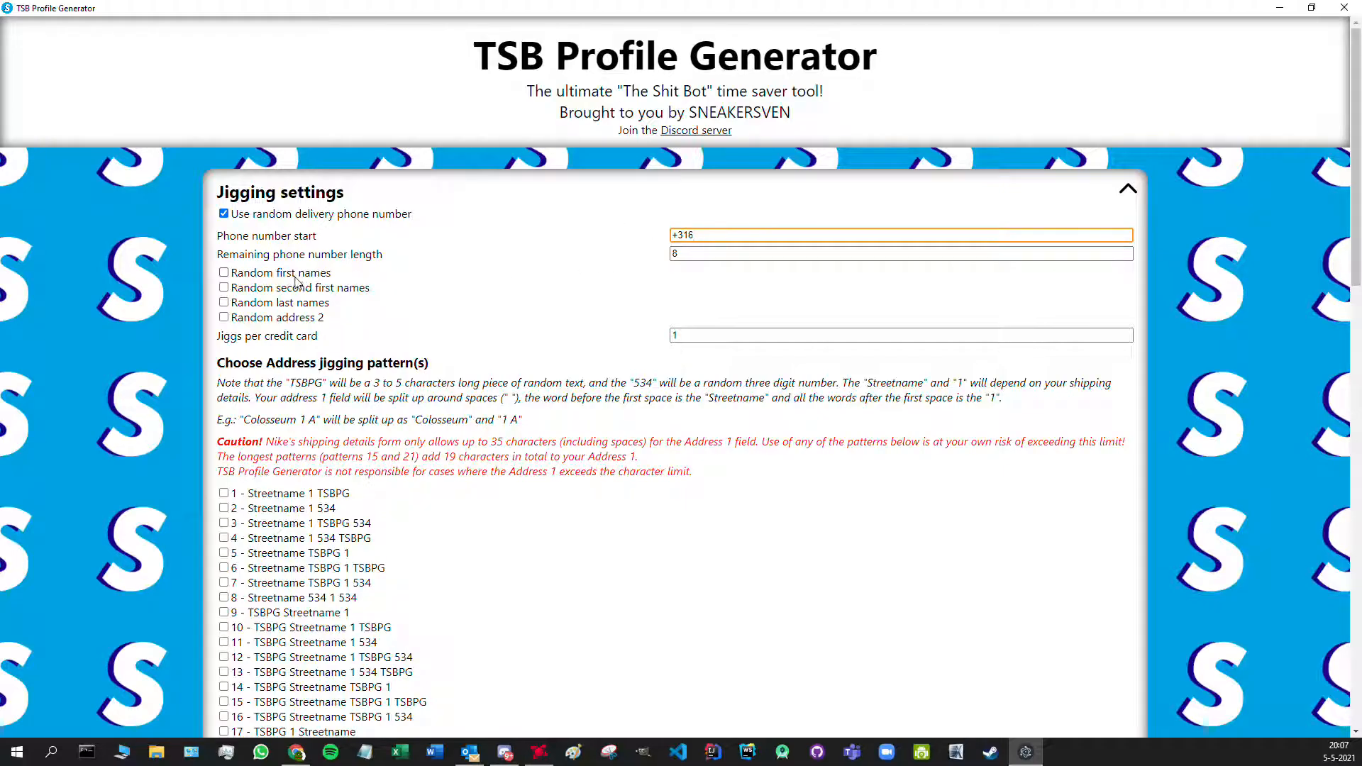
- Enable random first and second first names and set jiggs per credit card to 3
left_click(225, 273)
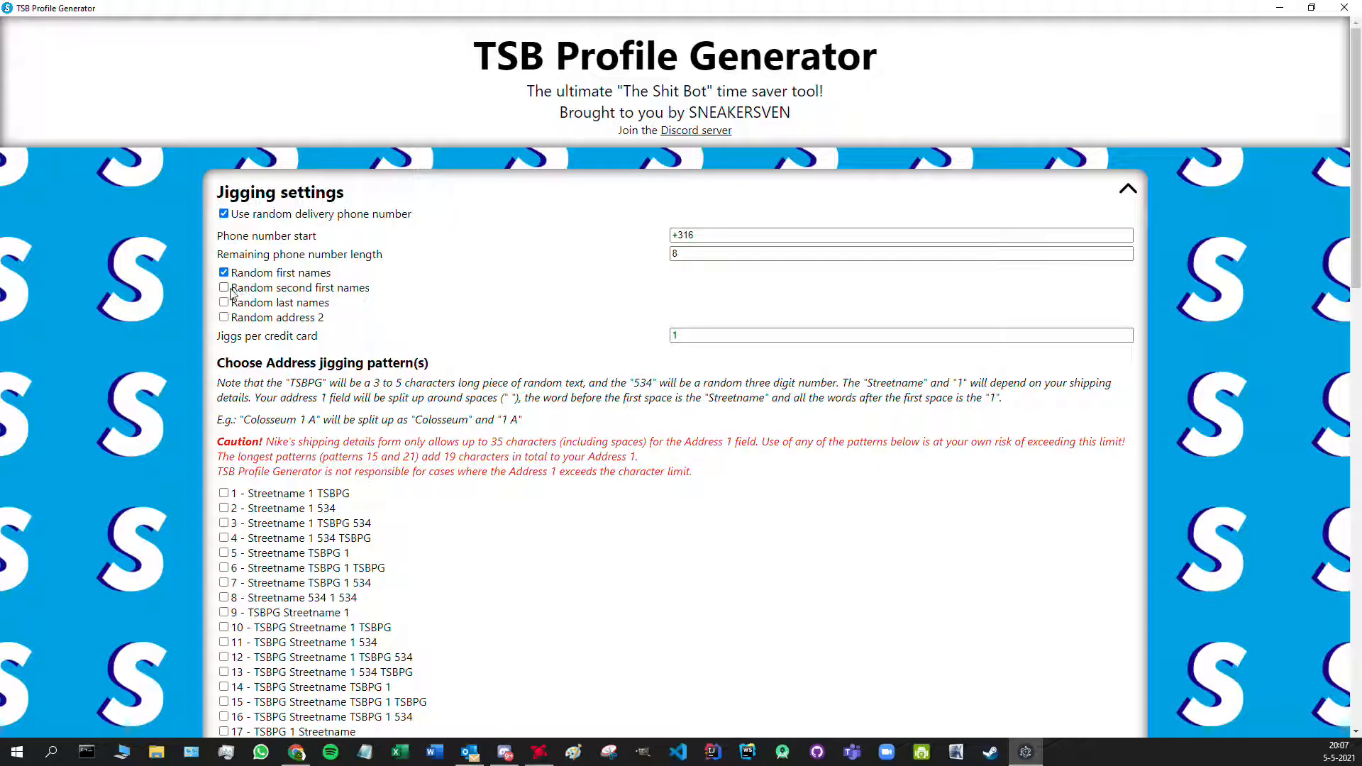
left_click(224, 289)
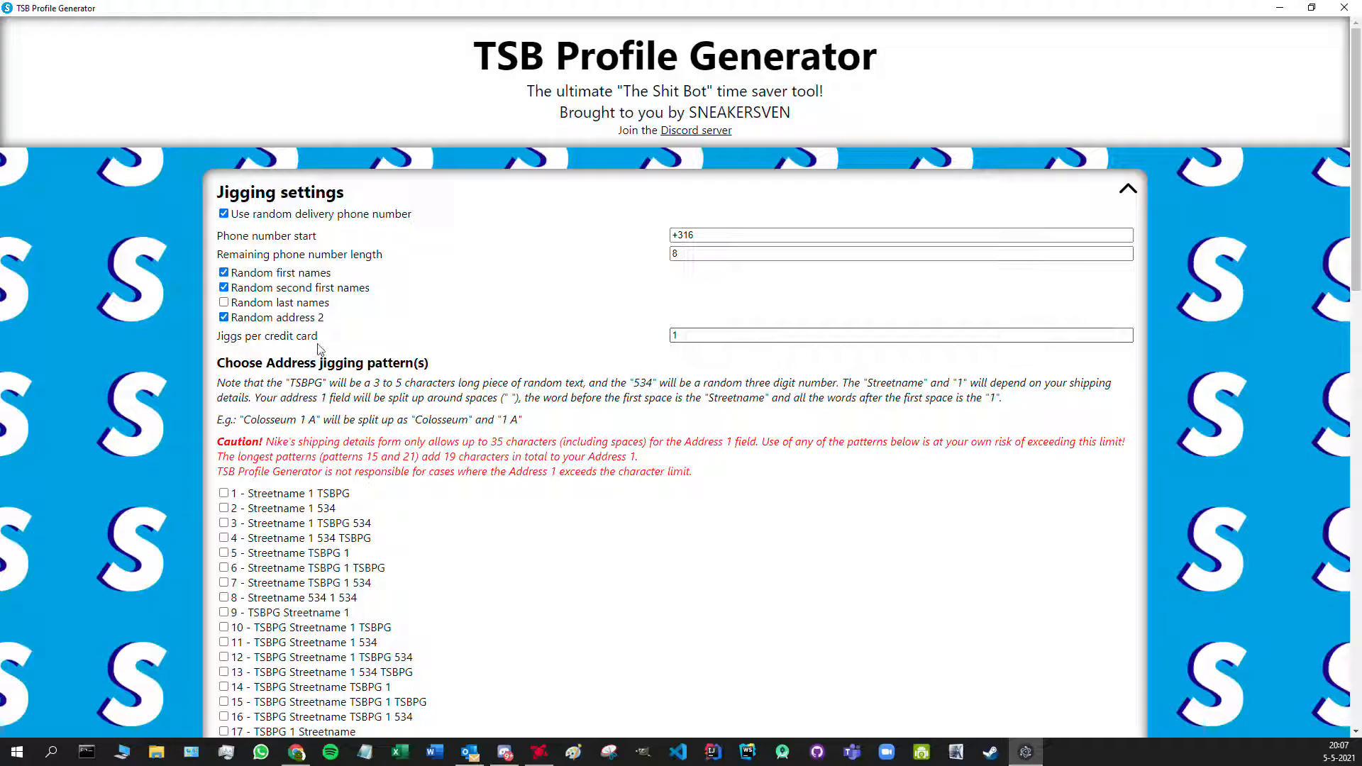
left_click(1126, 333)
left_click(1127, 332)
left_click(1057, 383)
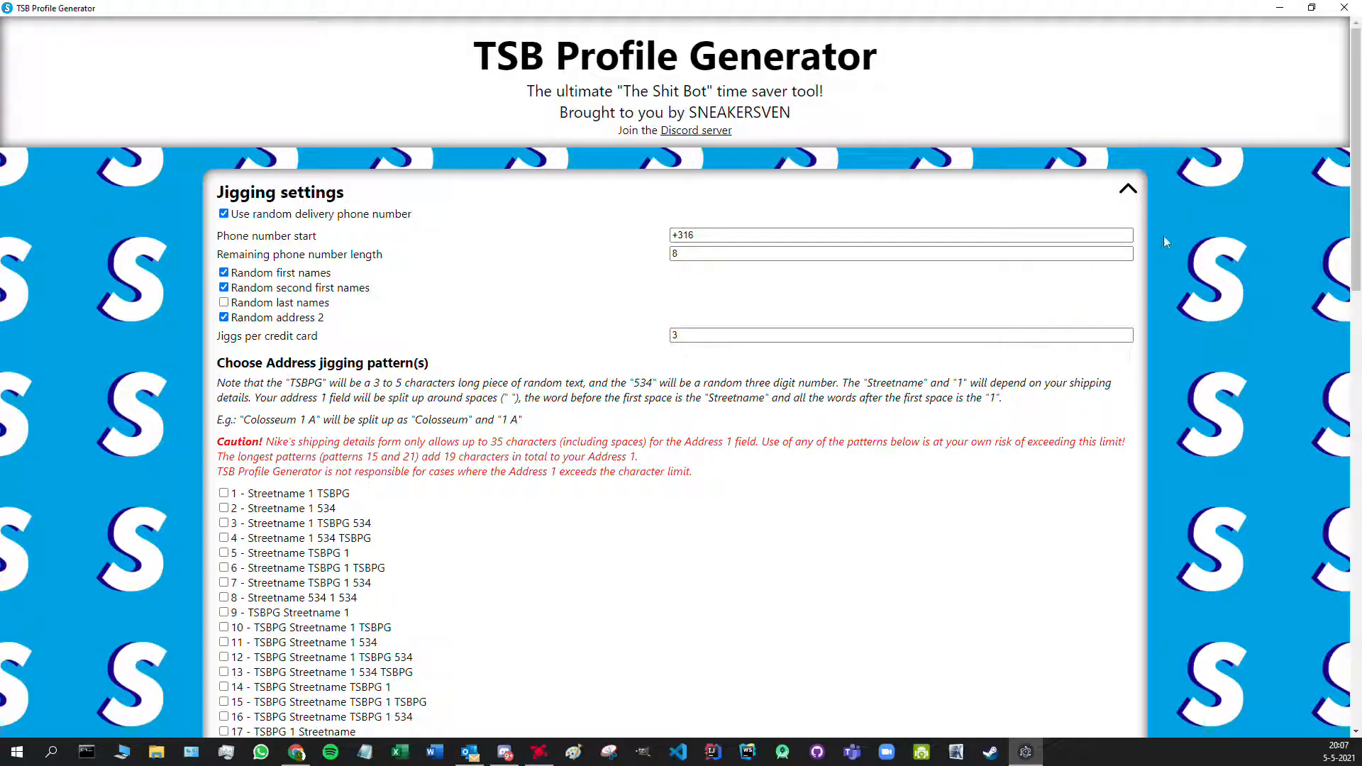
left_click(1128, 192)
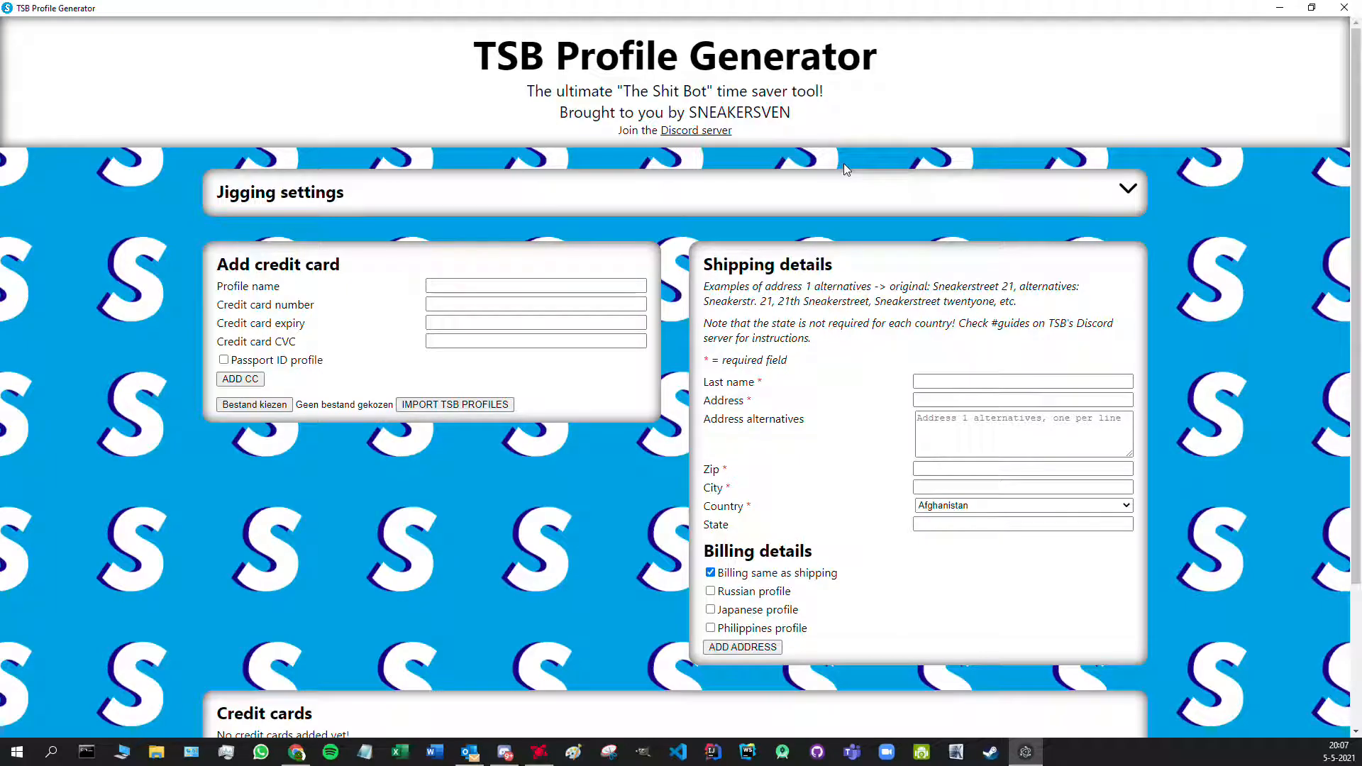
- Add the REVOLUT 1 card with its card number, expiry 11/25 and CVC to the list
left_click(431, 284)
type("BEV")
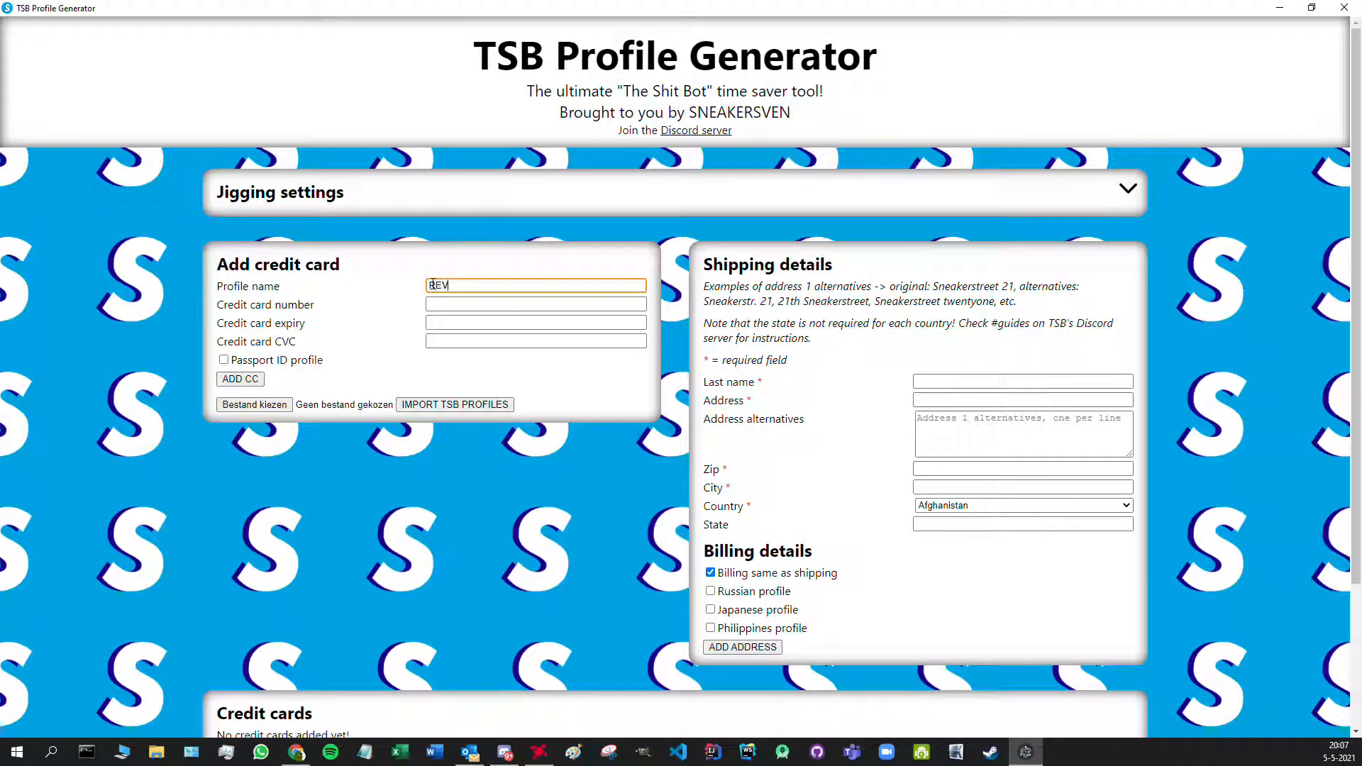
key("Tab")
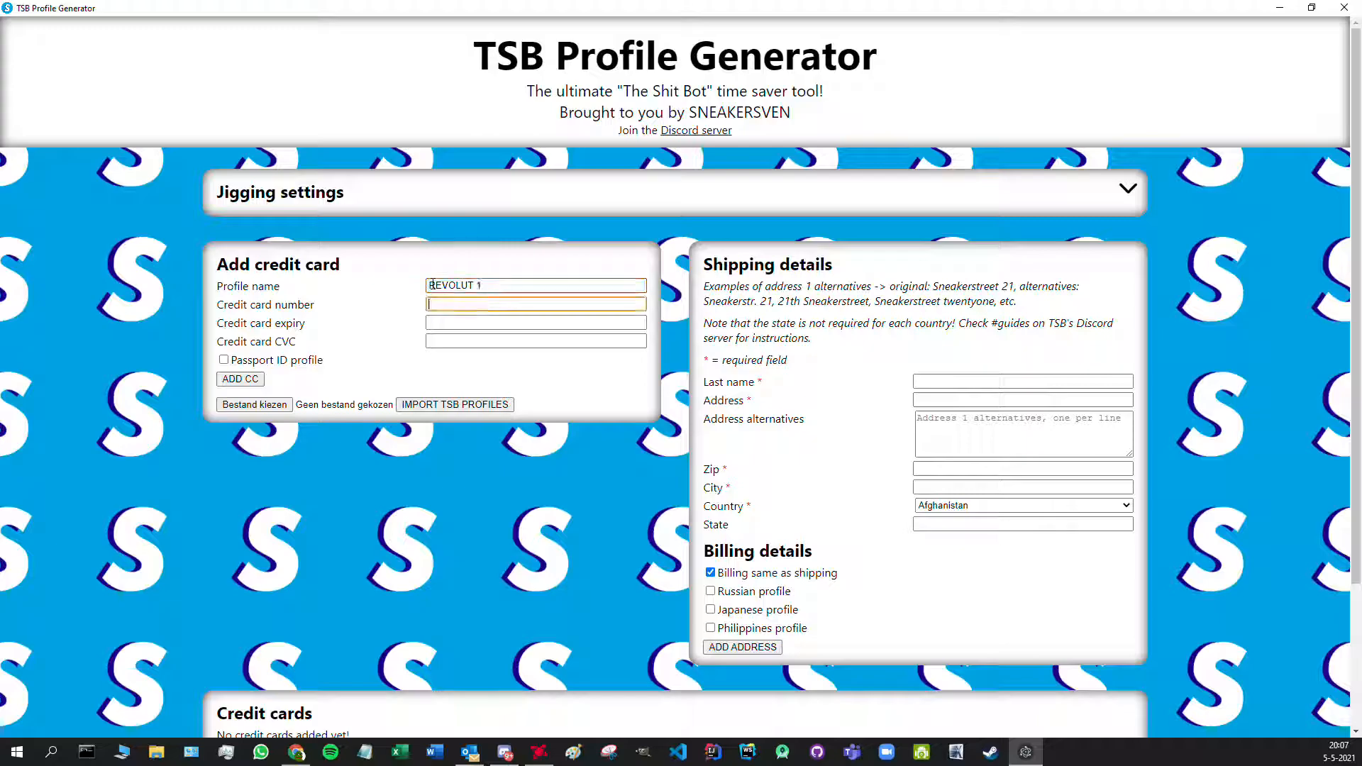
type("0000 0000 0000 0001")
key("Tab")
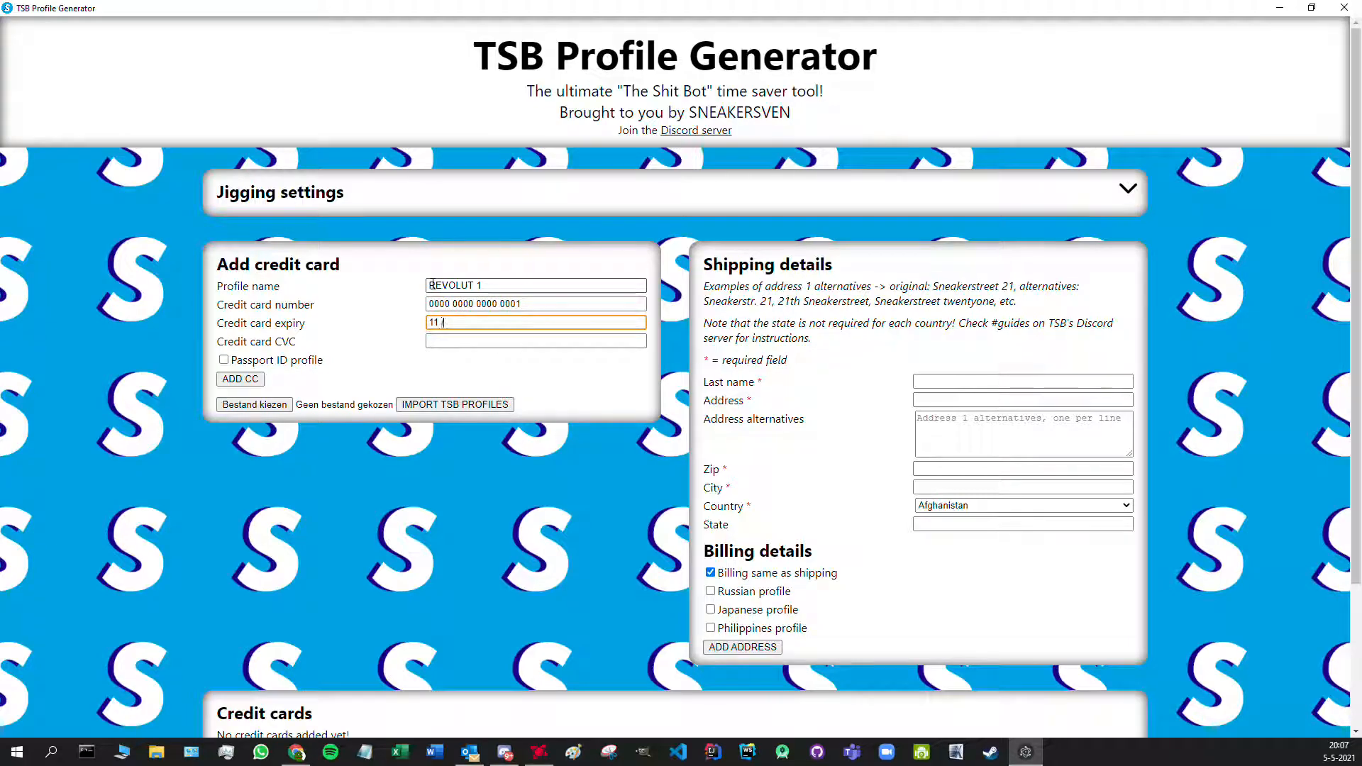
key("Tab")
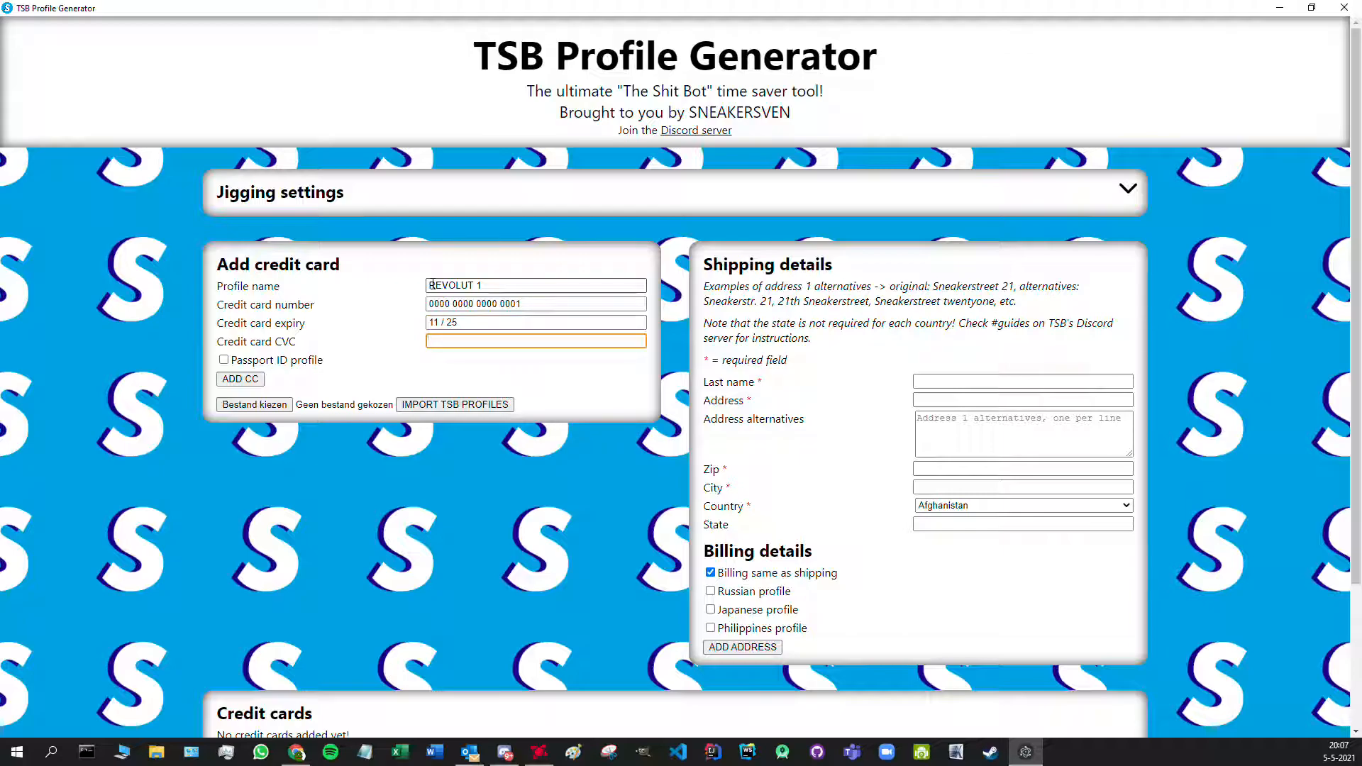
type("001")
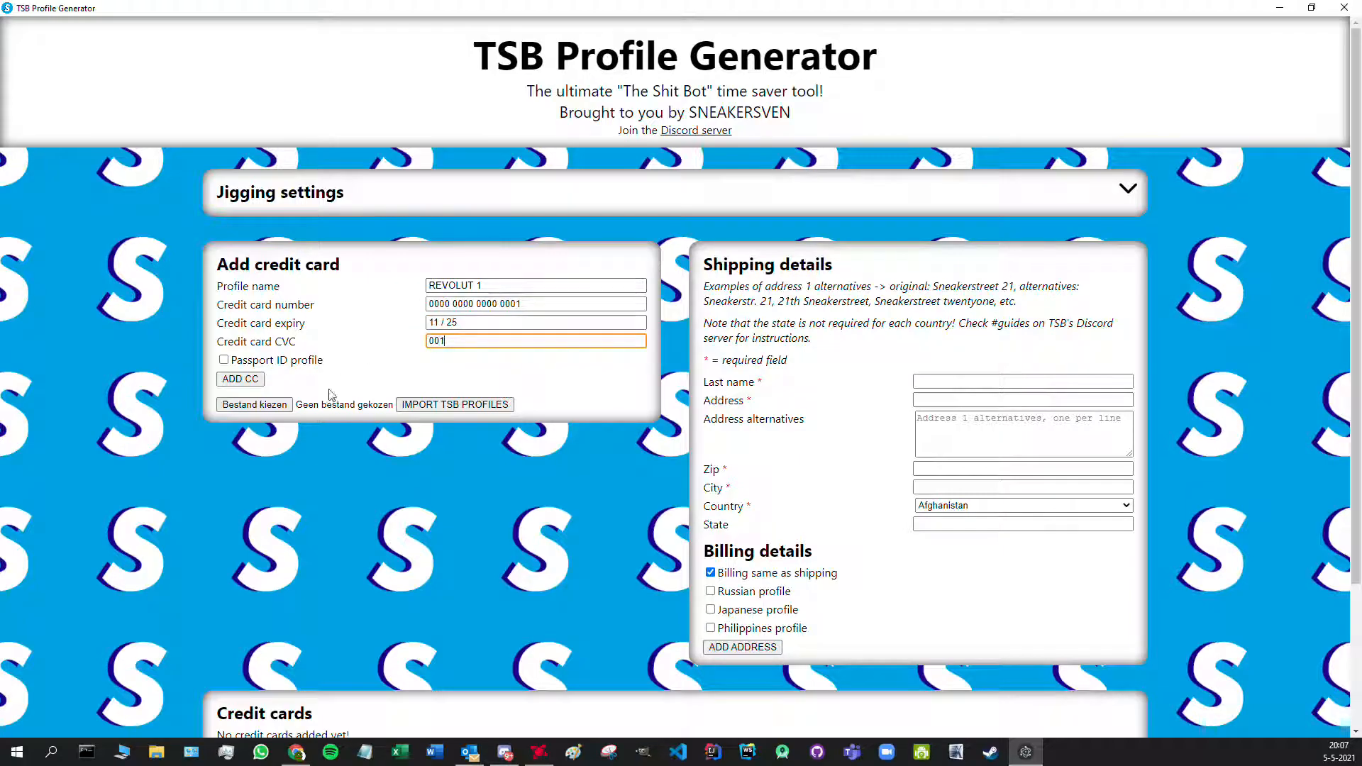
left_click(241, 378)
left_click_drag(1354, 212, 1359, 402)
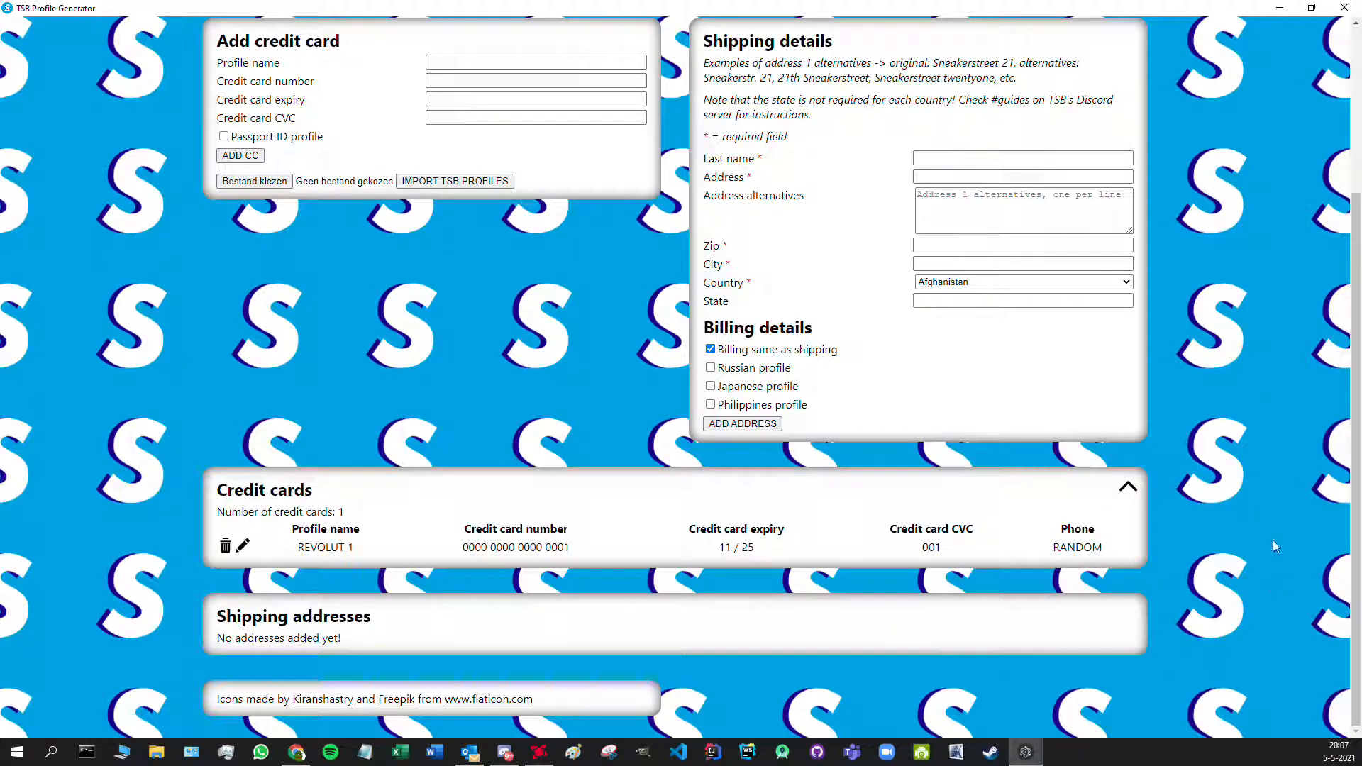
left_click(1128, 488)
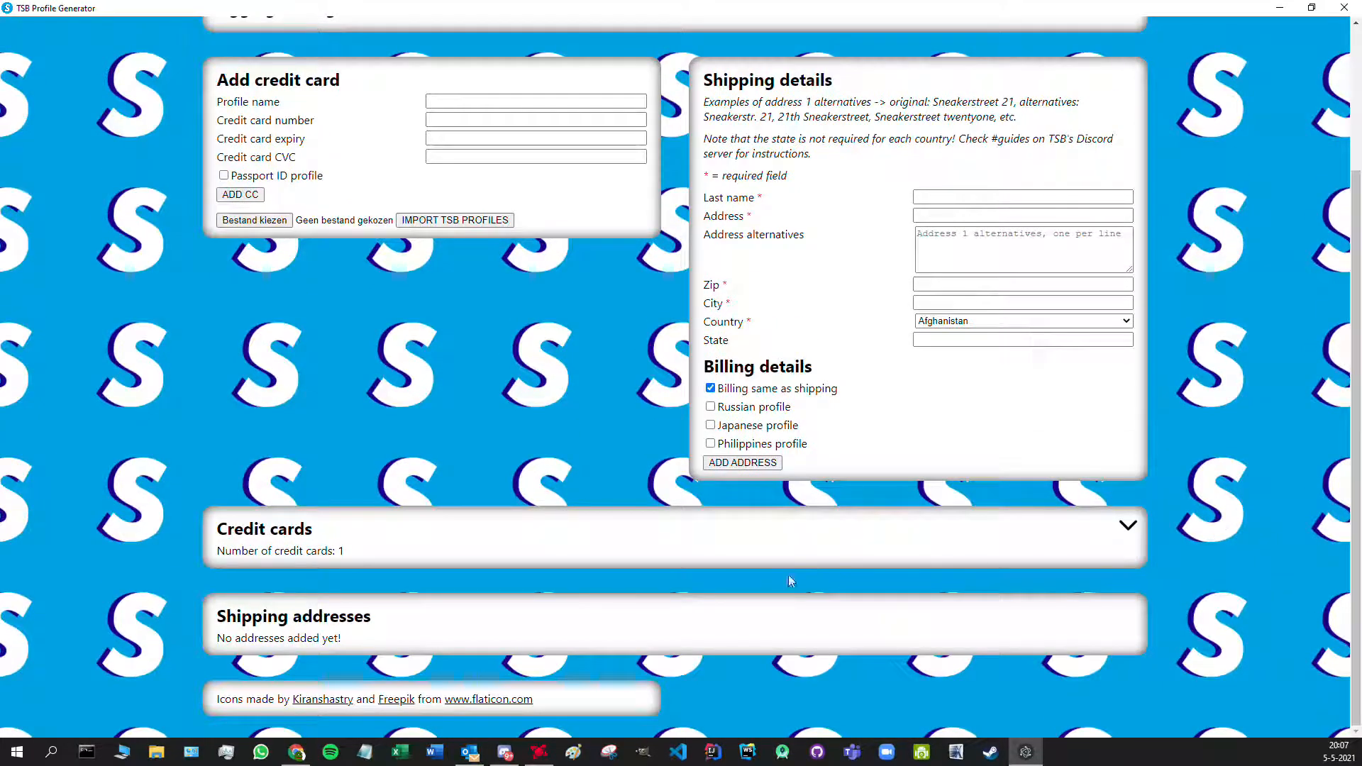
left_click(1129, 528)
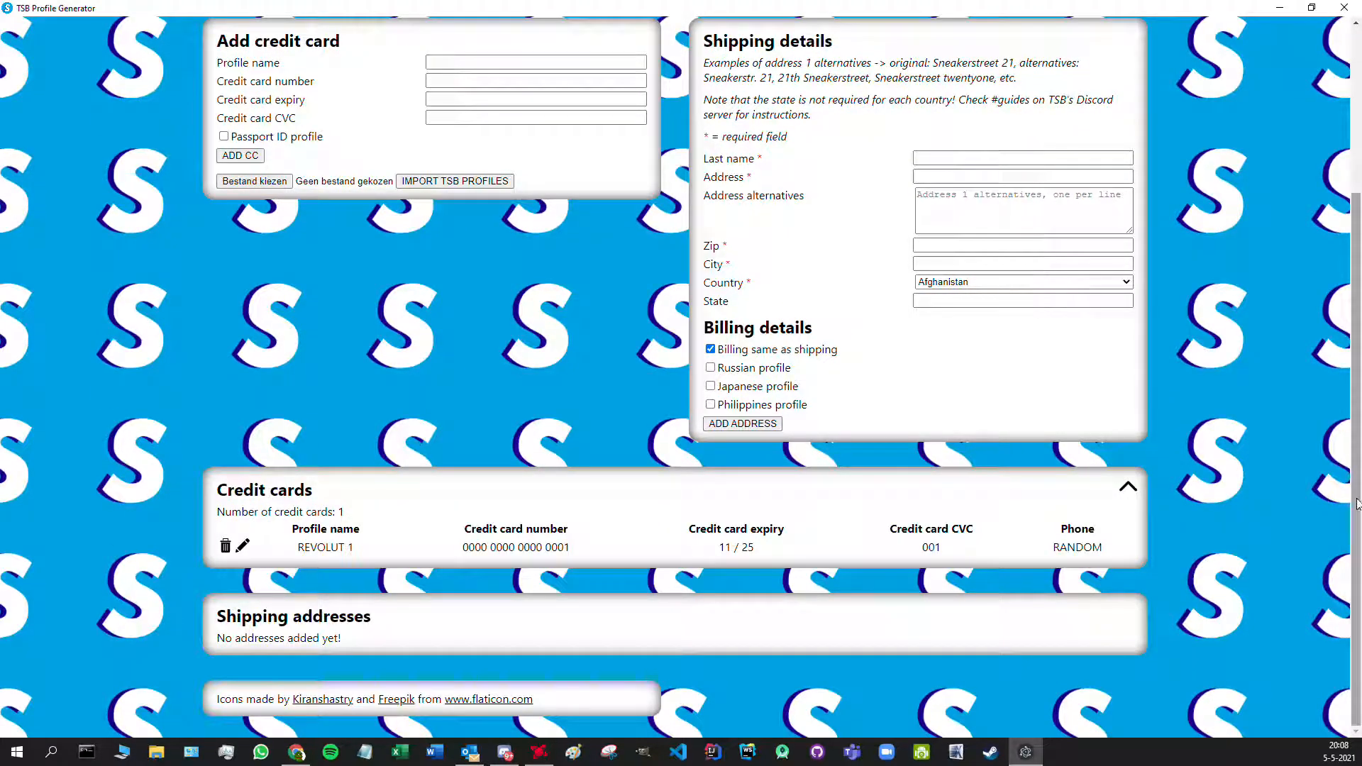
- Add the REVOLUT 2 card with its card number, expiry 11 / 25 and CVC
scroll(1357, 504, "up", 3)
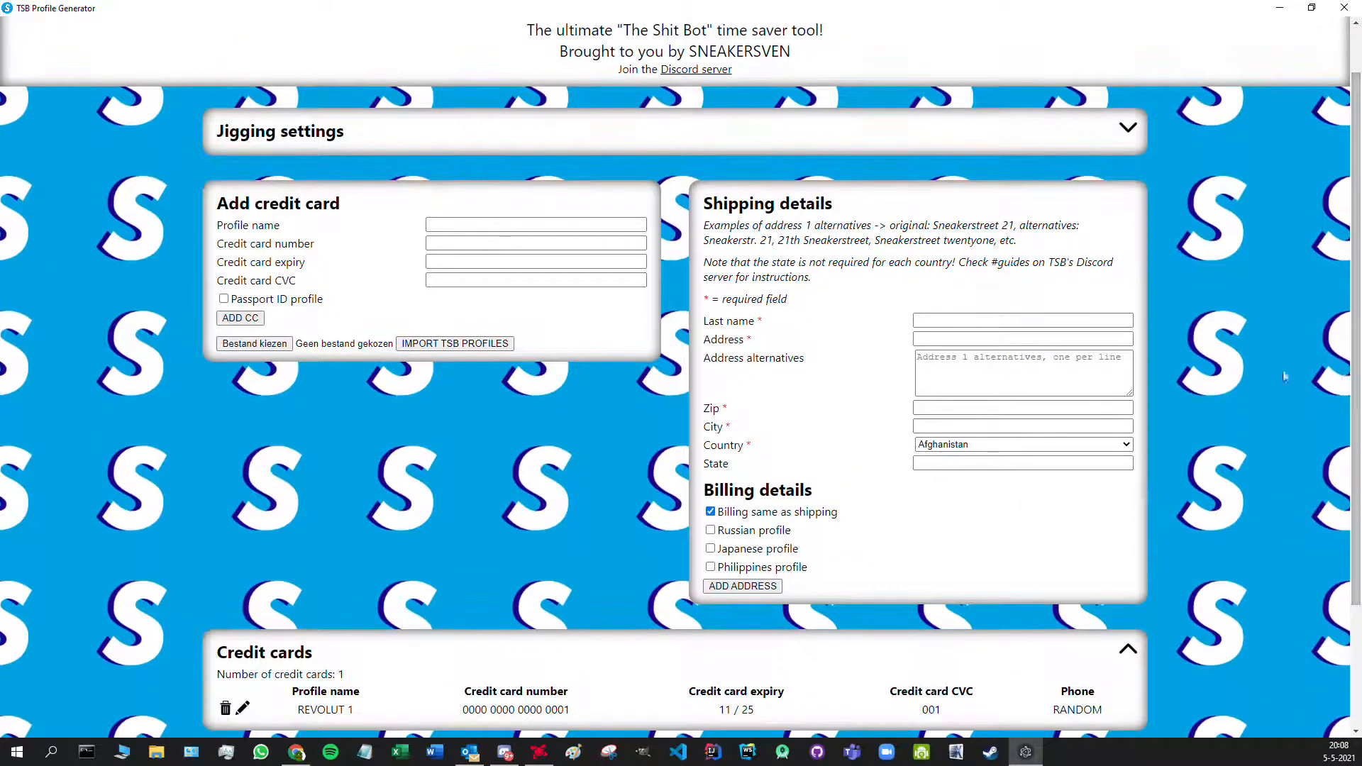
left_click(442, 225)
type("REVOLUT 2")
key("Tab")
type("000")
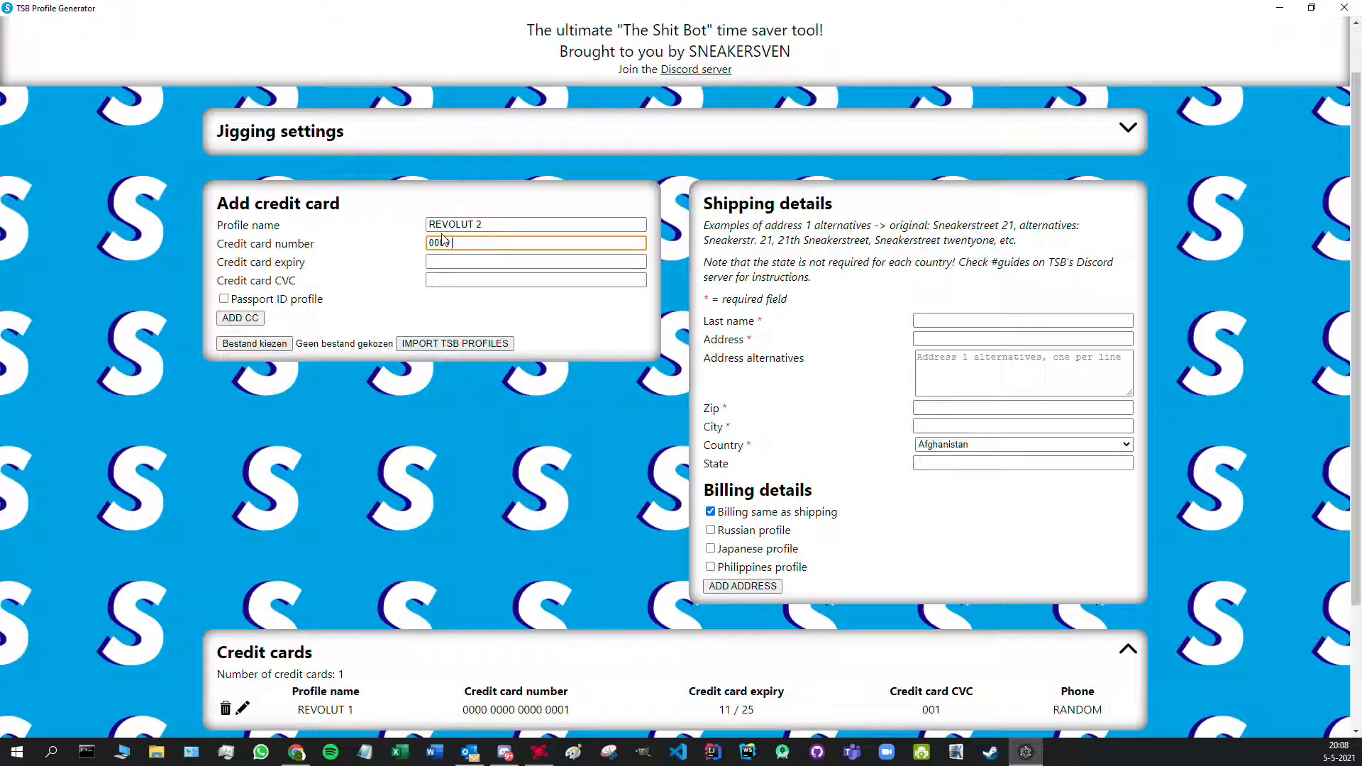
type("0 0000 0000 0002")
key("Tab")
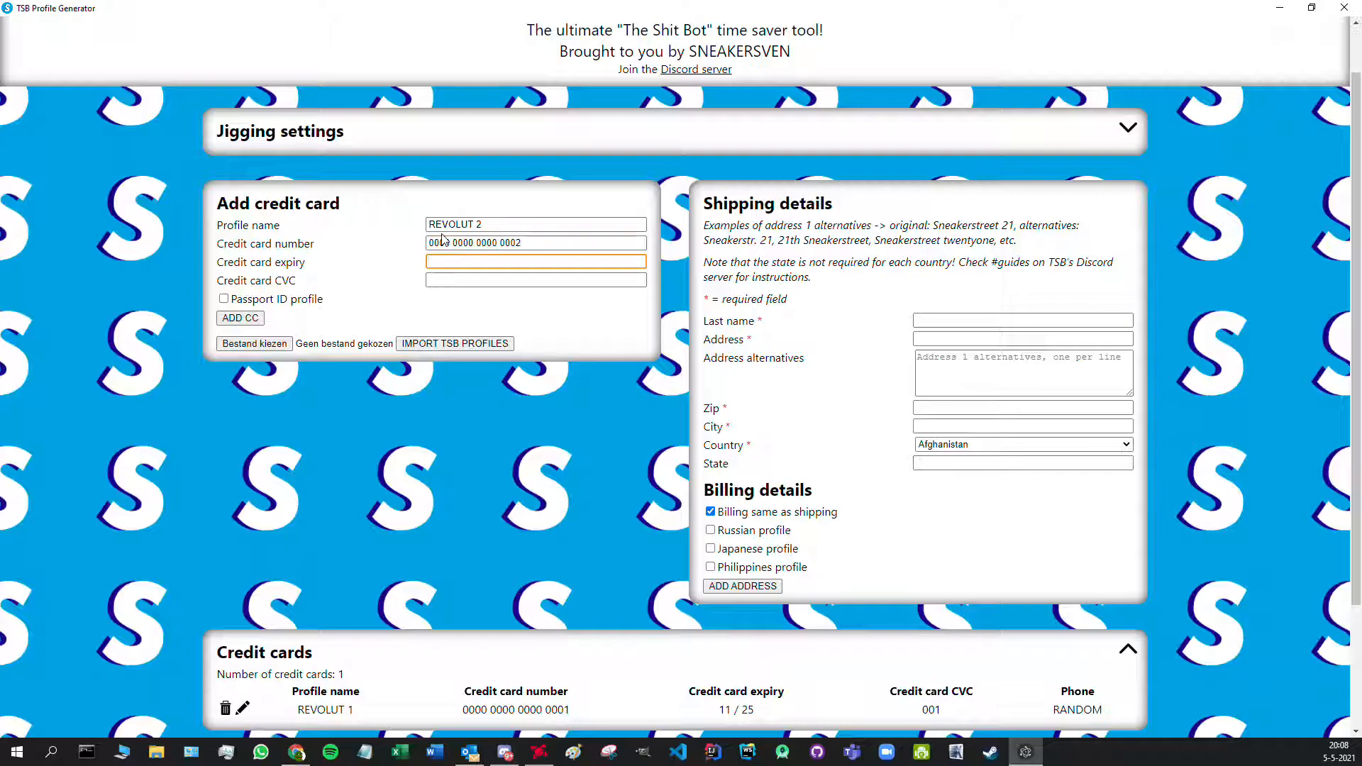
type("11 / 25")
key("Tab")
type("002")
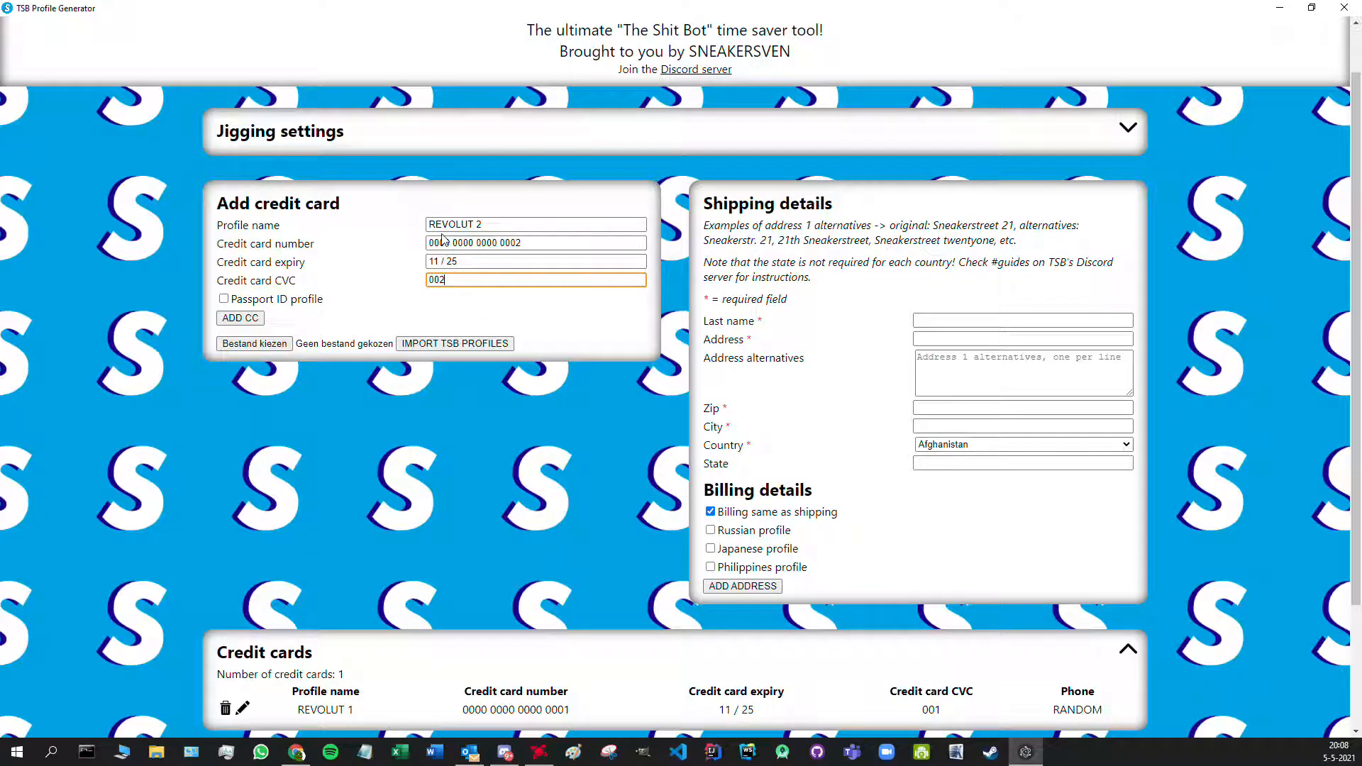
left_click(247, 321)
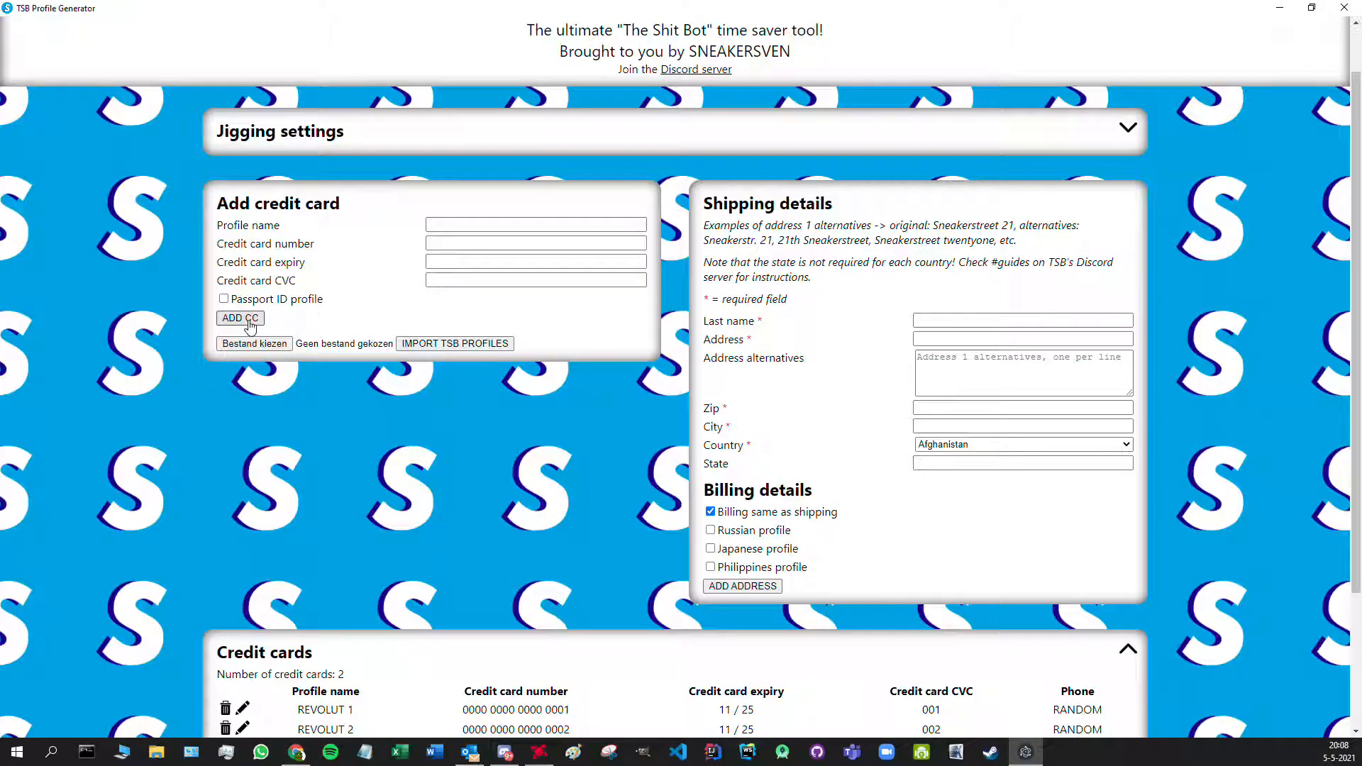
left_click(225, 300)
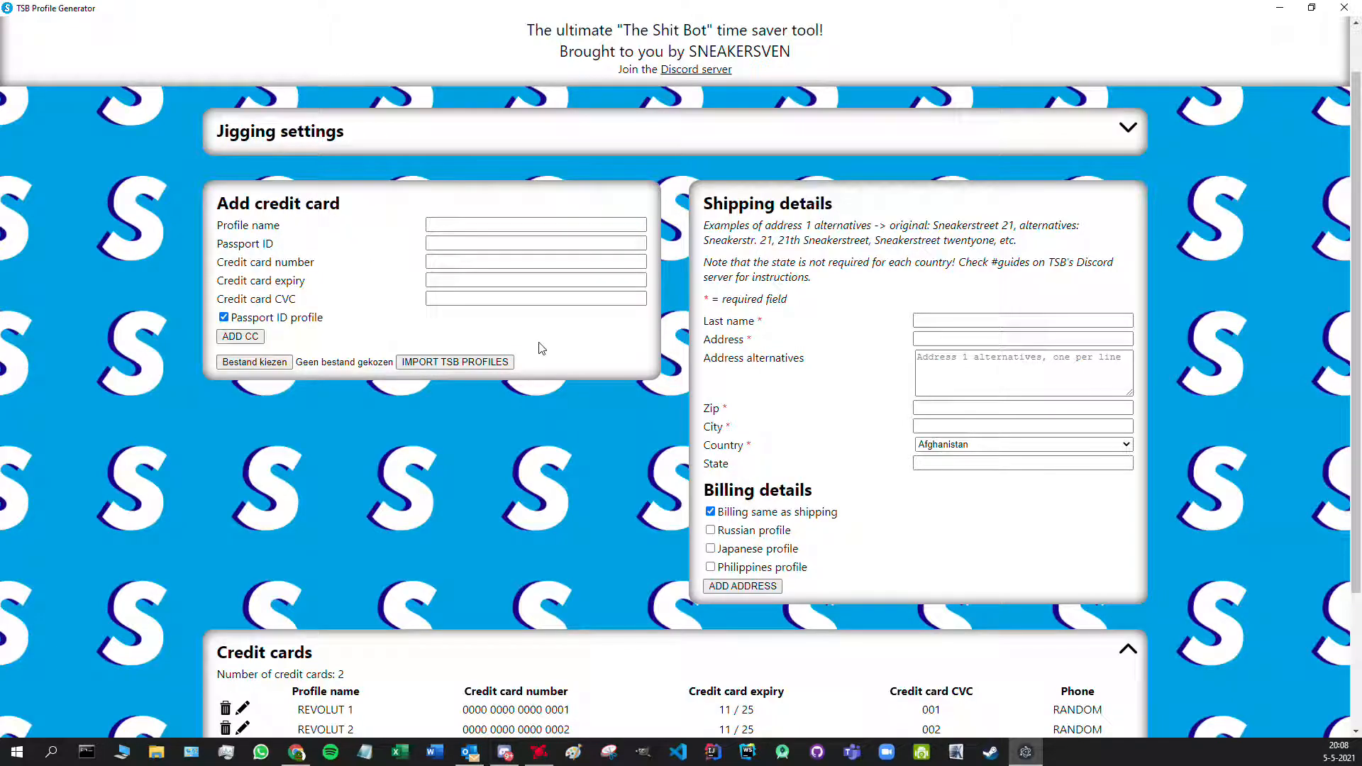
left_click(225, 318)
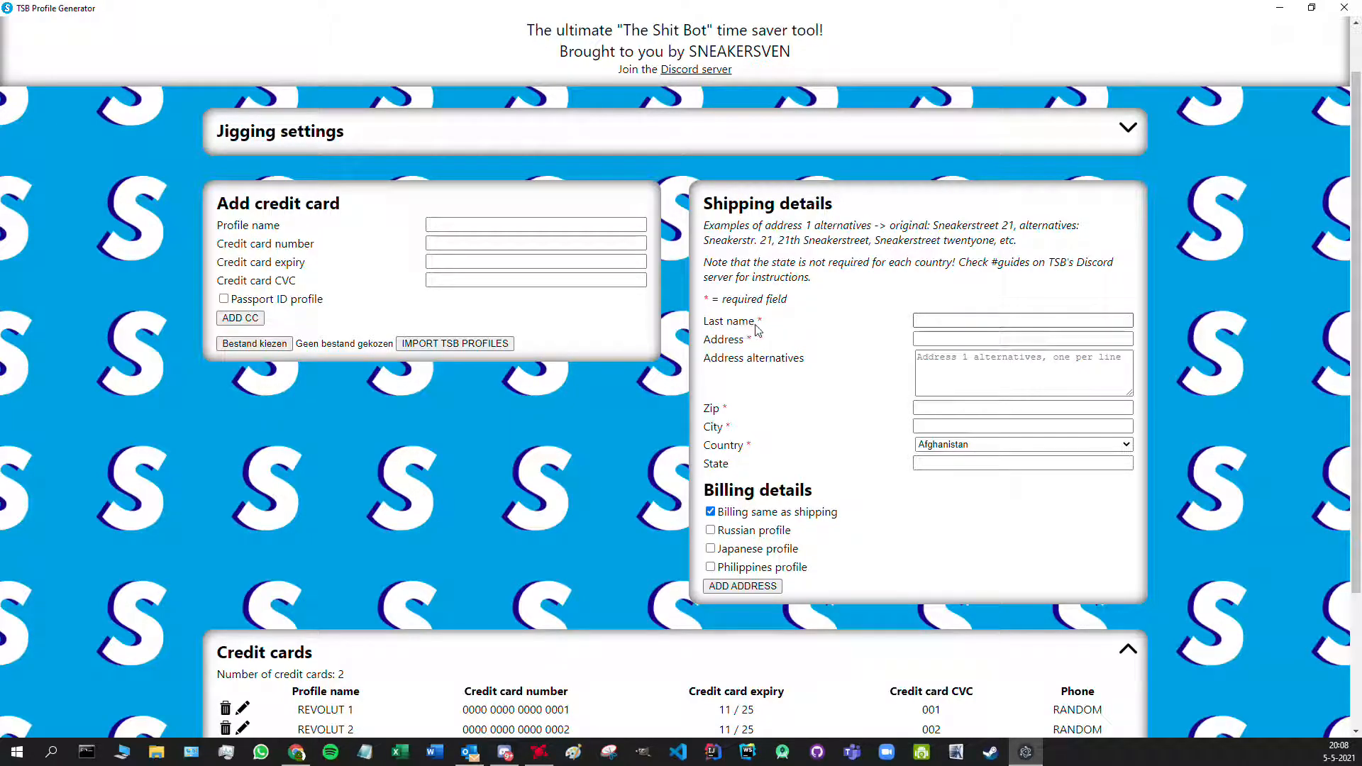
left_click(1128, 129)
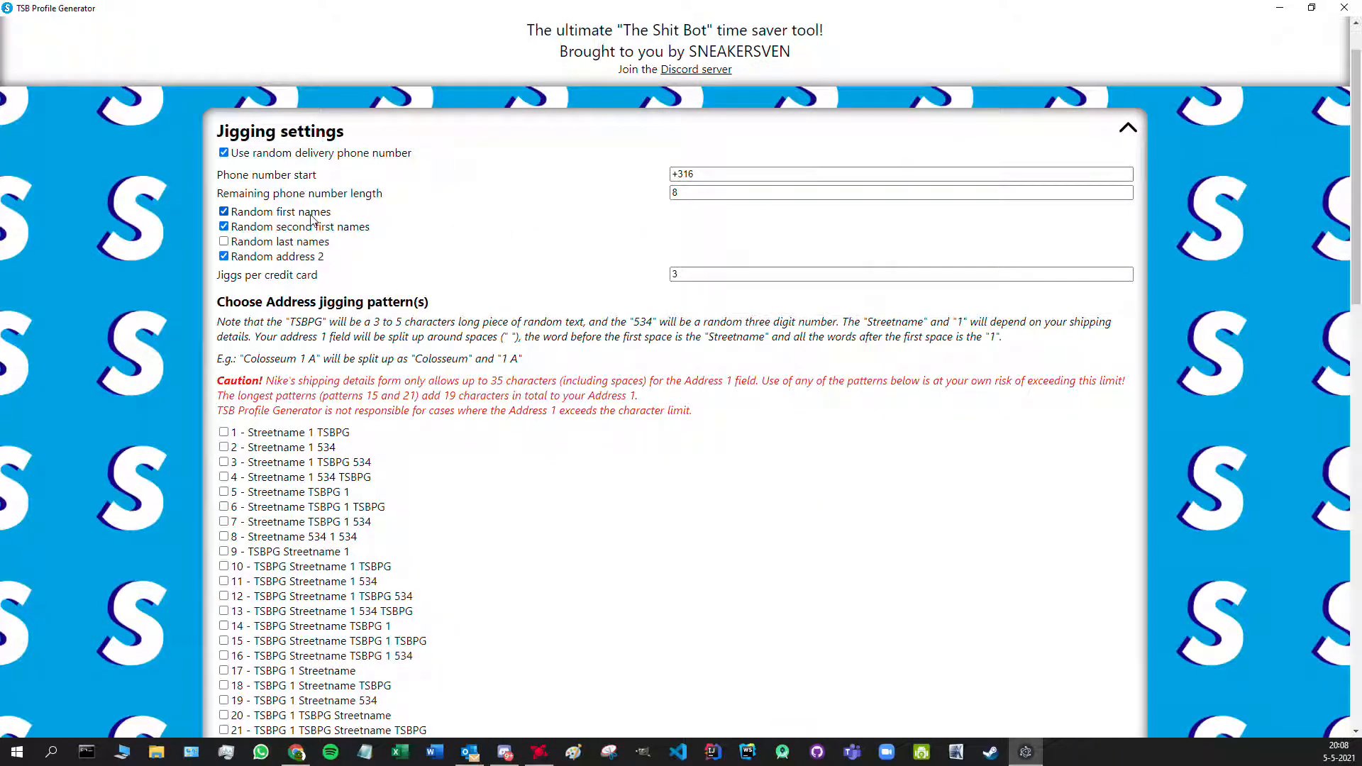
left_click(1128, 128)
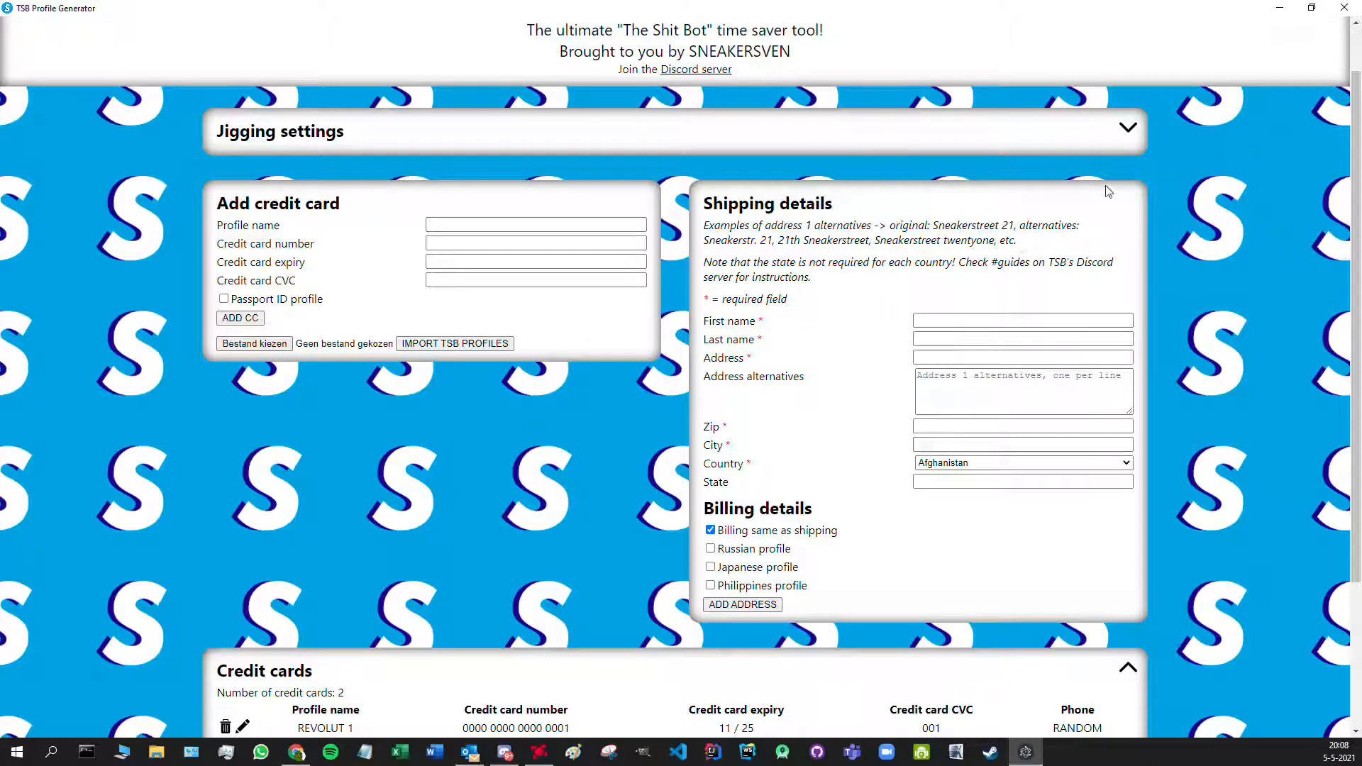
left_click(1128, 129)
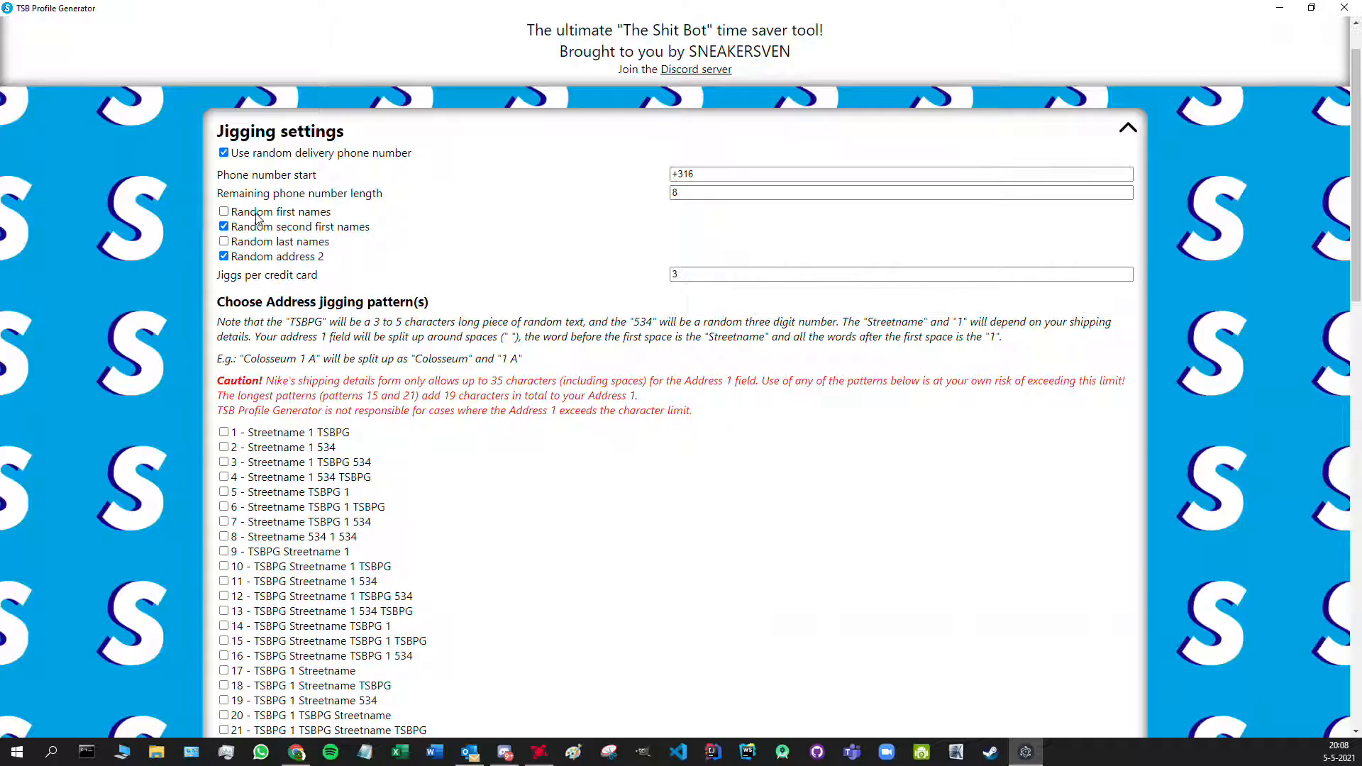
left_click(1132, 128)
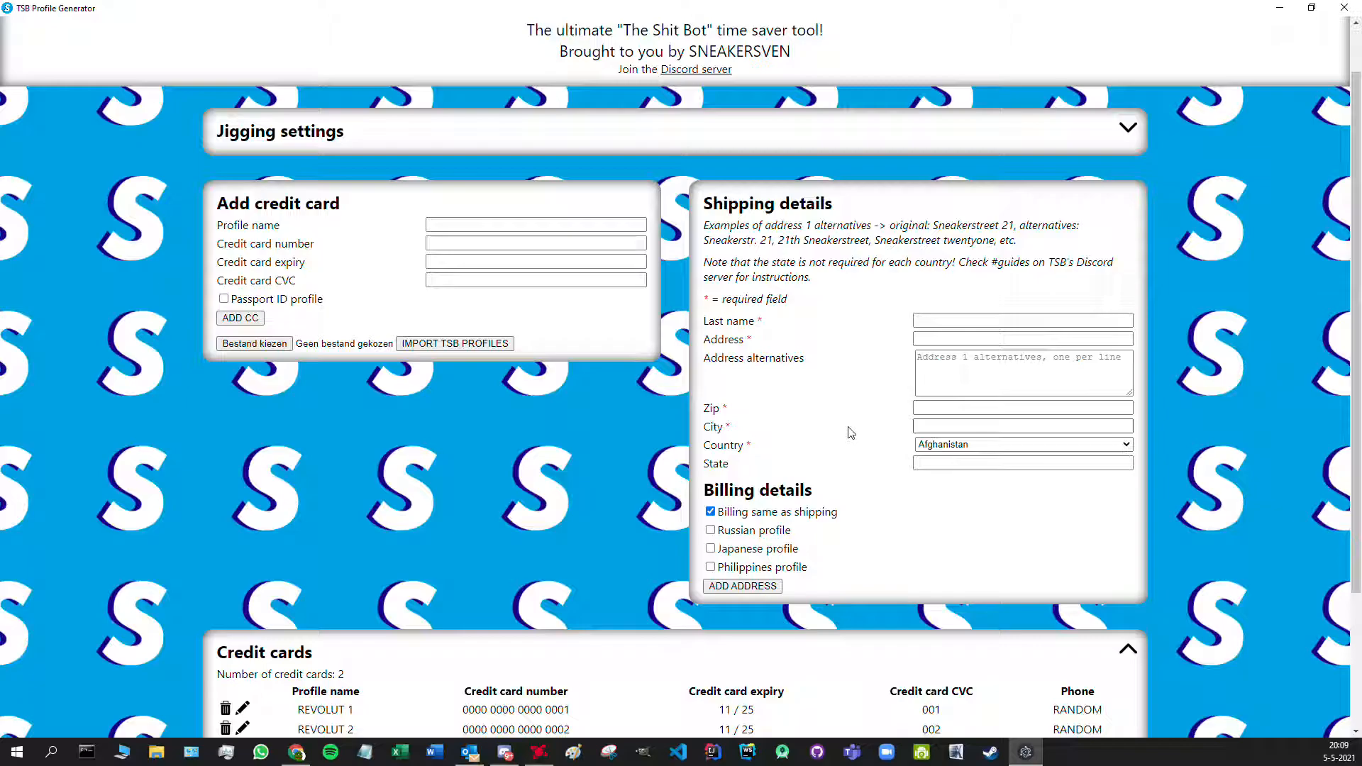
- Enter the shipping last name, street address and first address alternative line
left_click(963, 317)
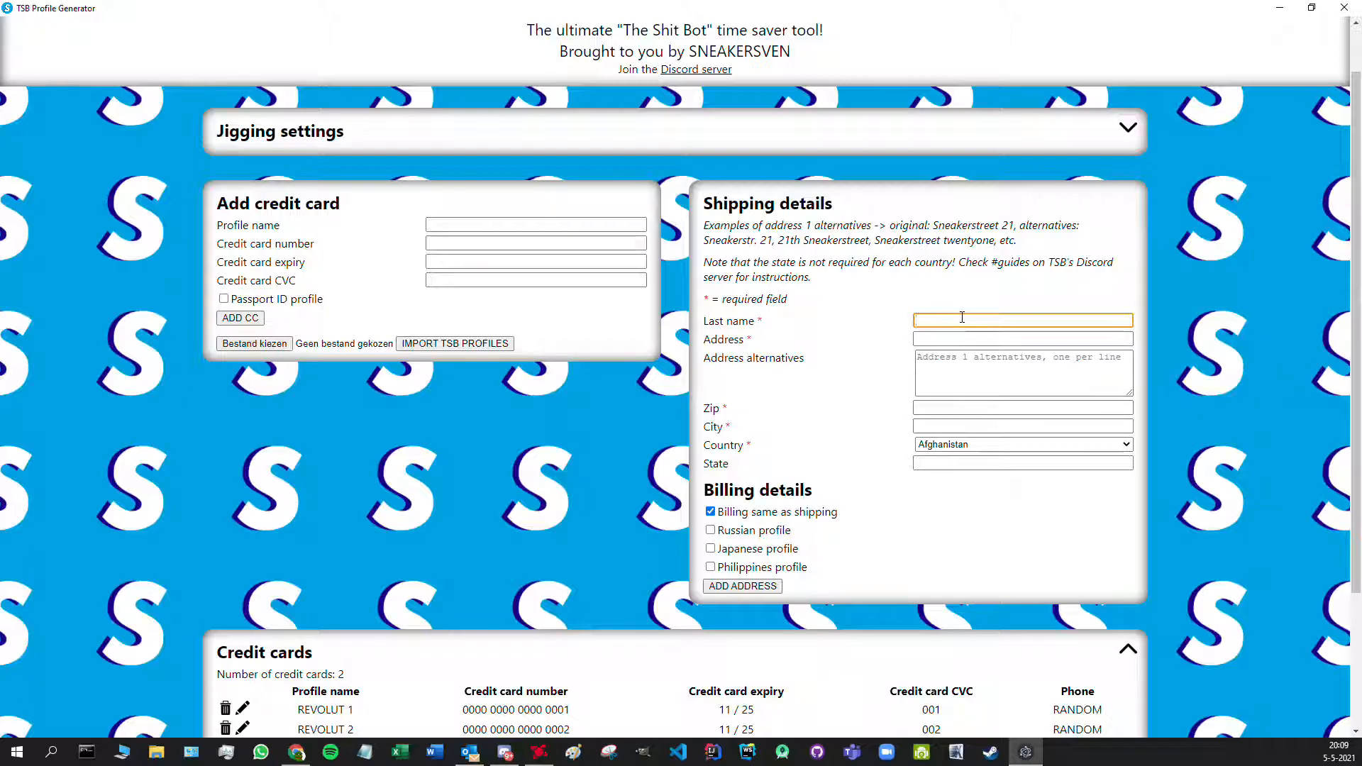
type("Sneaker")
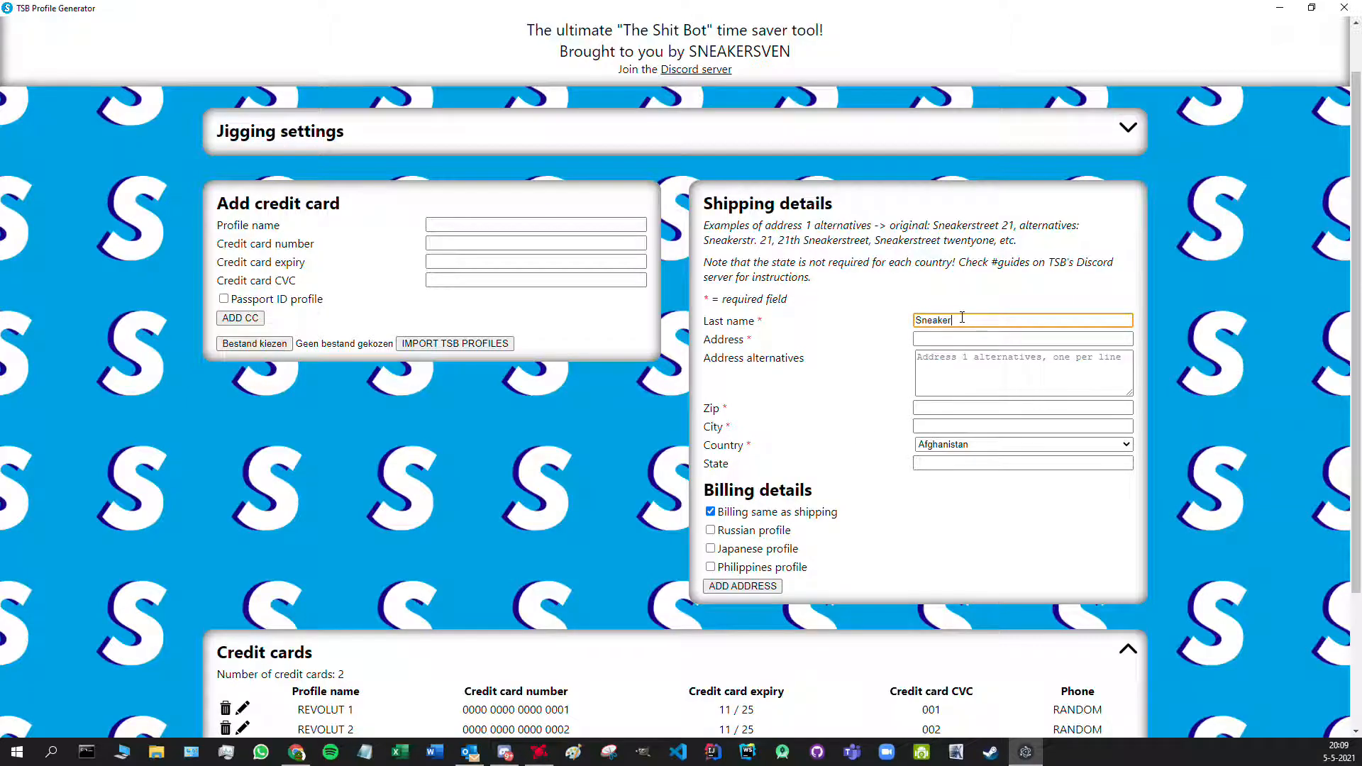
key("Tab")
type("S")
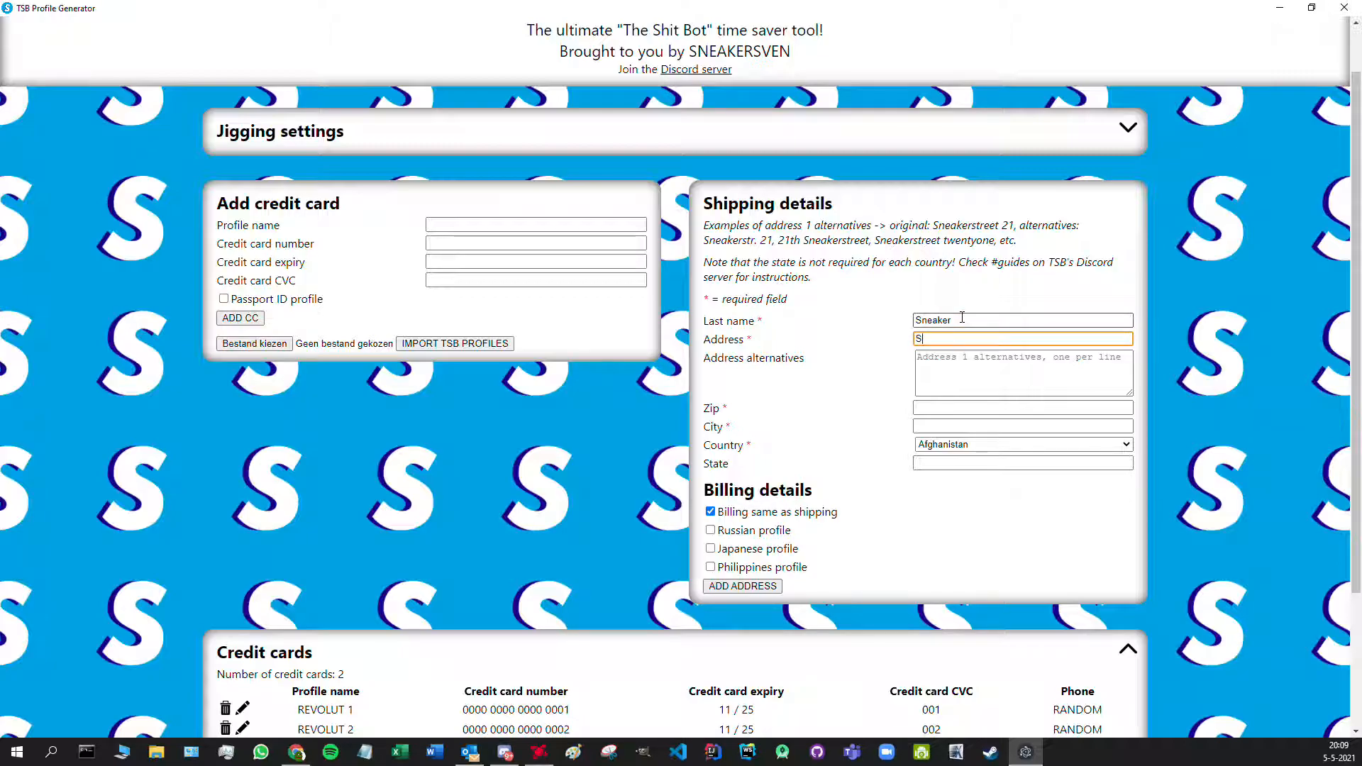
type("neakerstreet 21")
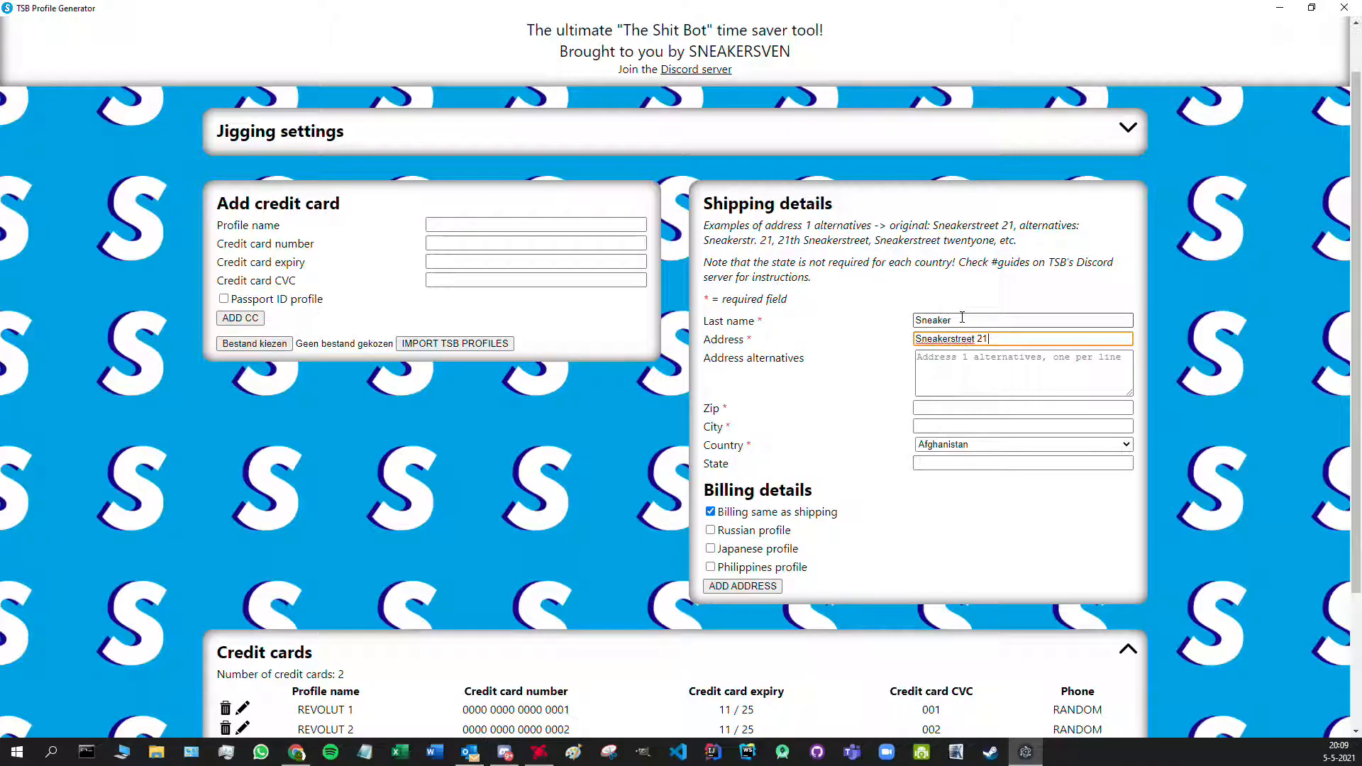
key("Tab")
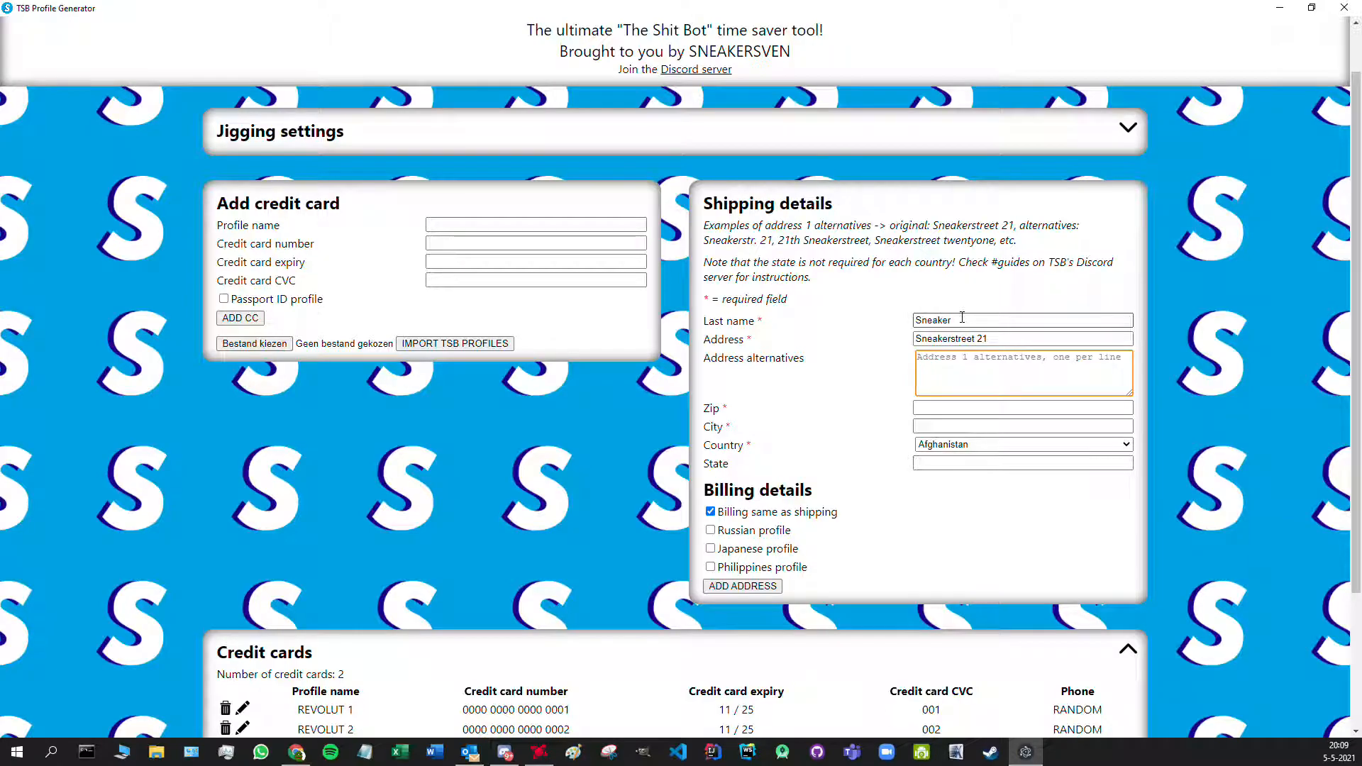
type("Sneaker")
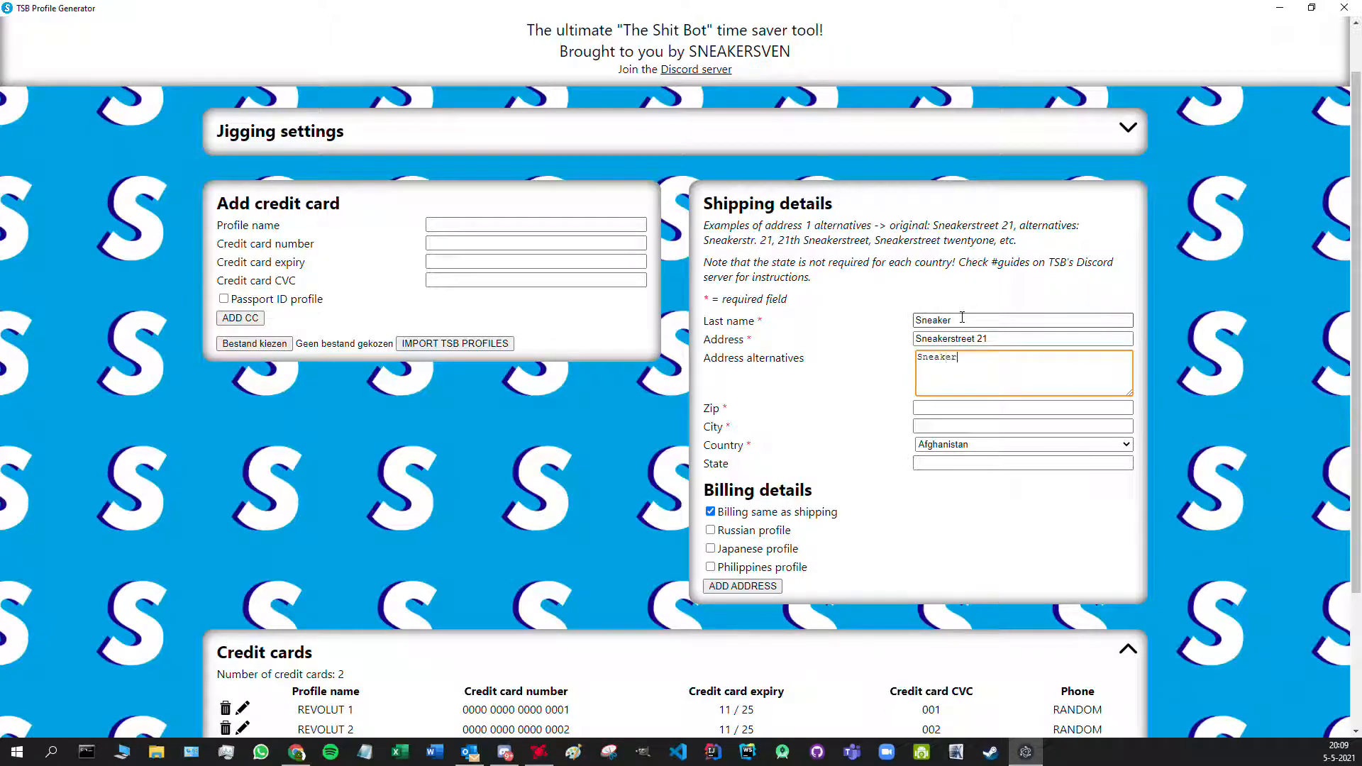
type("str. 21")
key("Return")
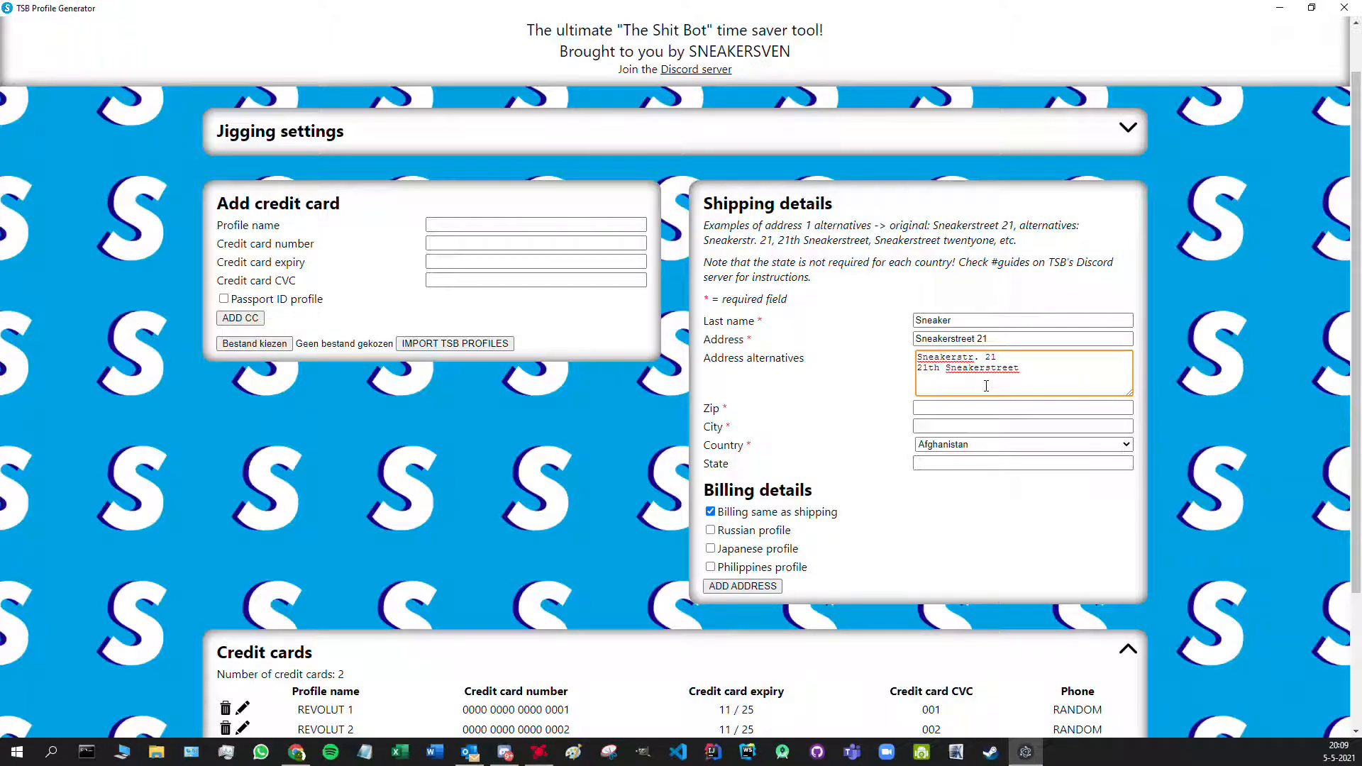
- Enter the zip code and city, and choose Netherlands as the country
left_click(948, 405)
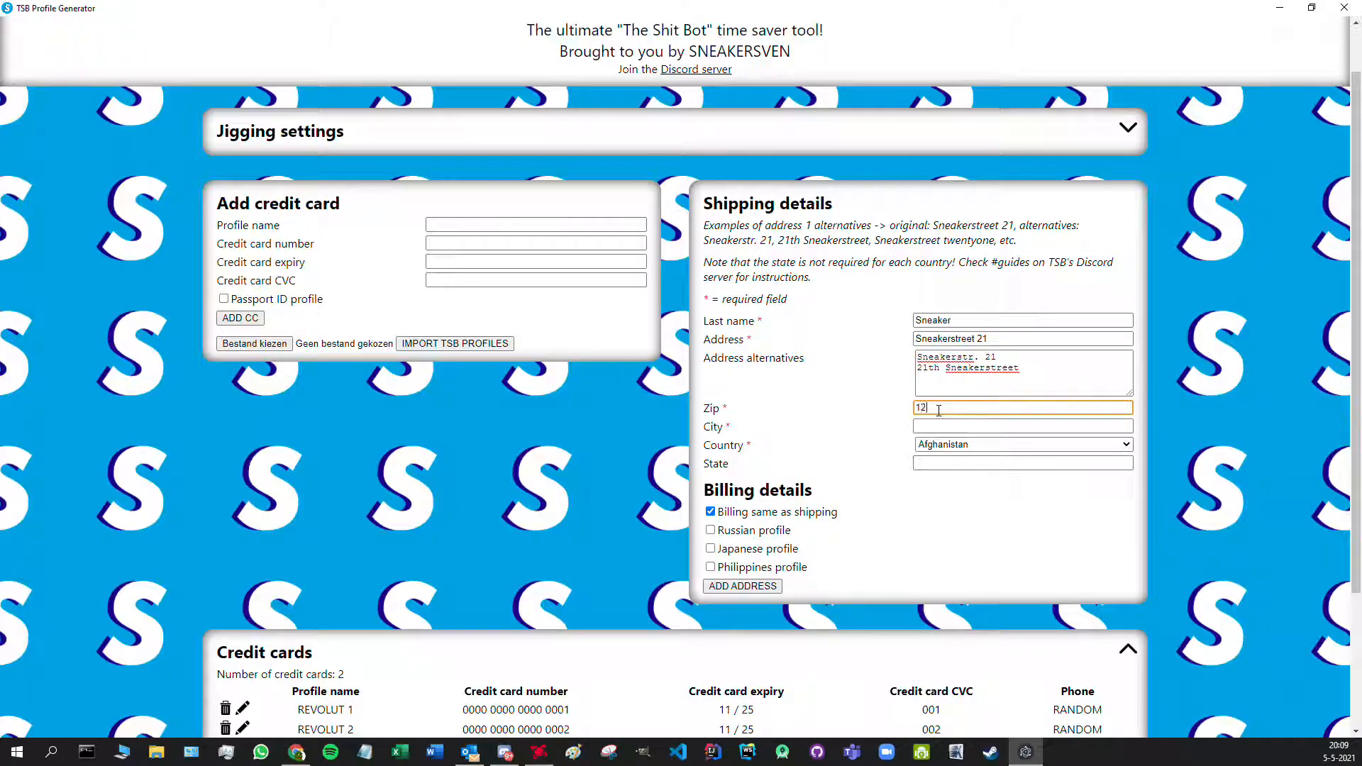
type("1213NL")
key("Tab")
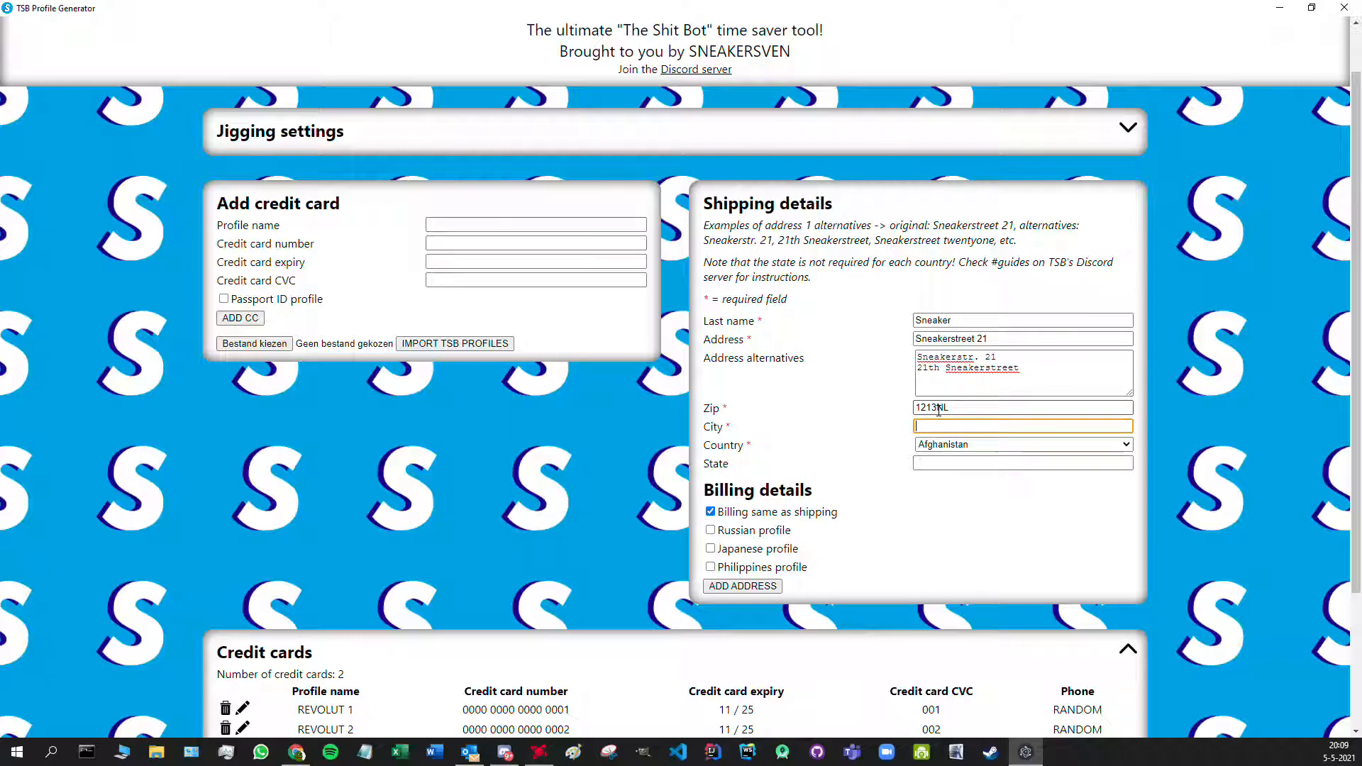
type("Hilversum")
left_click(1126, 445)
scroll(1132, 476, "down", 1)
left_click_drag(1133, 479, 1125, 607)
left_click(1096, 578)
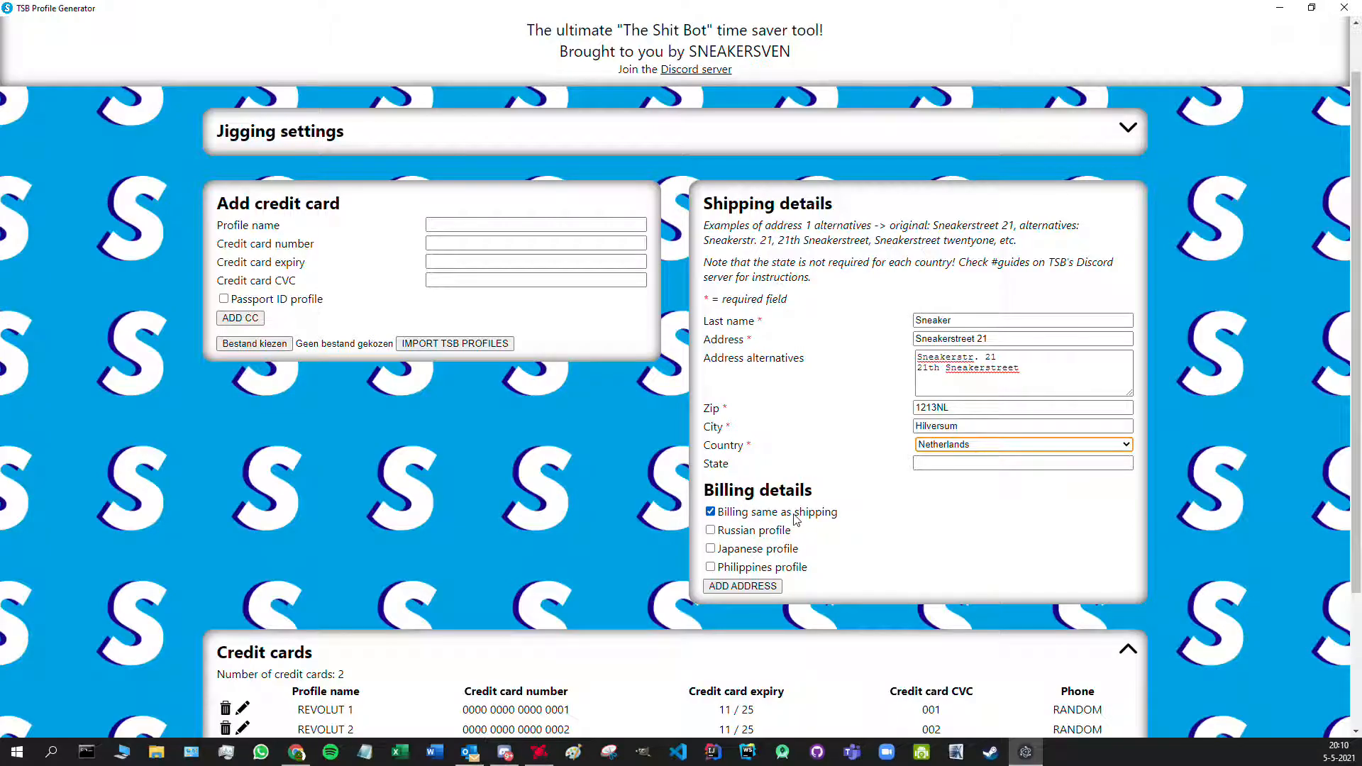
left_click(710, 512)
scroll(839, 501, "down", 1)
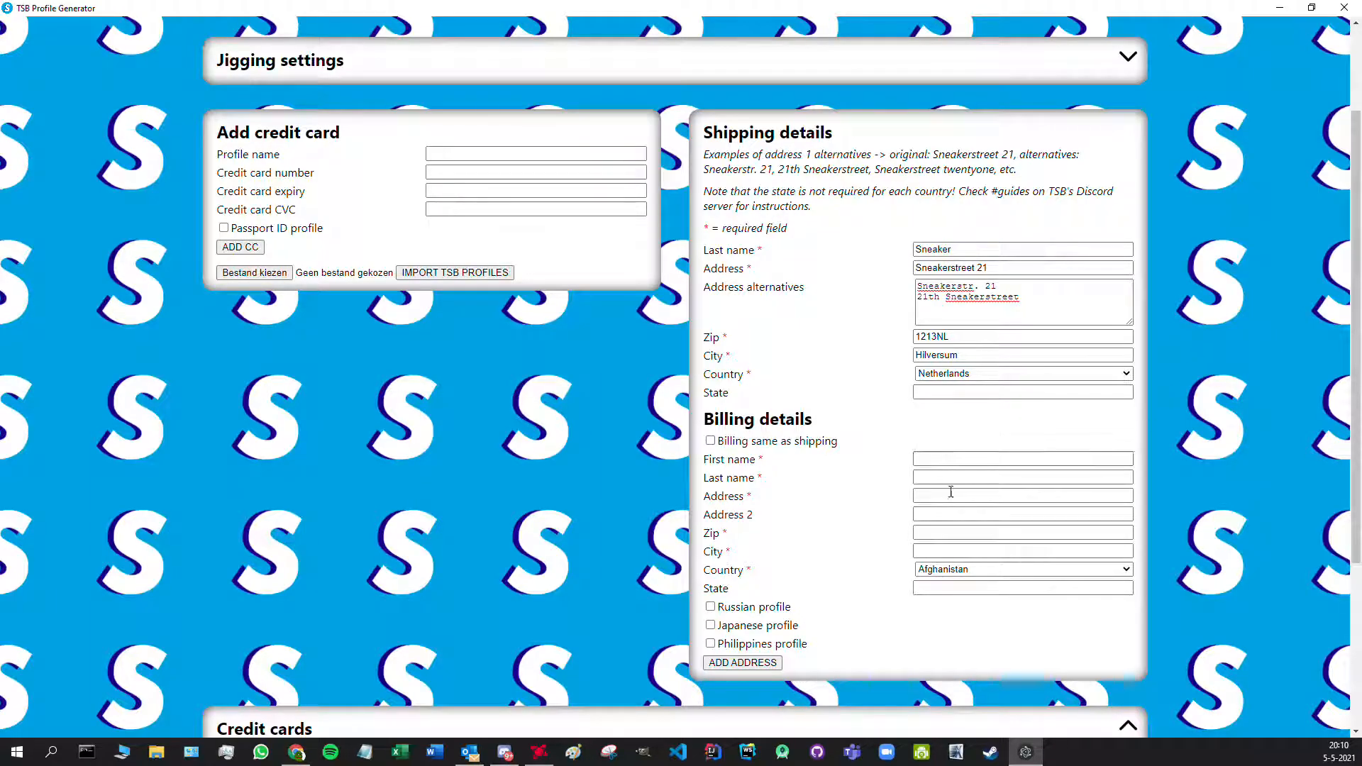
left_click(762, 663)
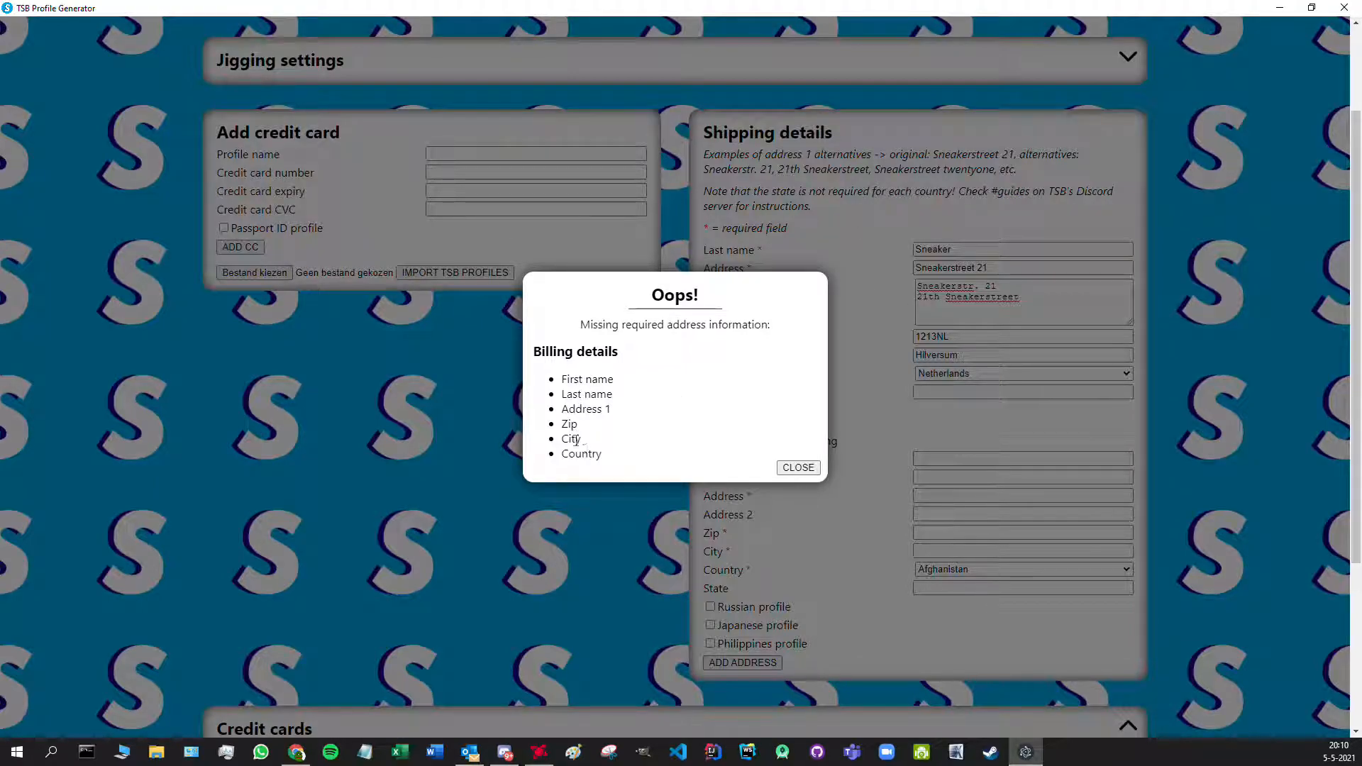
left_click(798, 469)
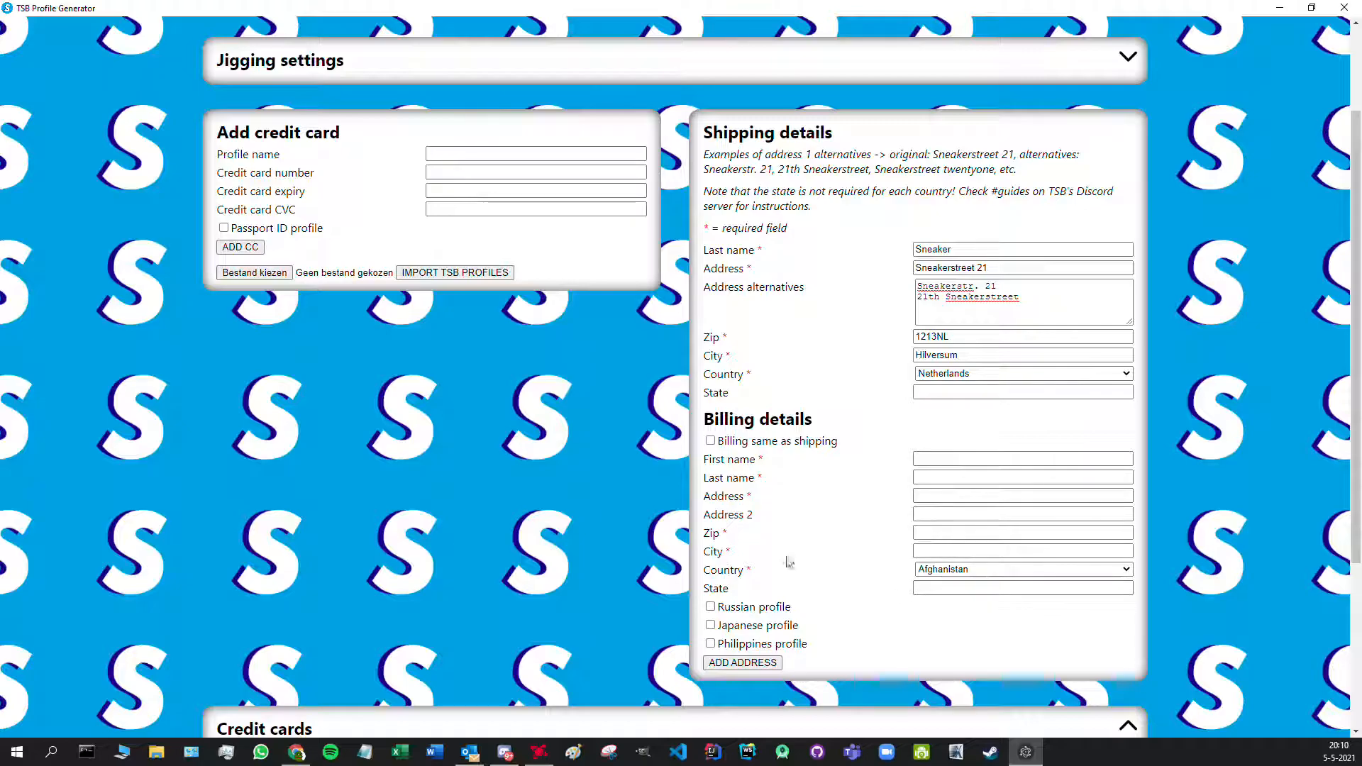
left_click(711, 441)
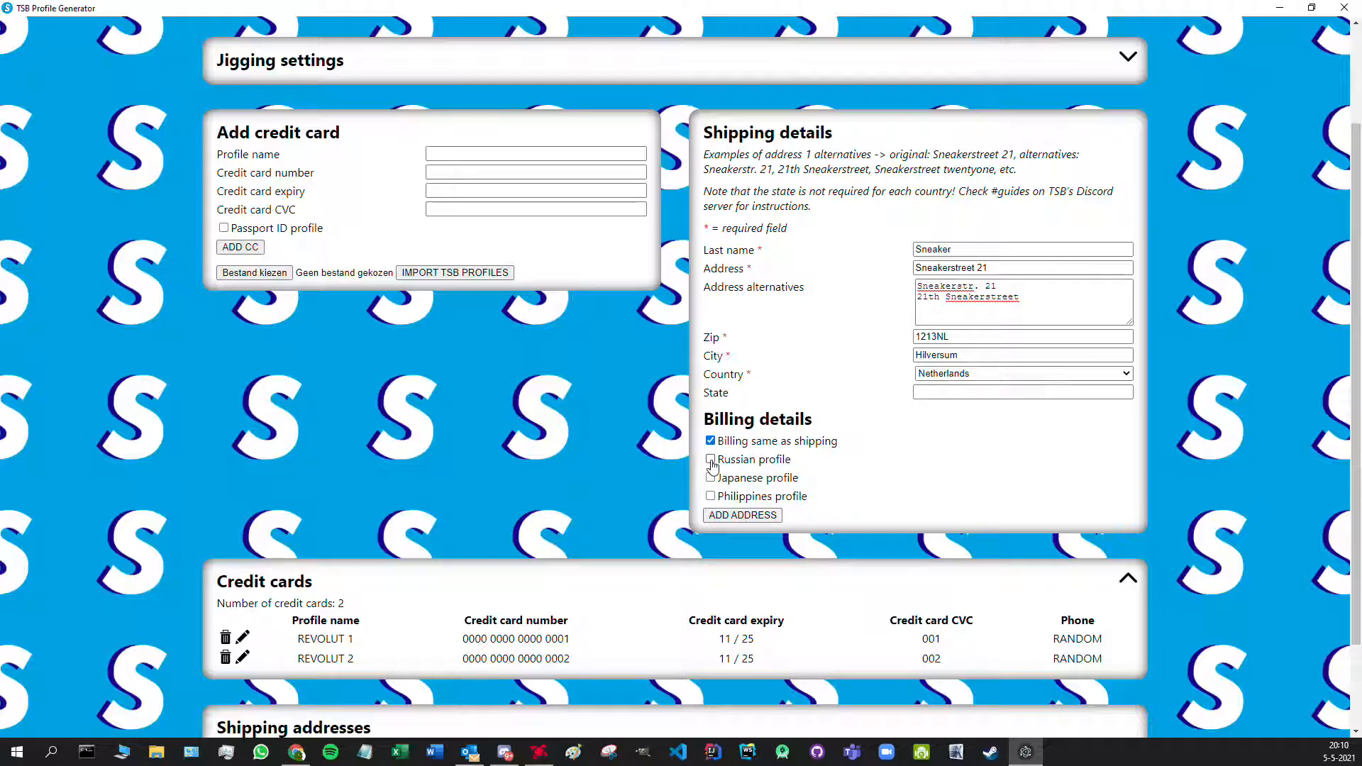
- Try the Russian, Japanese and Philippines profile options, leave them off, and add the address
left_click(711, 460)
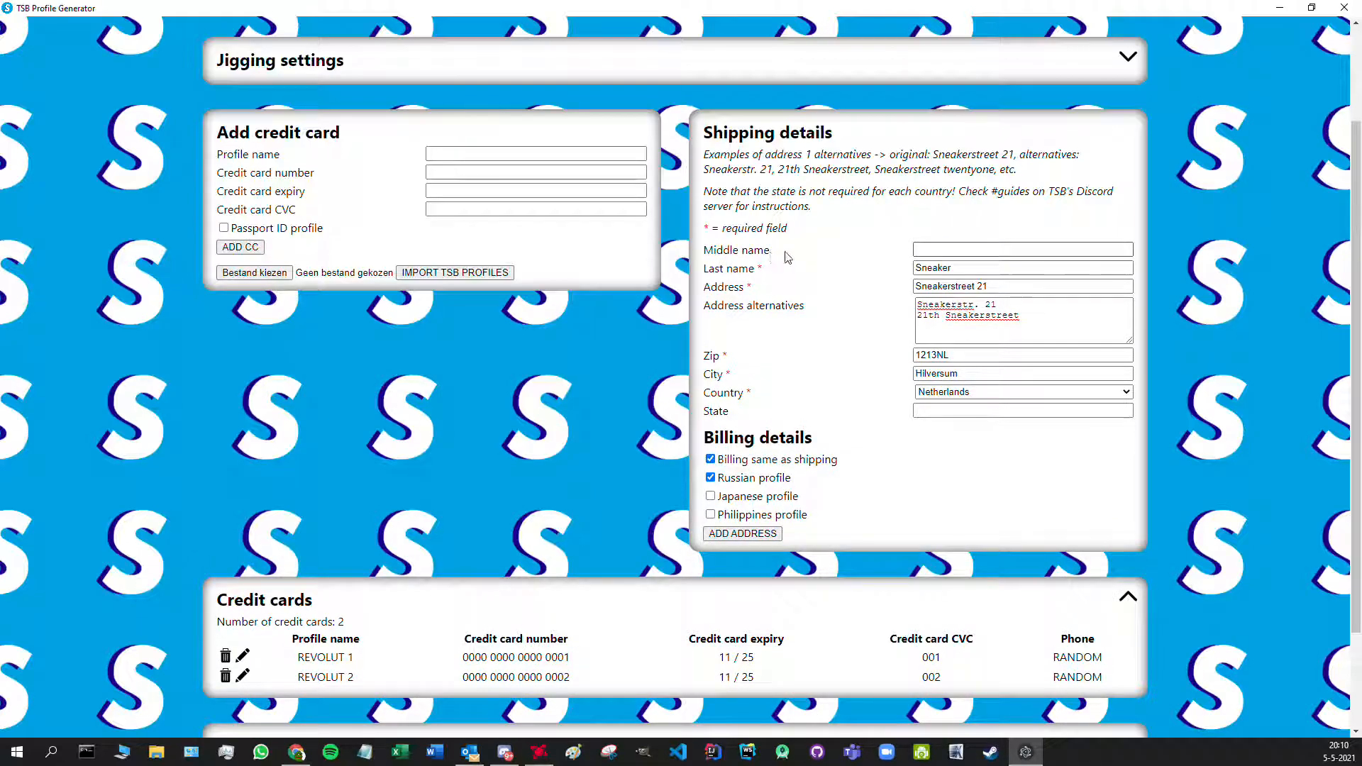
left_click(732, 480)
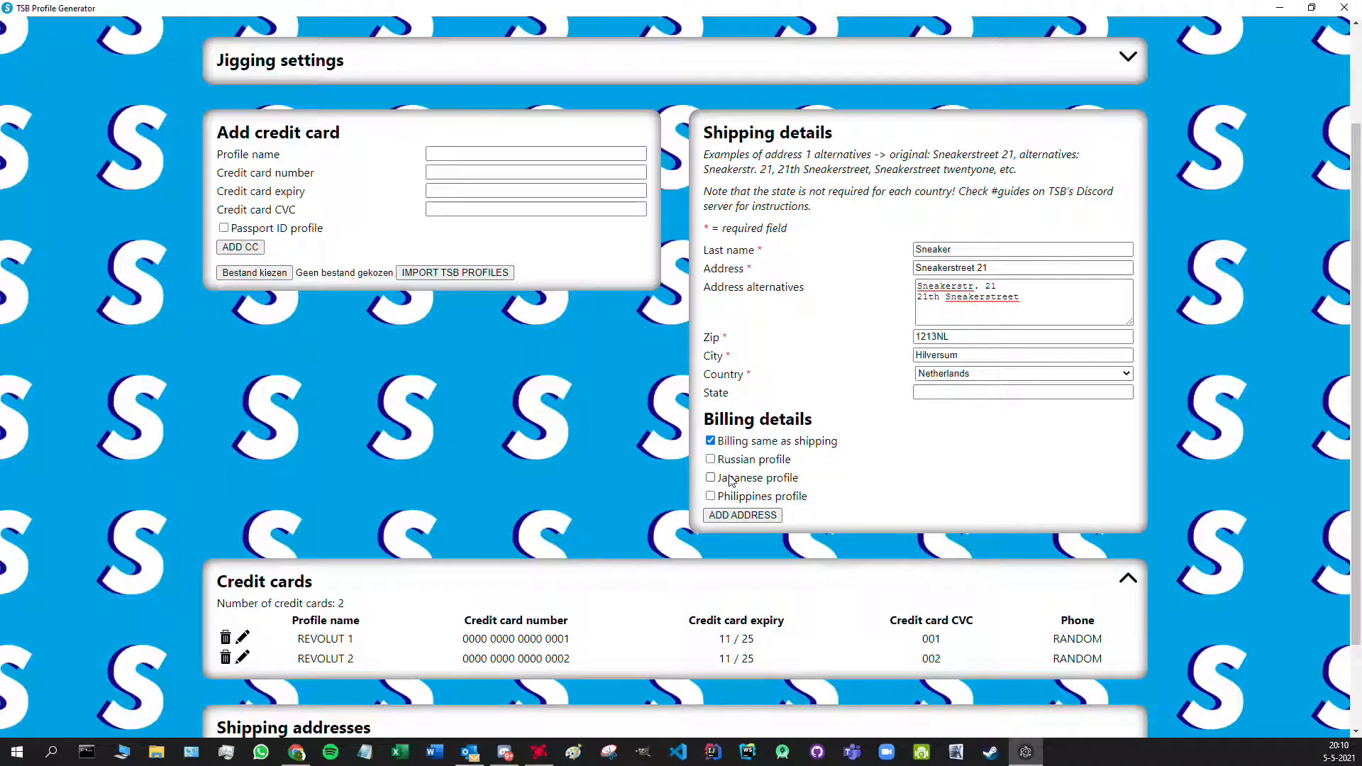
left_click(731, 481)
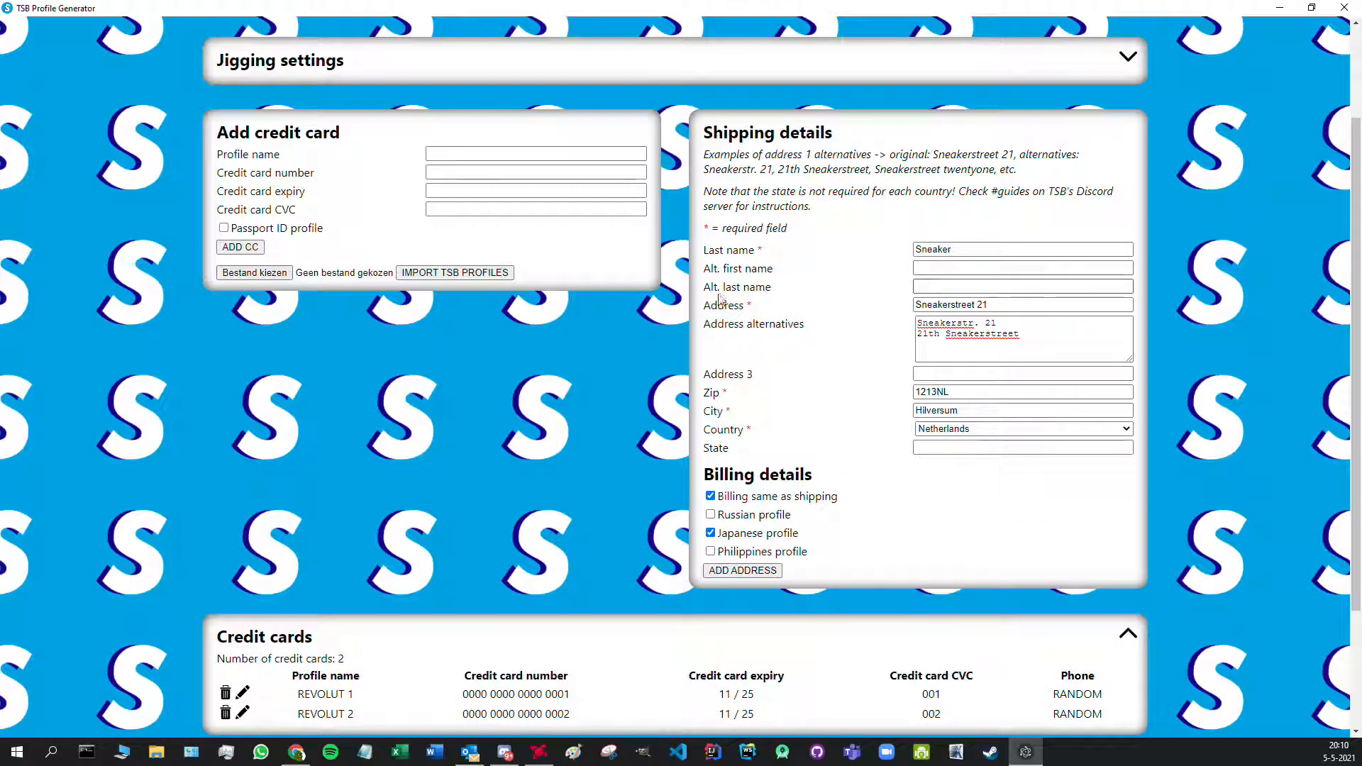
left_click(737, 552)
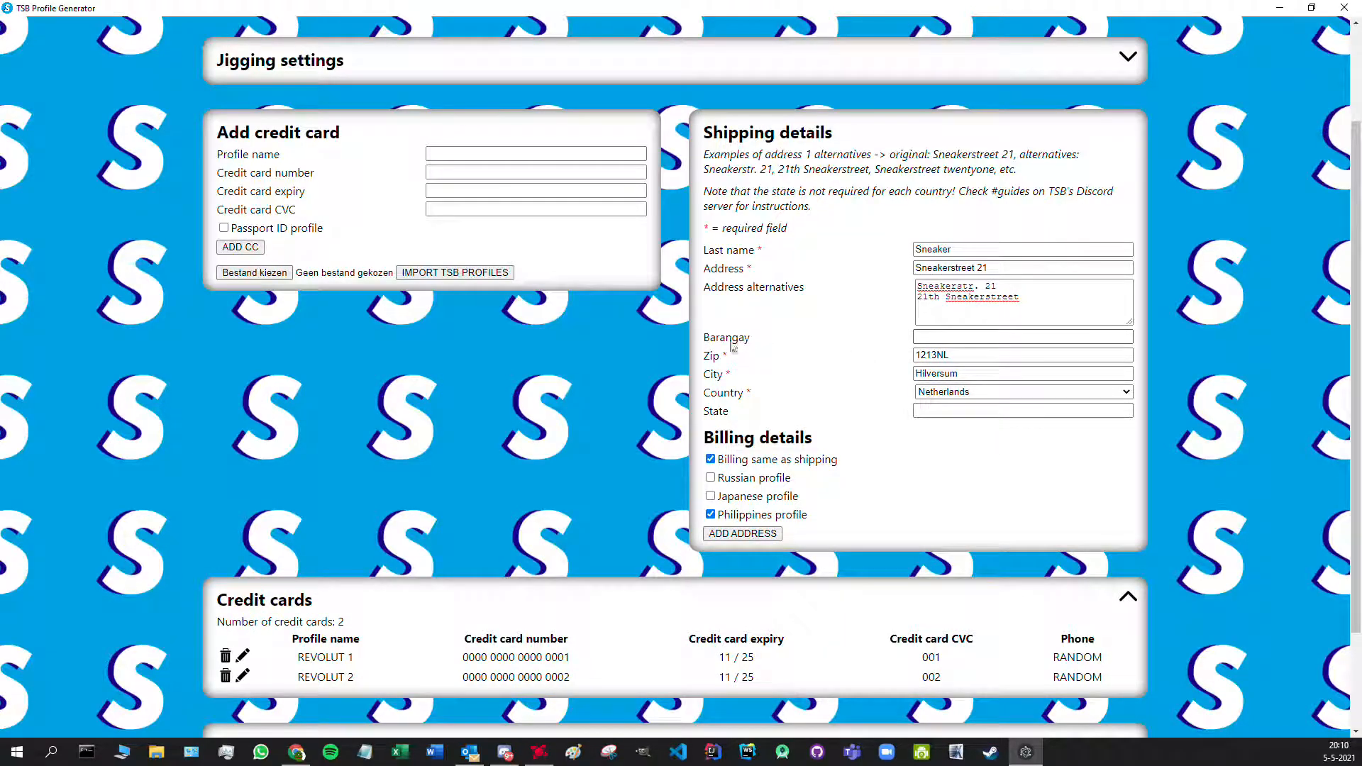
left_click(721, 515)
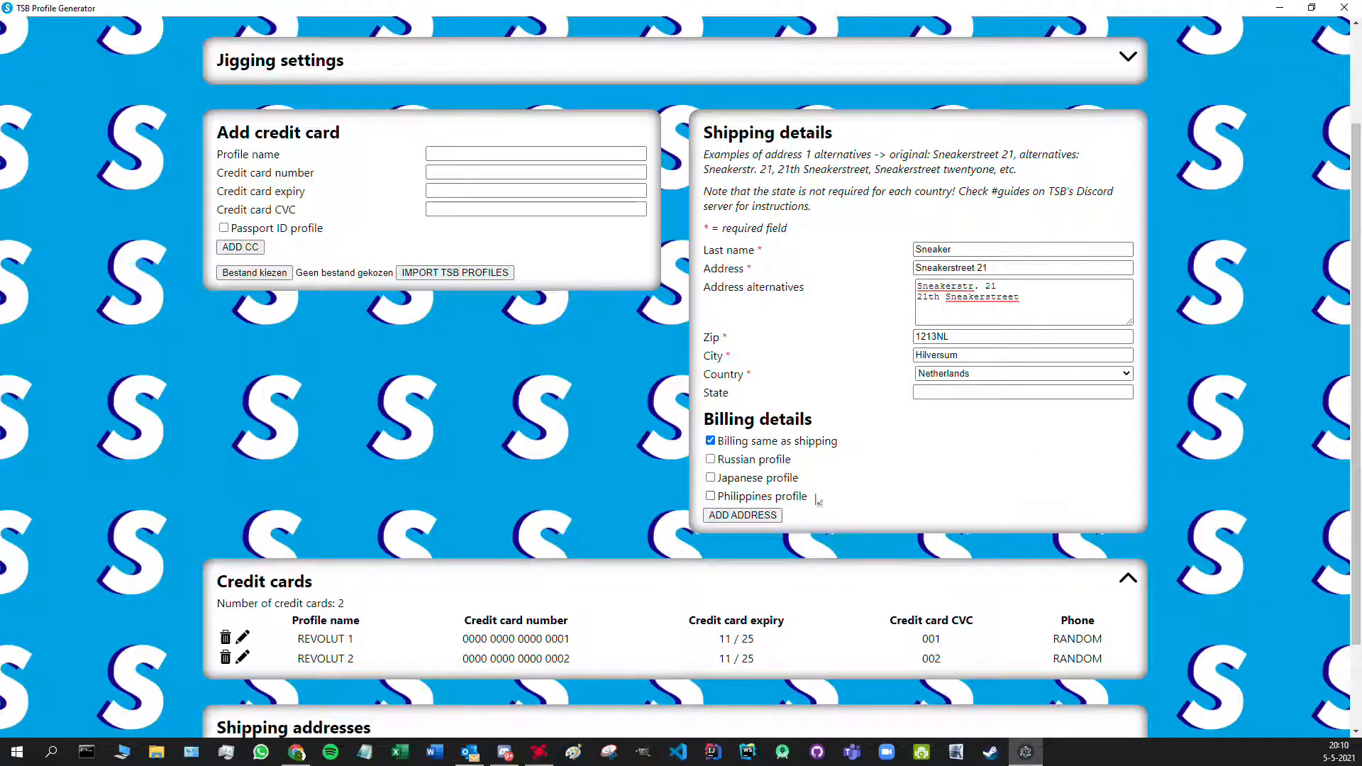
left_click(770, 516)
scroll(1069, 473, "down", 3)
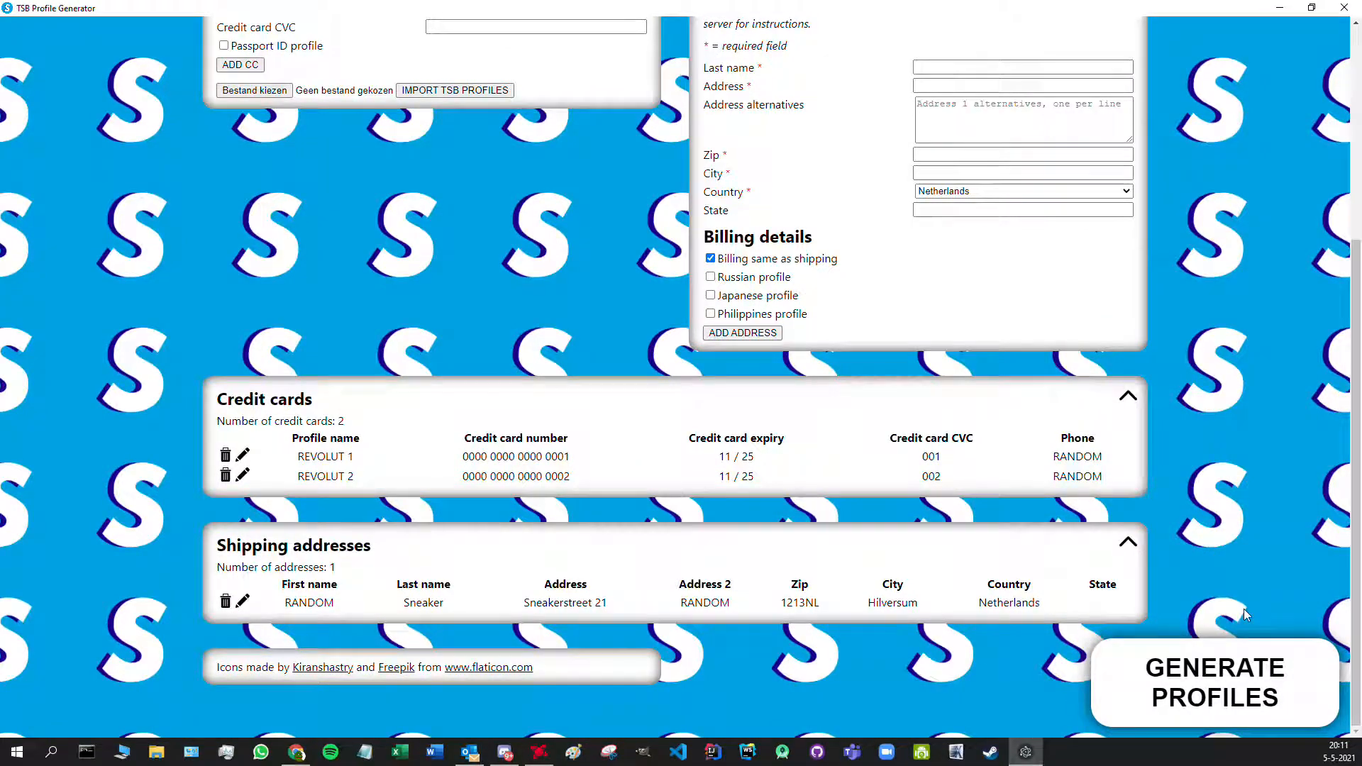
- Attempt profile generation, dismiss the no-jigging-pattern warning, and reopen the Jigging settings
left_click(1228, 686)
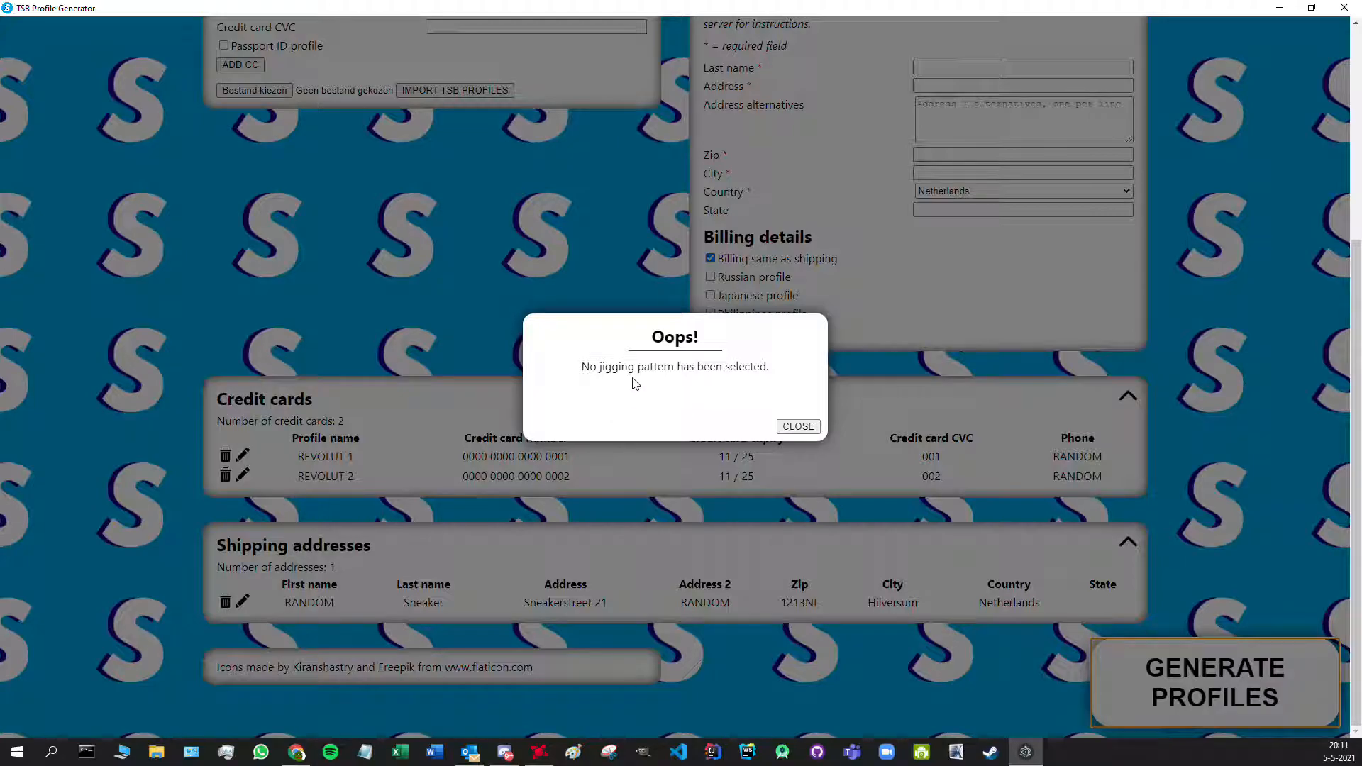
left_click(796, 426)
scroll(1263, 359, "up", 5)
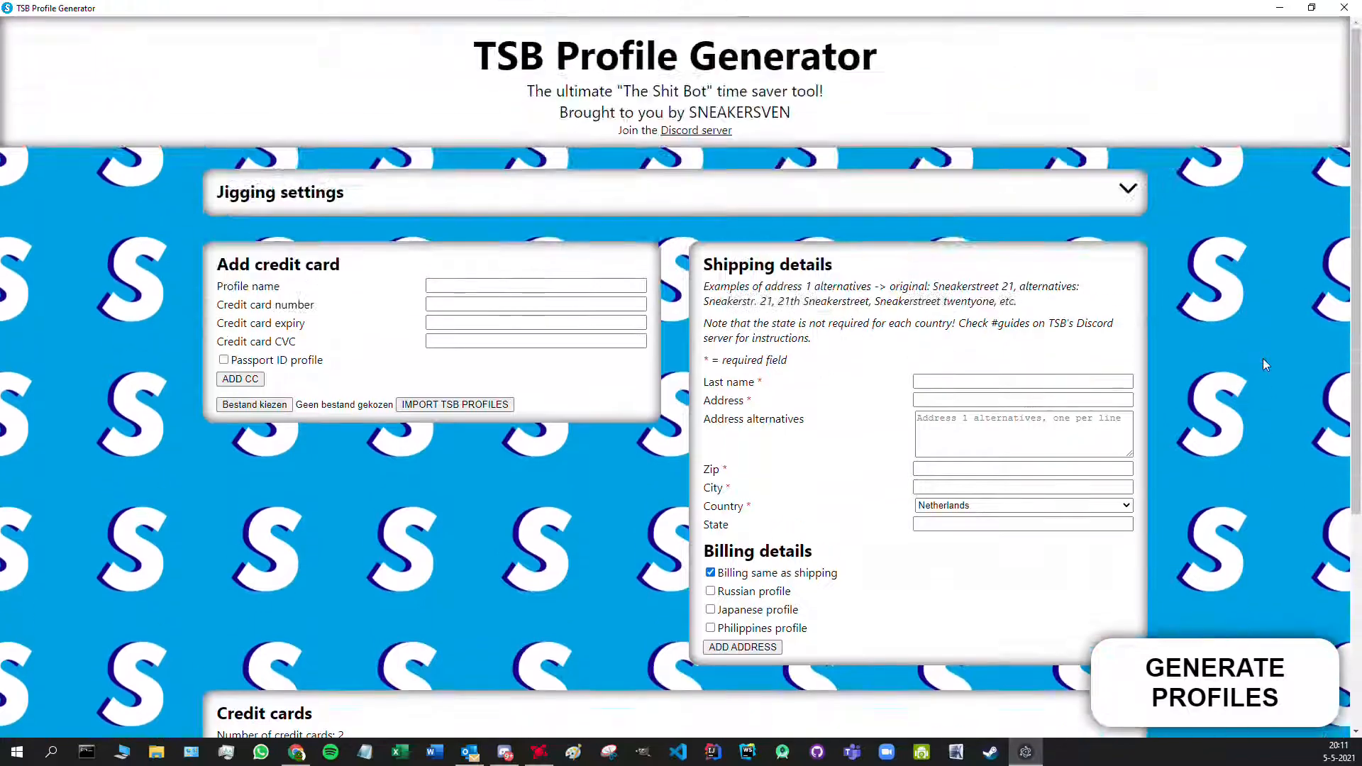
left_click(1130, 192)
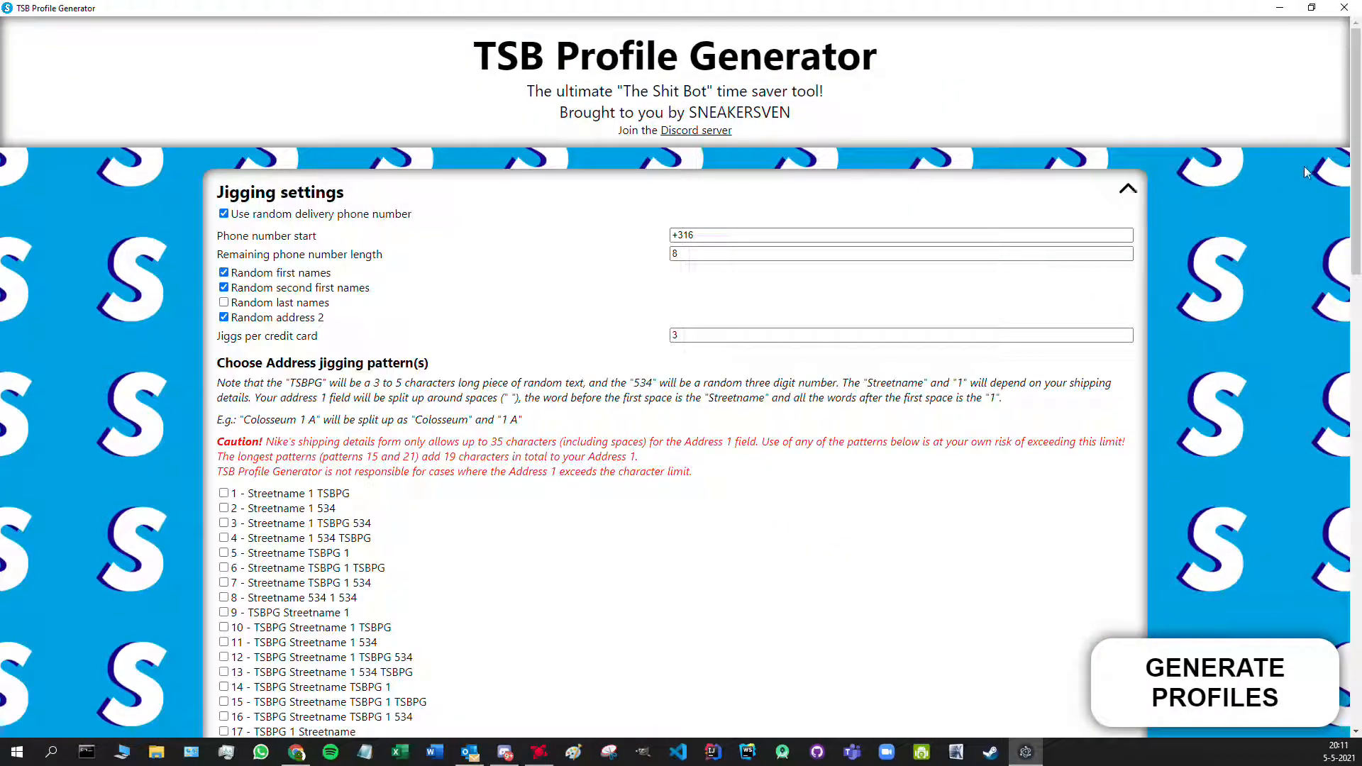
left_click_drag(1353, 153, 1341, 305)
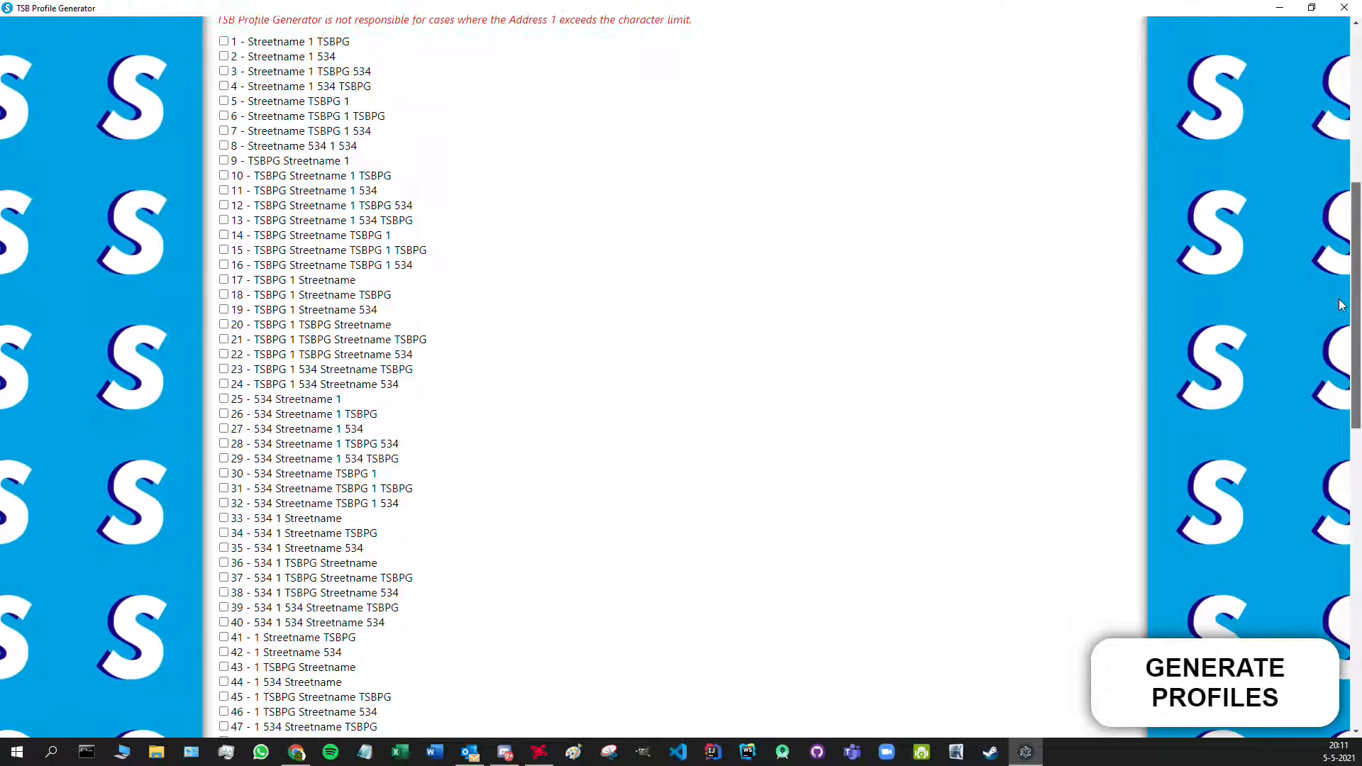
- Tick address jigging patterns 1 through 8
left_click(223, 41)
left_click(223, 56)
left_click(223, 70)
left_click(224, 86)
left_click(224, 101)
left_click(223, 115)
left_click(223, 130)
left_click(223, 146)
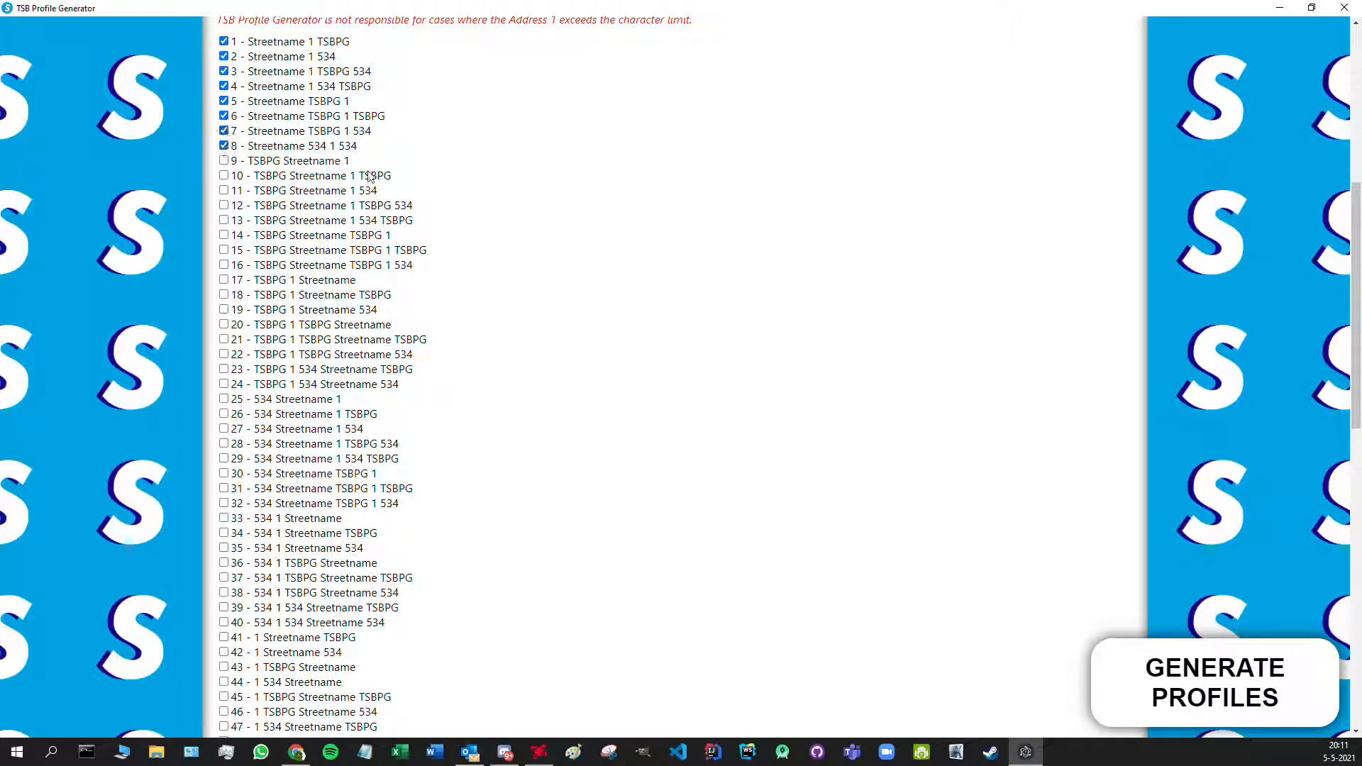
scroll(369, 176, "down", 4)
- Tick address jigging patterns 41 through 48 and collapse the Jigging settings
left_click(224, 354)
left_click(224, 368)
left_click(223, 383)
left_click(223, 398)
left_click(224, 413)
left_click(224, 428)
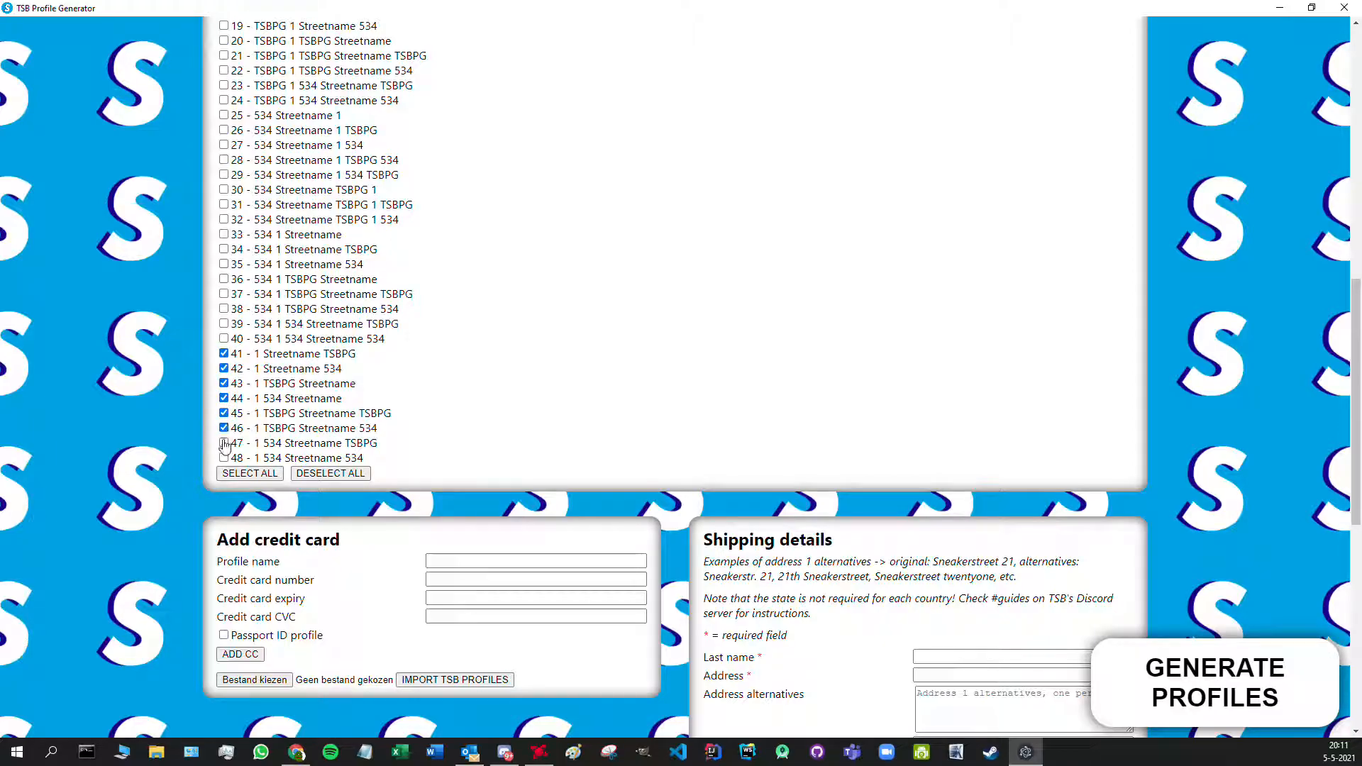
left_click(223, 443)
left_click(223, 457)
scroll(1231, 326, "up", 7)
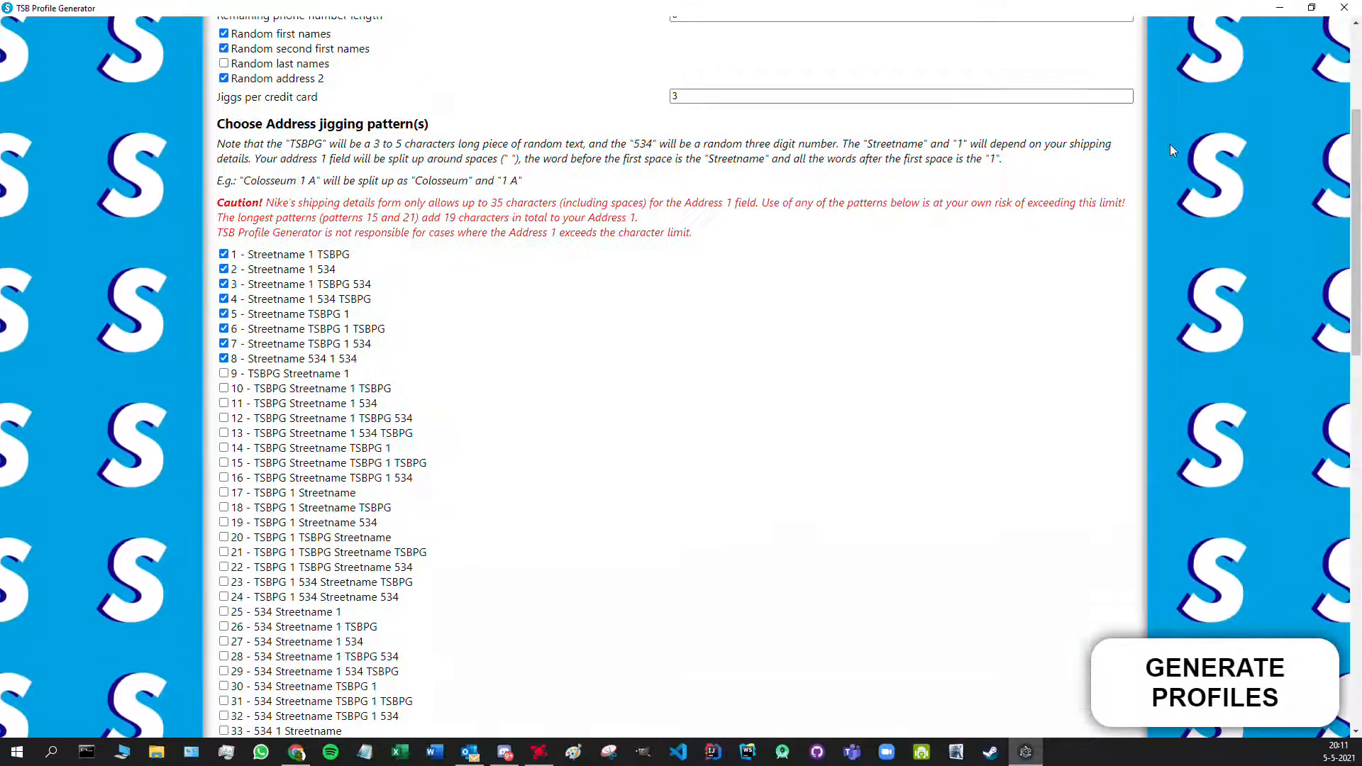
scroll(1170, 142, "up", 2)
left_click(1128, 94)
scroll(1178, 191, "down", 2)
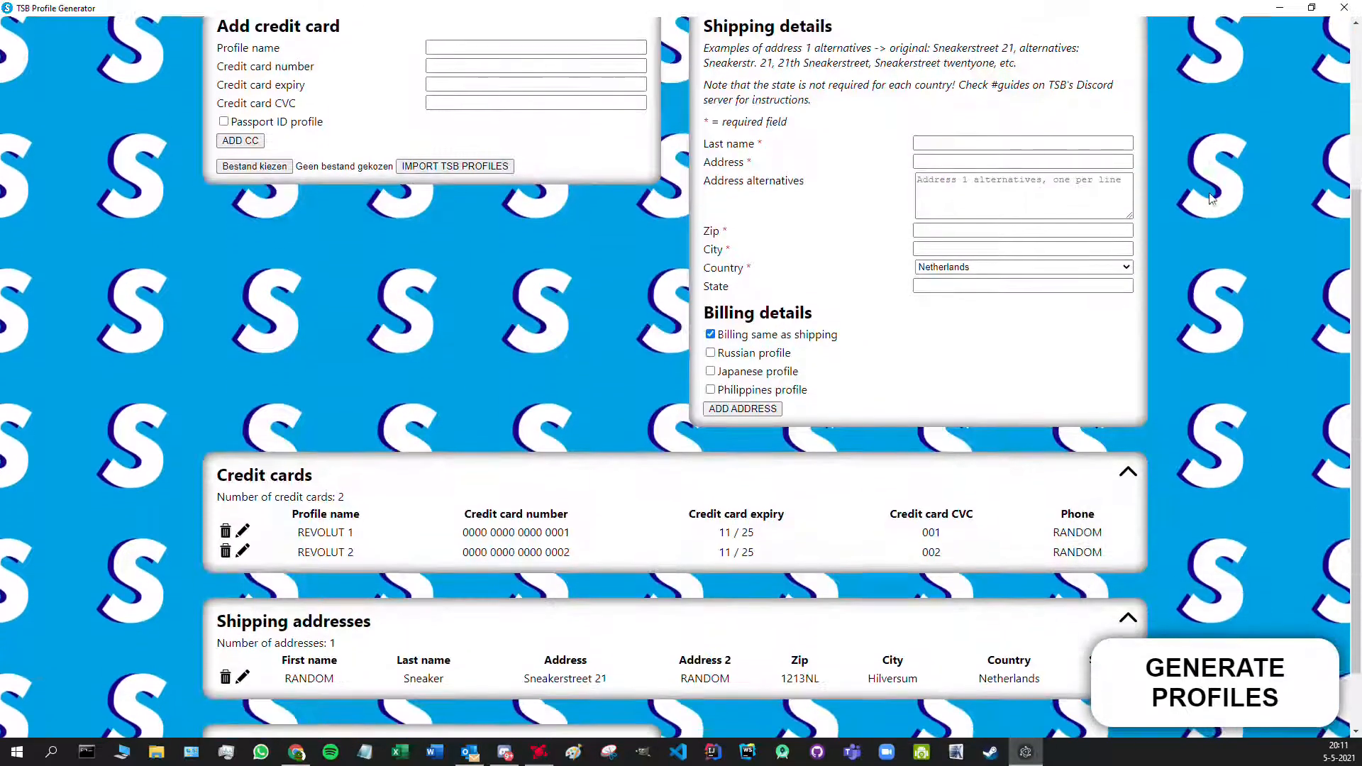
- Generate the profiles and save them as profiles.json in Downloads, overwriting the old file
left_click(1220, 681)
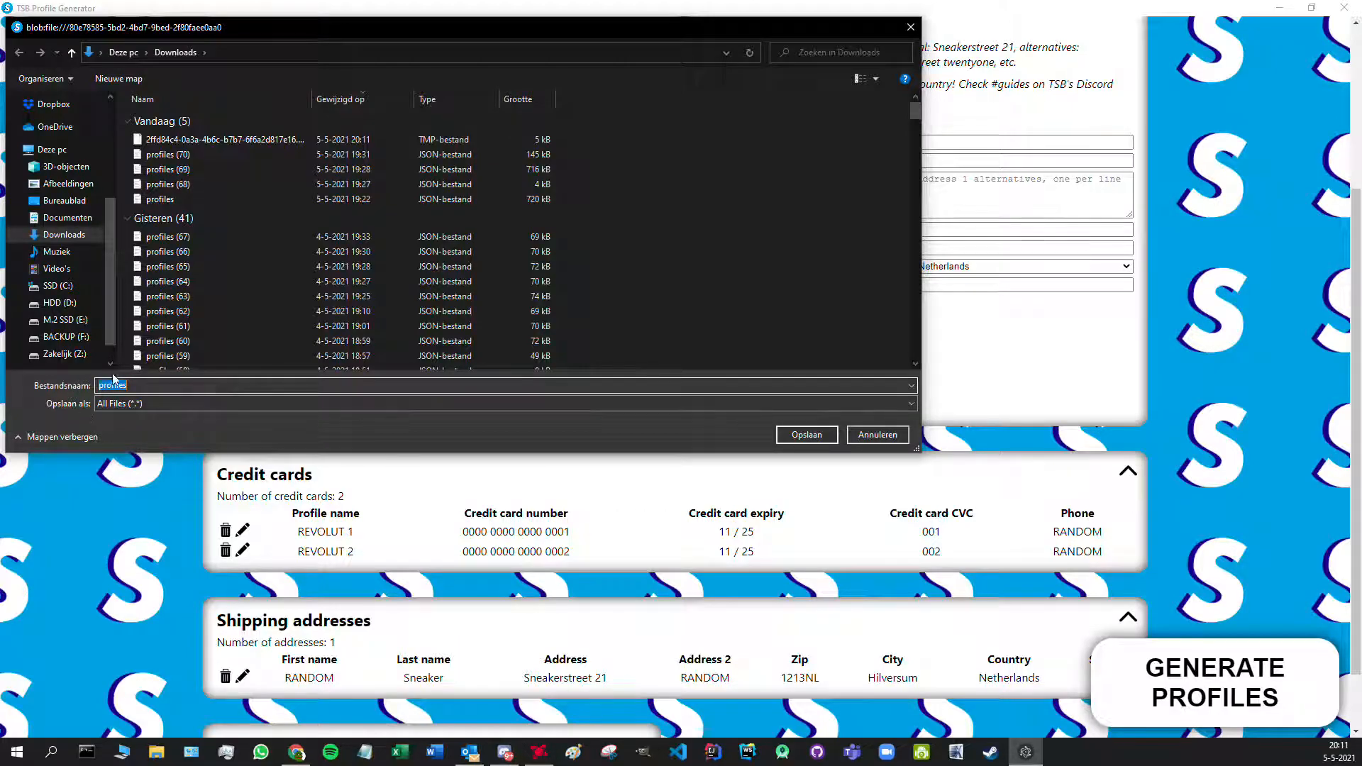
left_click(806, 436)
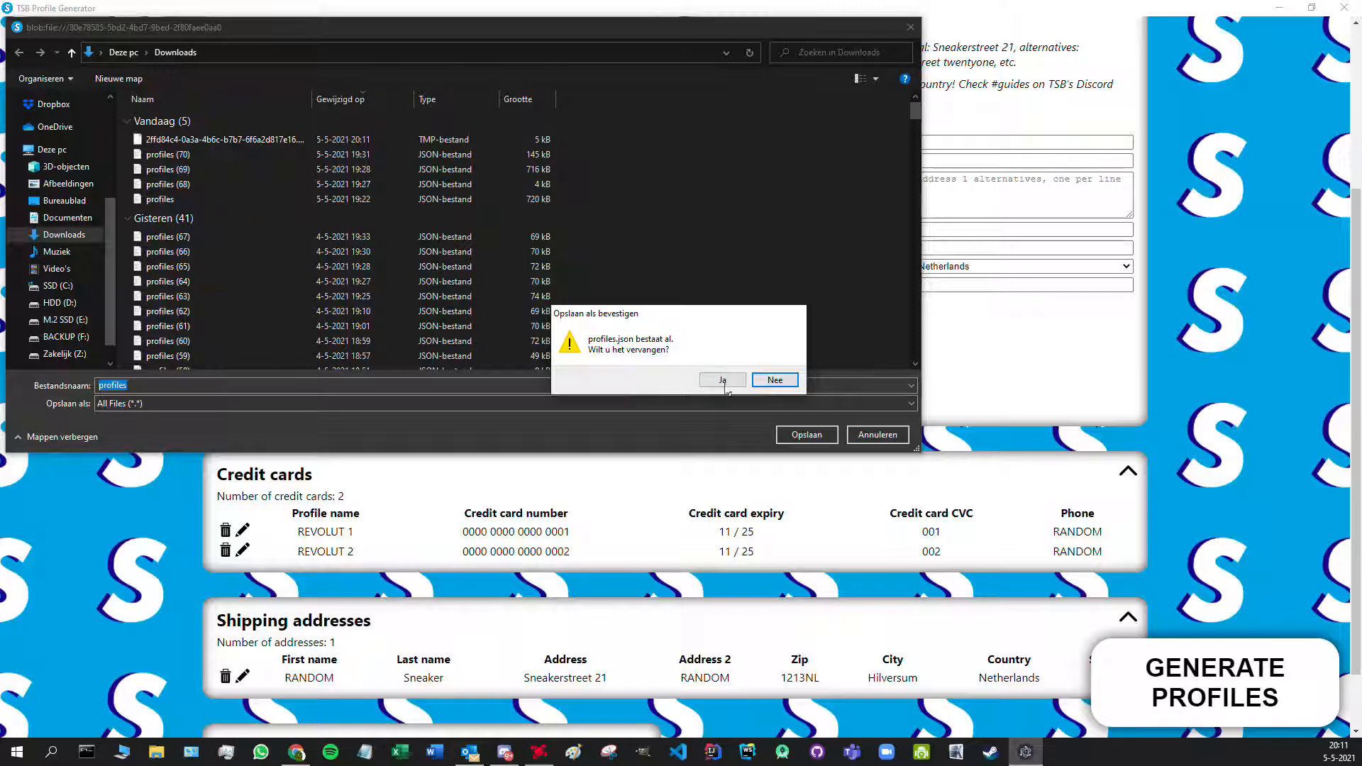
left_click(723, 383)
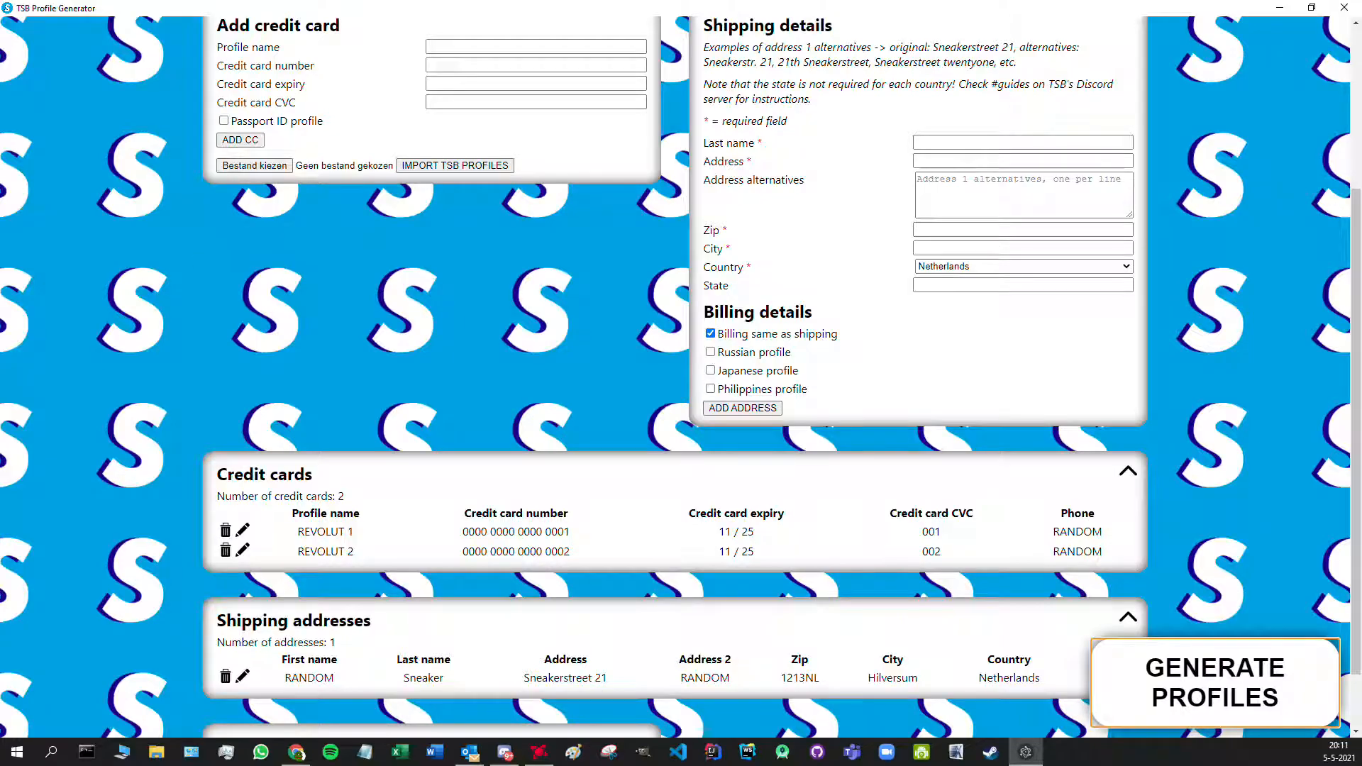
key("super+e")
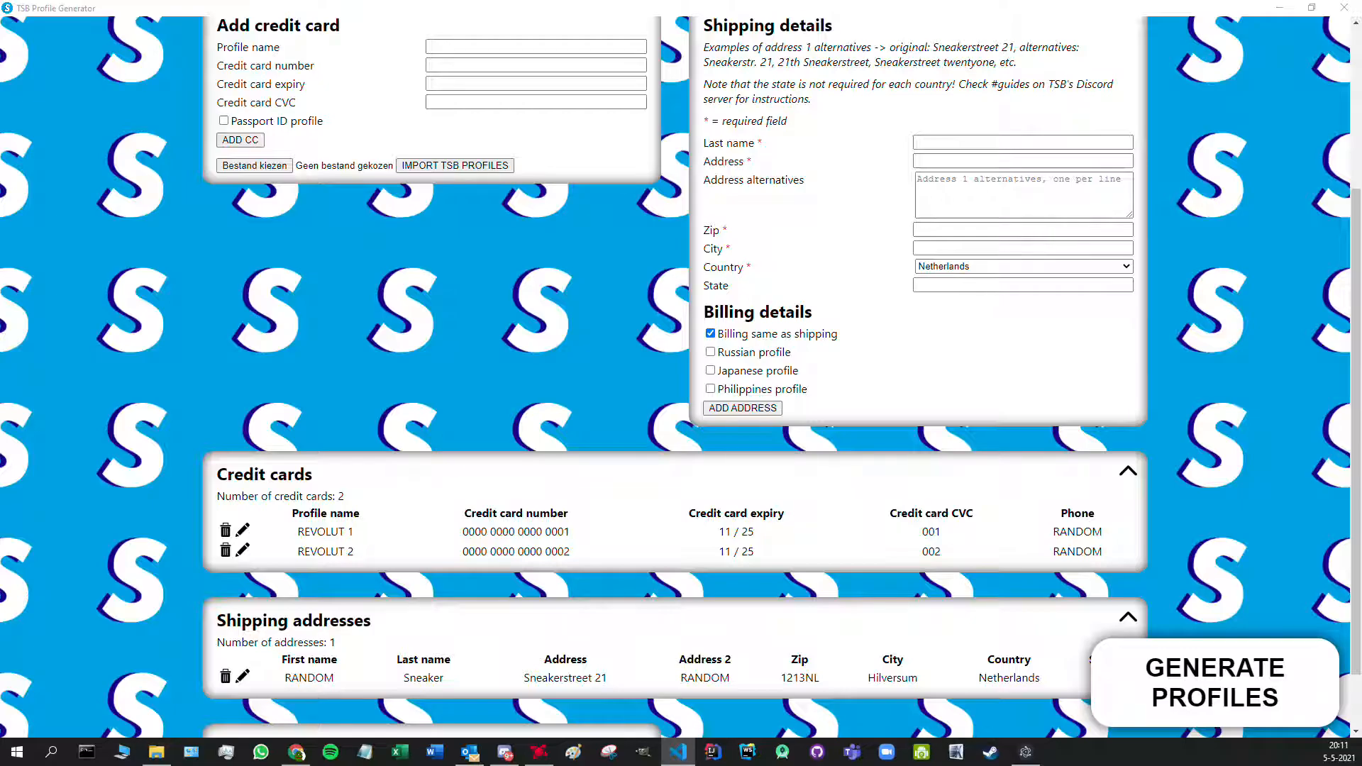
left_click(678, 751)
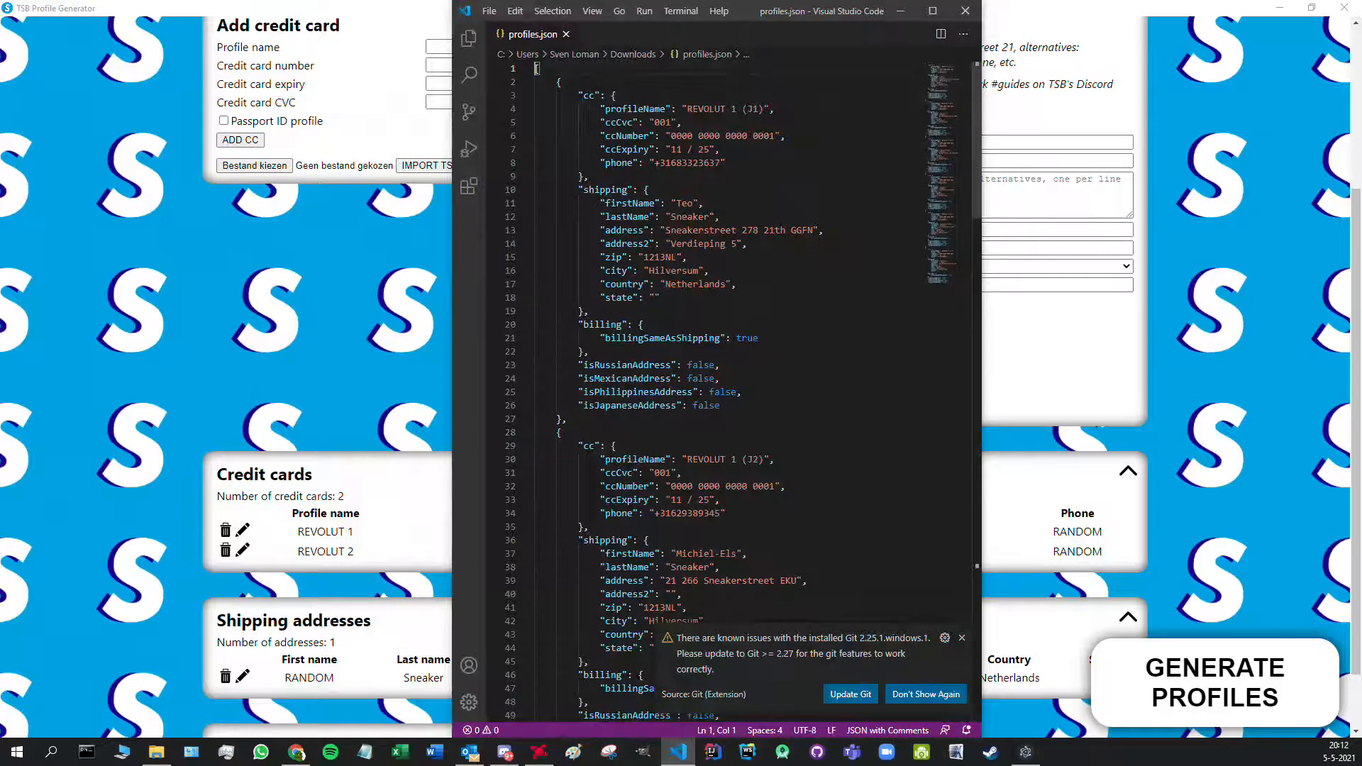
left_click(962, 637)
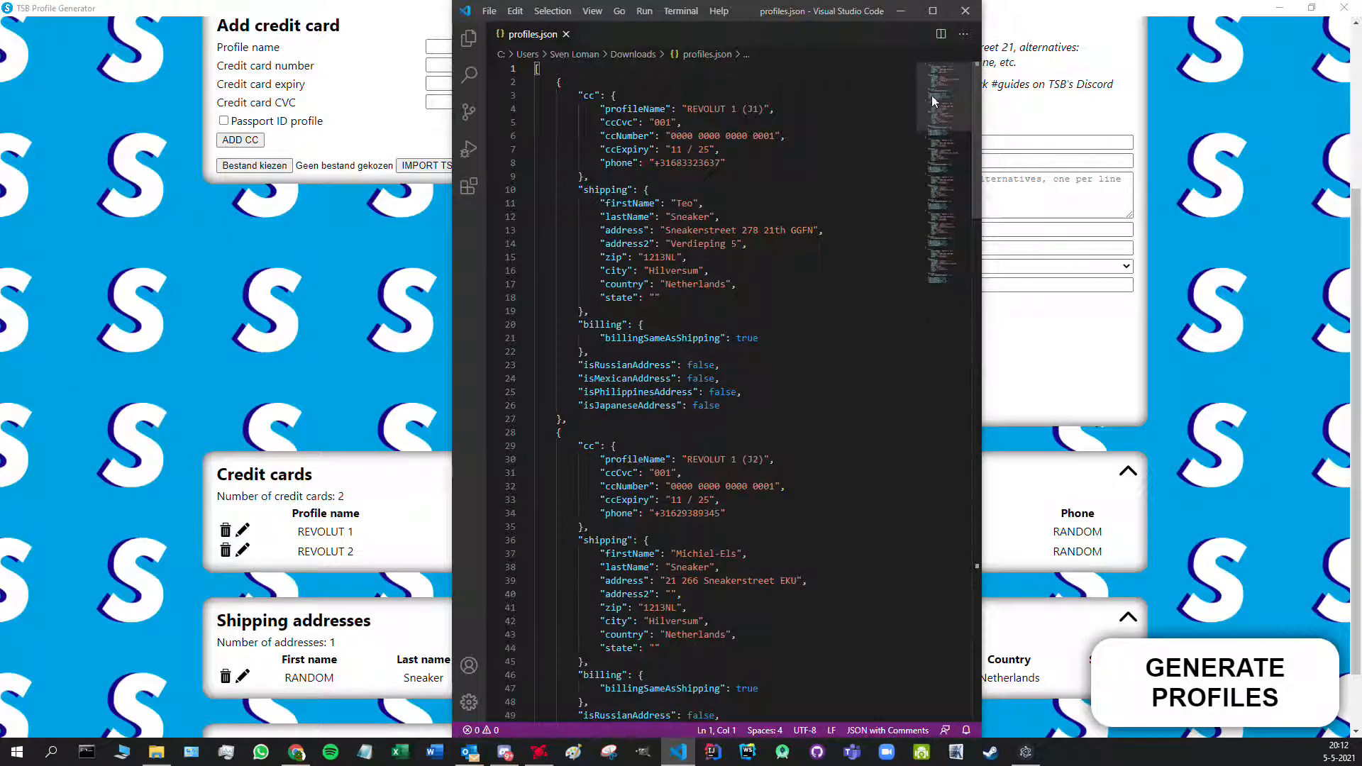
left_click_drag(942, 84, 954, 237)
left_click_drag(764, 338, 736, 338)
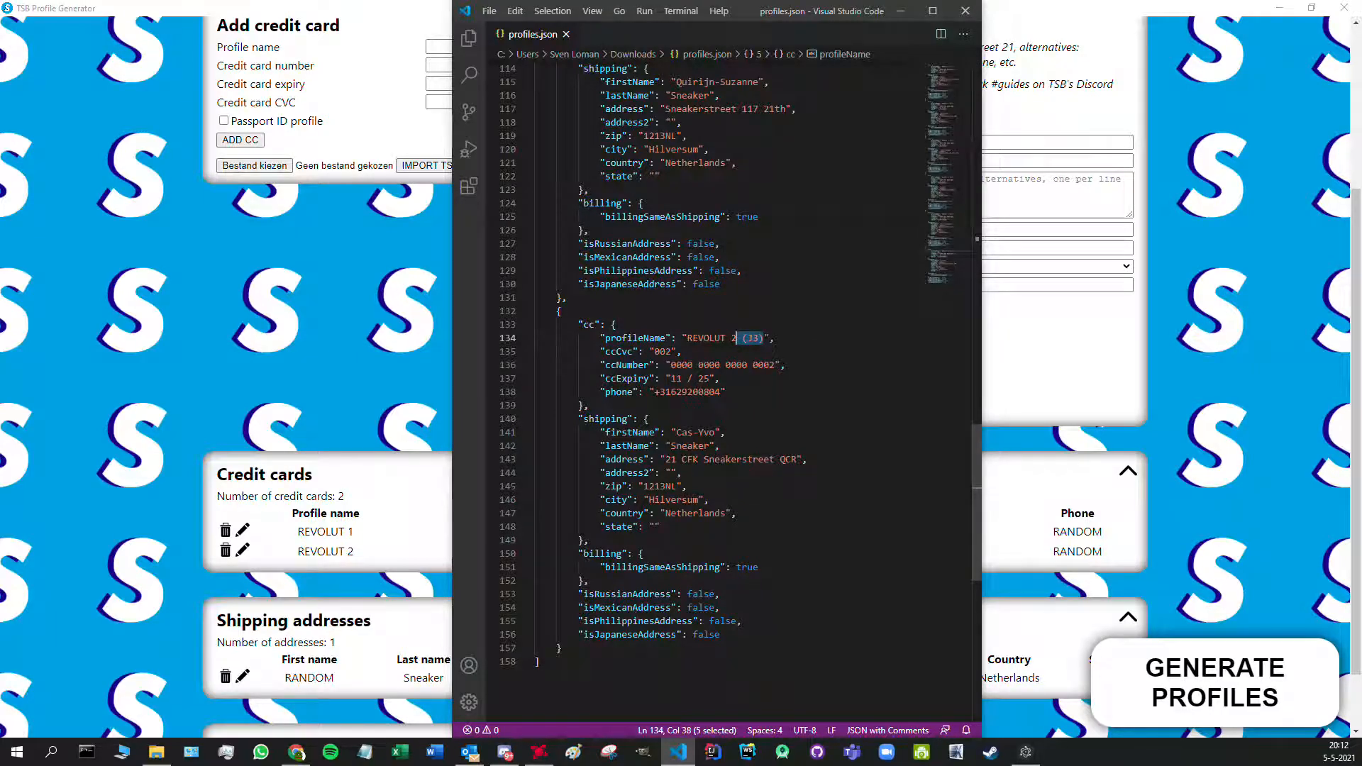
scroll(737, 338, "up", 3)
left_click_drag(764, 94, 734, 94)
left_click(641, 162)
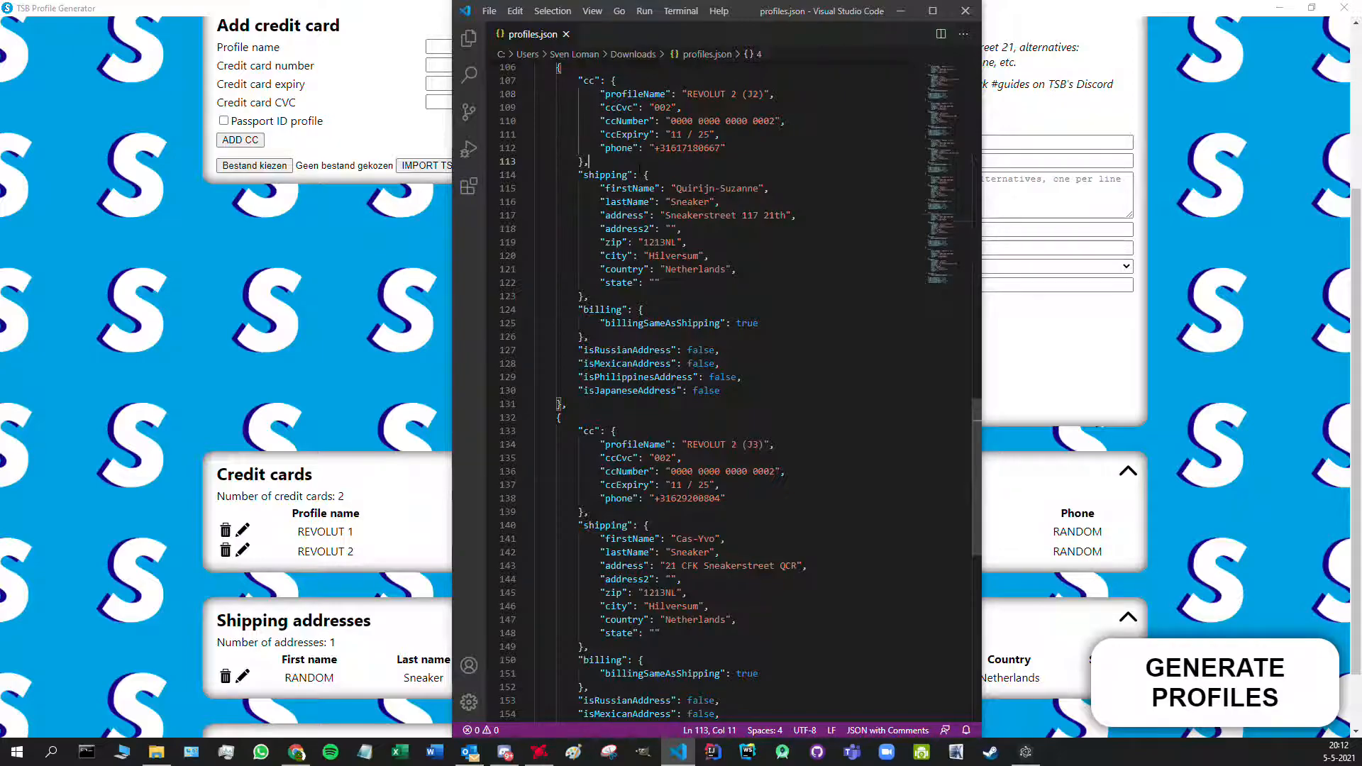
left_click(704, 188)
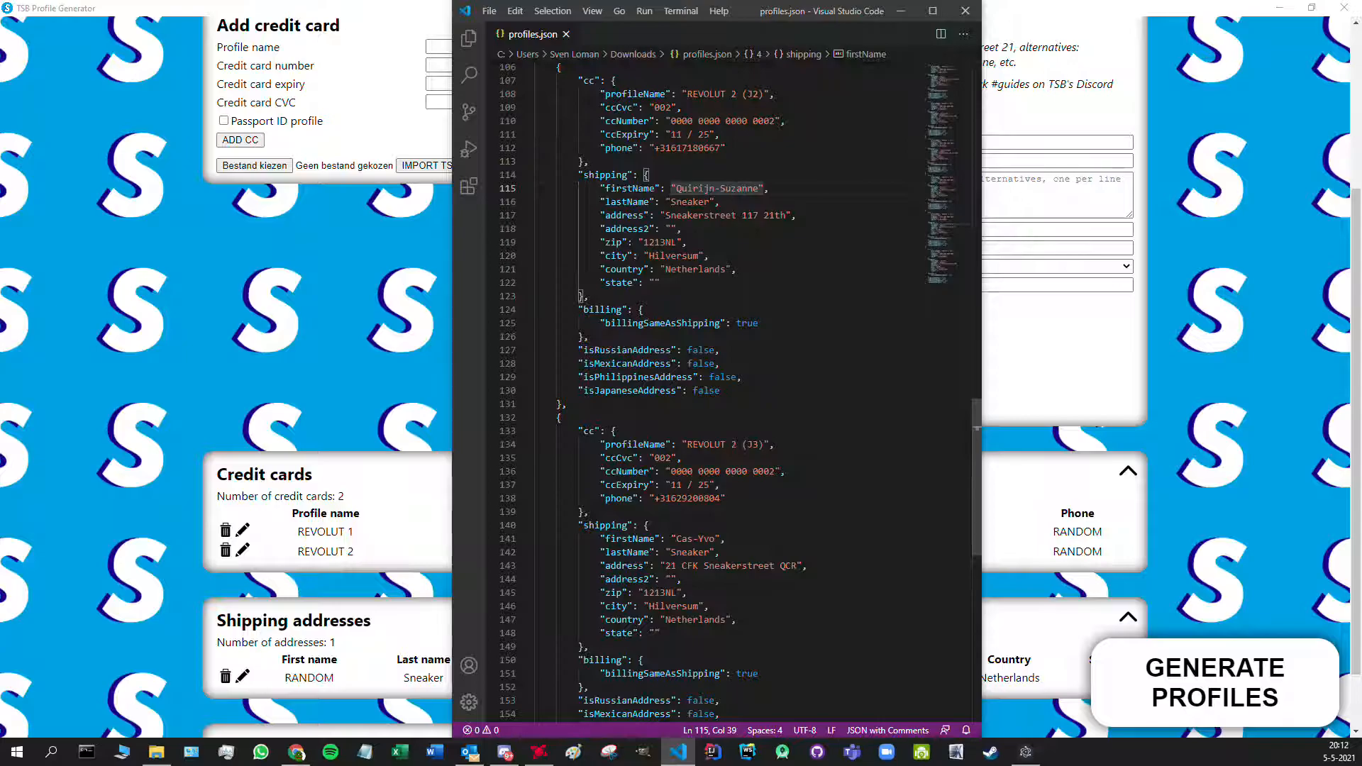
left_click(691, 202)
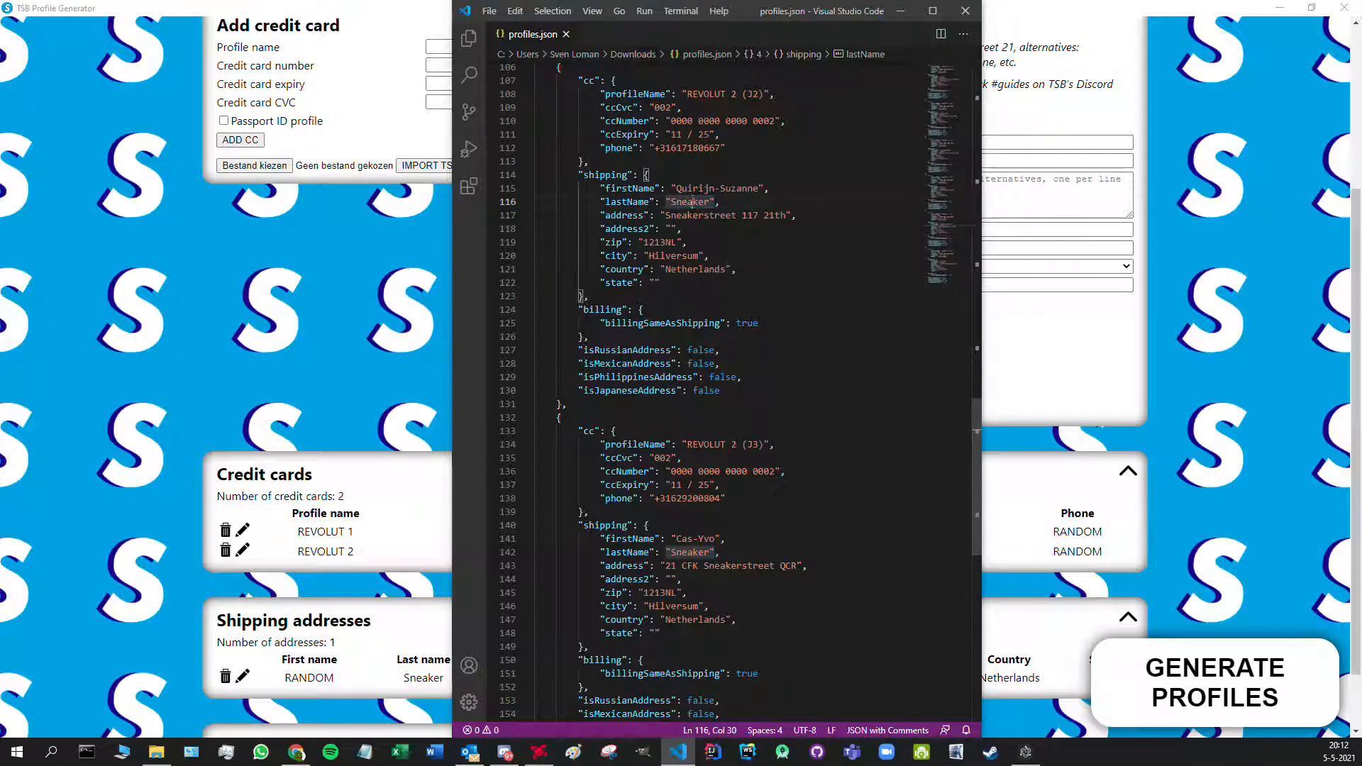
scroll(938, 223, "down", 3)
left_click_drag(937, 232, 934, 66)
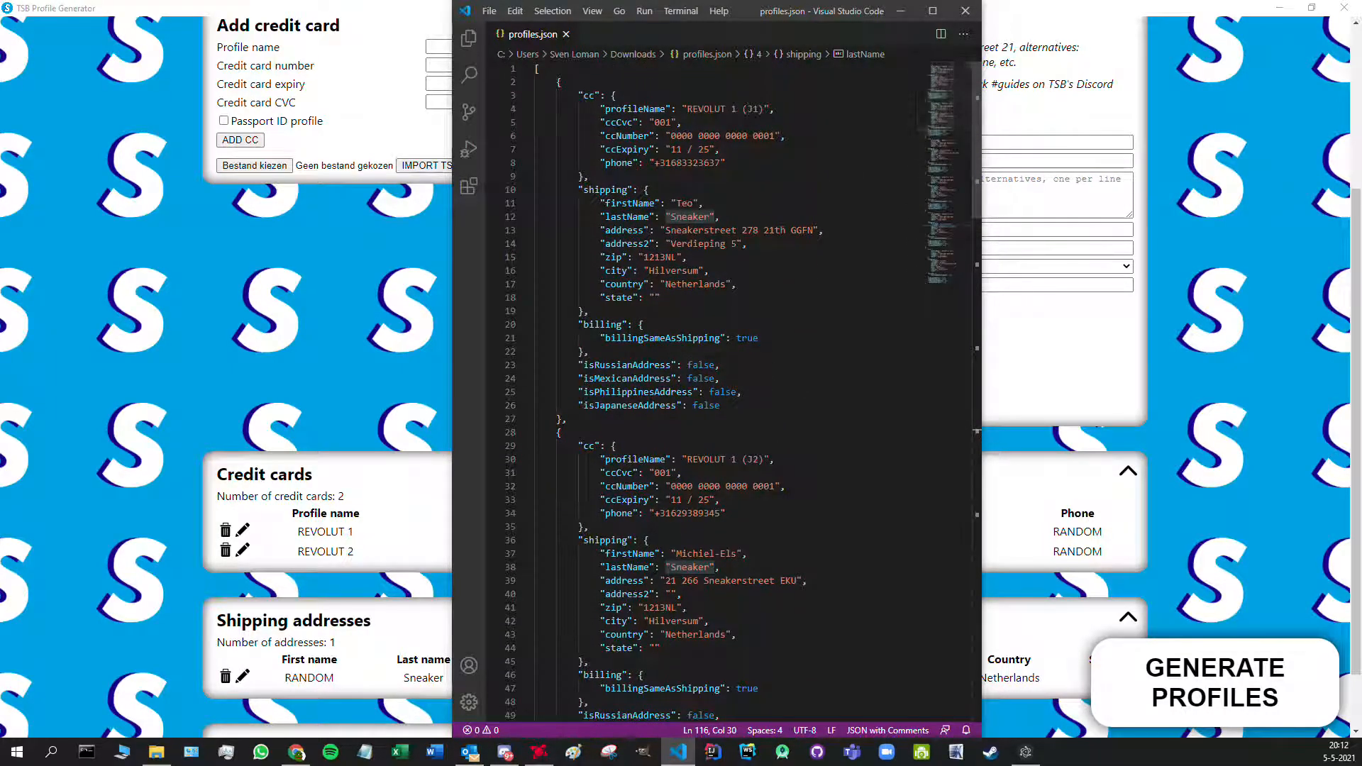
left_click_drag(738, 243, 670, 243)
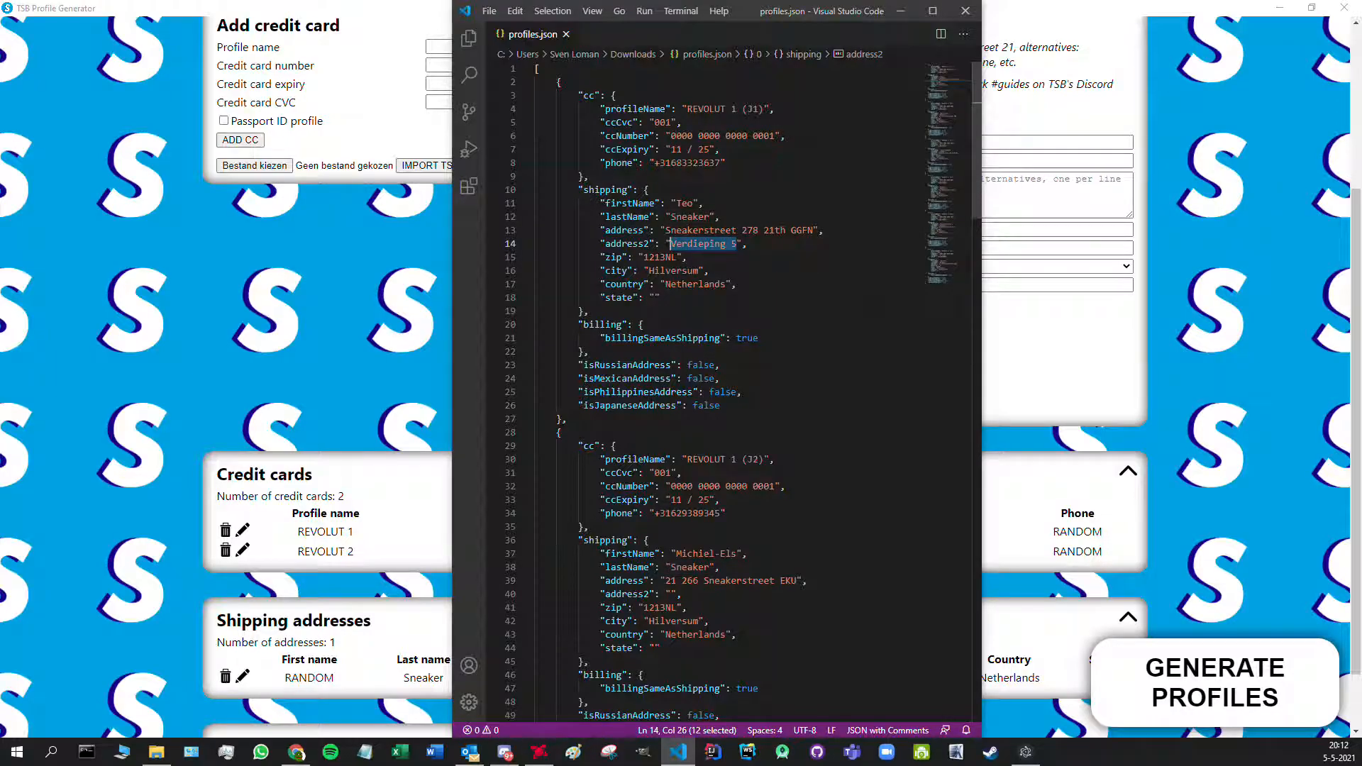
left_click(590, 311)
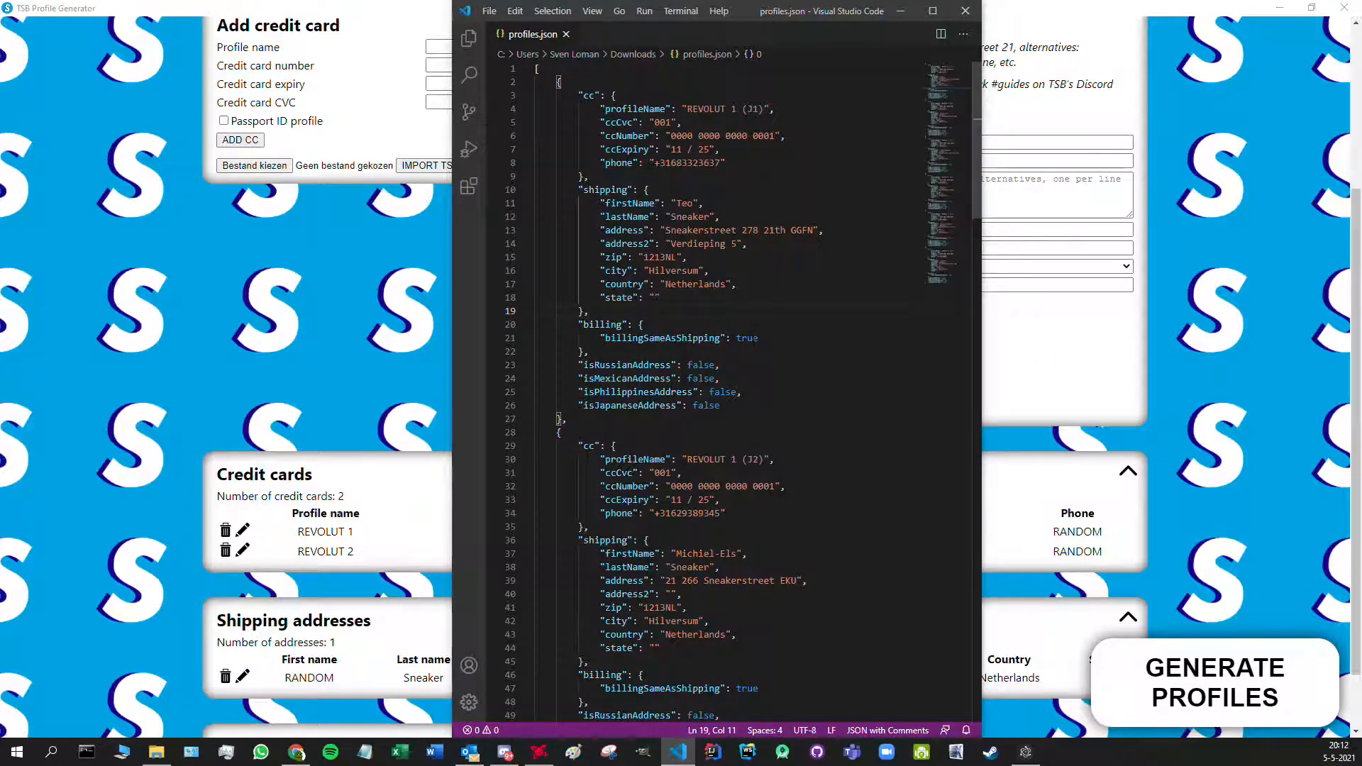
left_click_drag(938, 94, 941, 254)
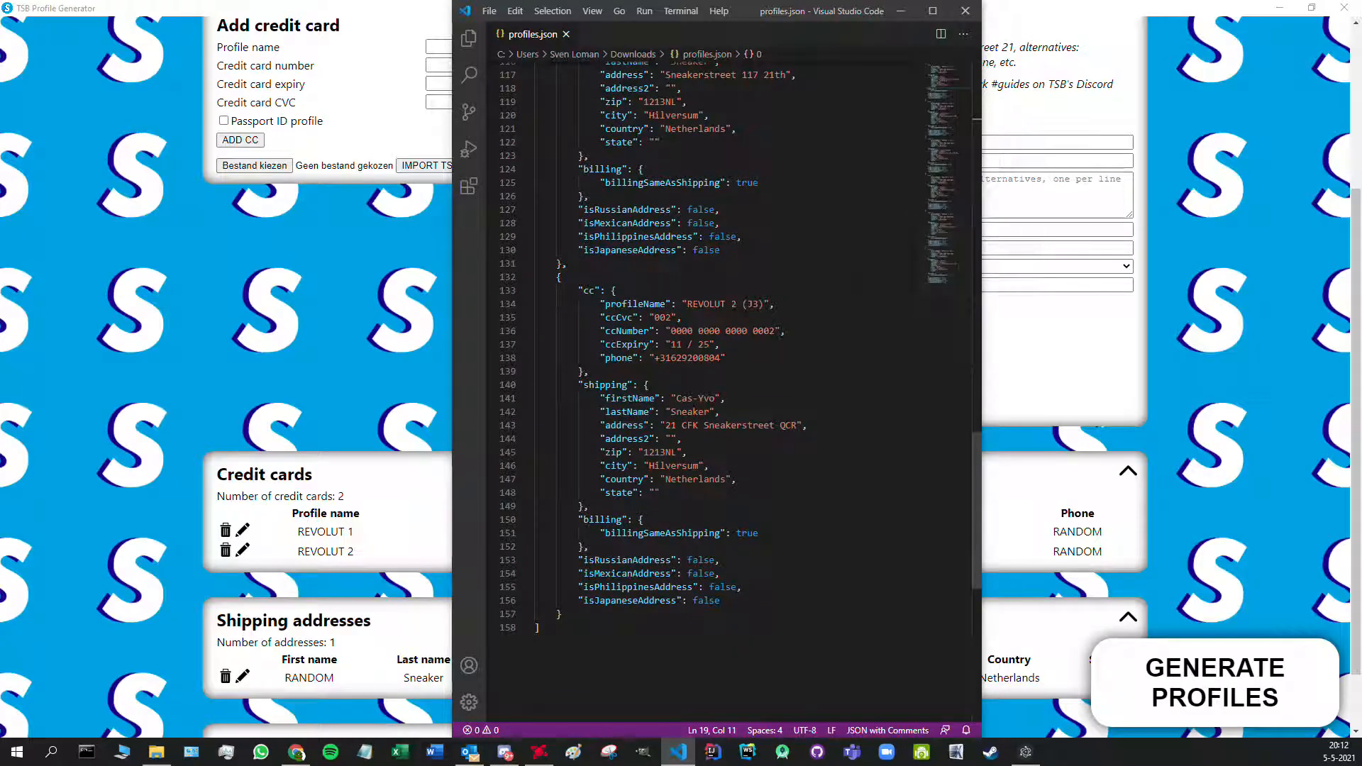
left_click(965, 12)
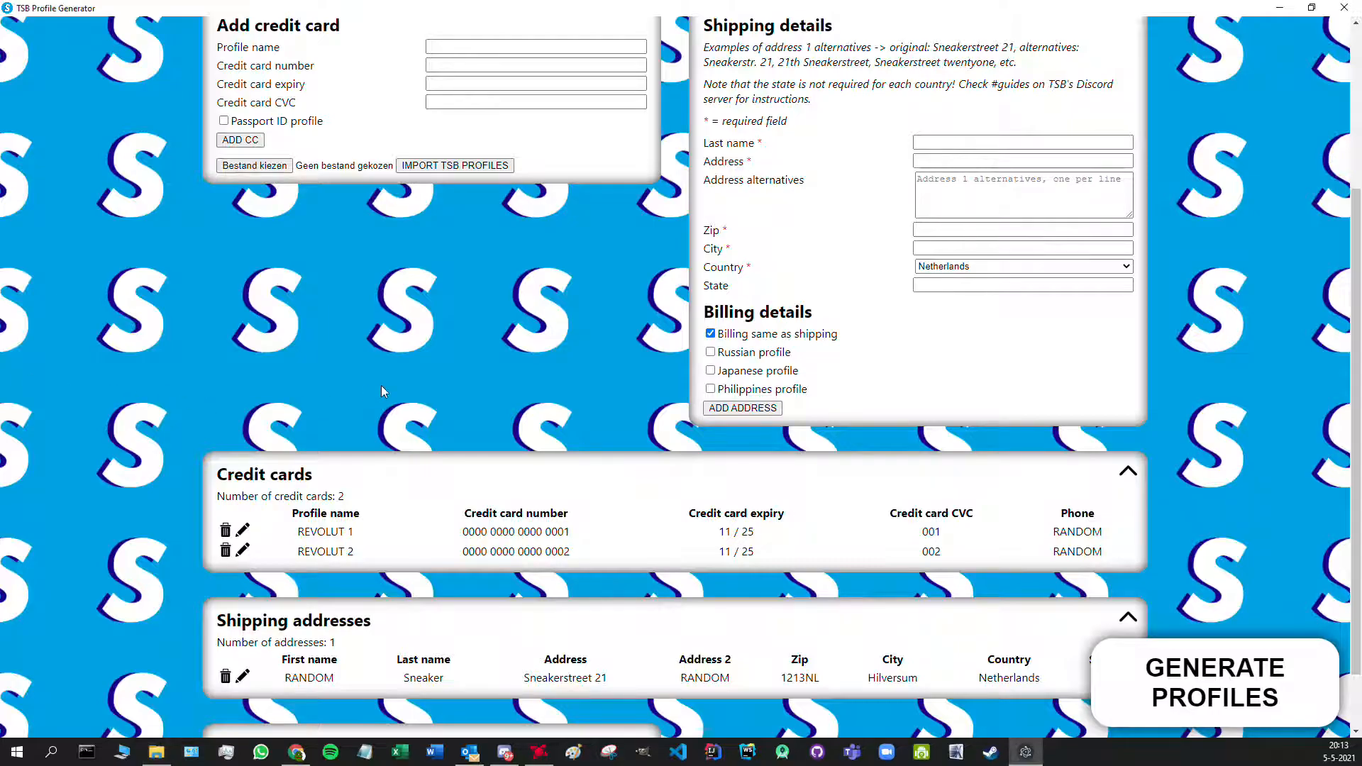
- Change the REVOLUT 1 card number so it ends in 0003 and save the card
scroll(1263, 387, "down", 1)
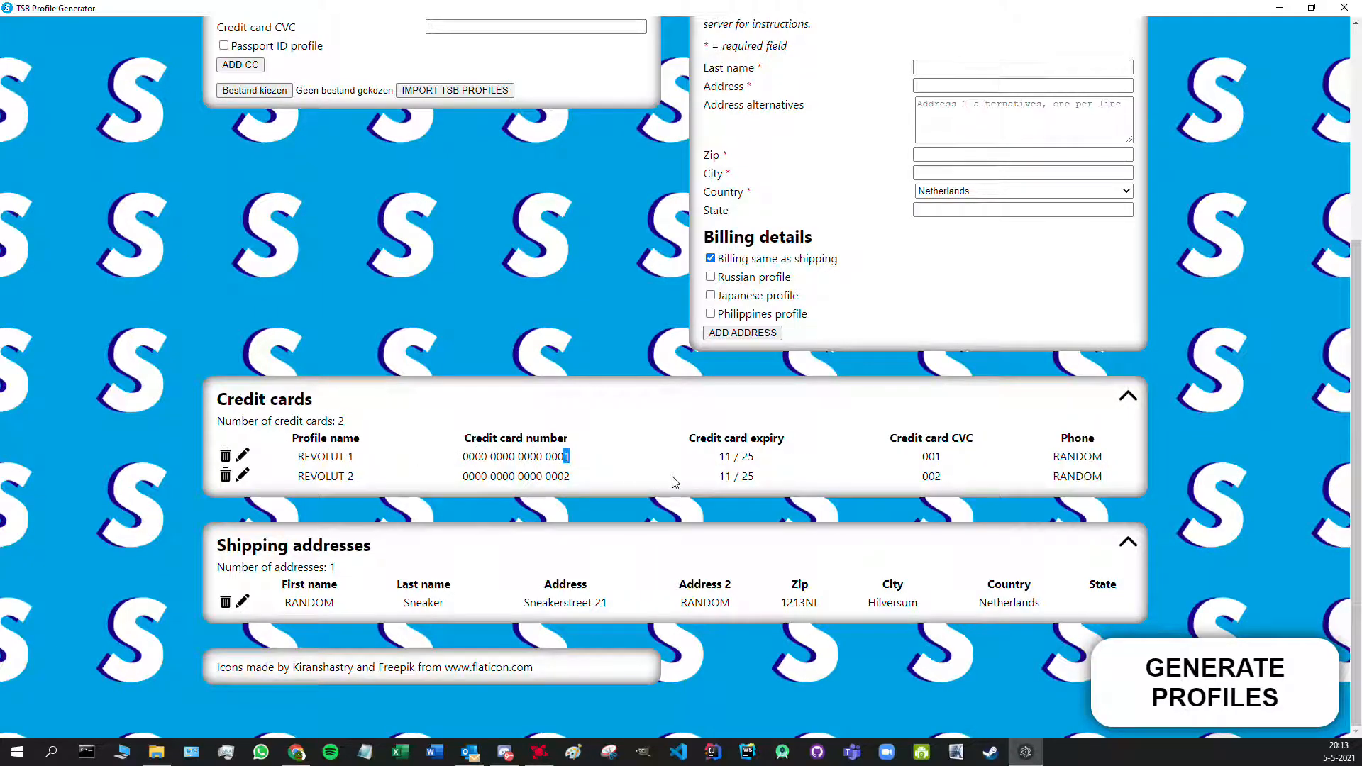
left_click(243, 456)
scroll(467, 376, "up", 1)
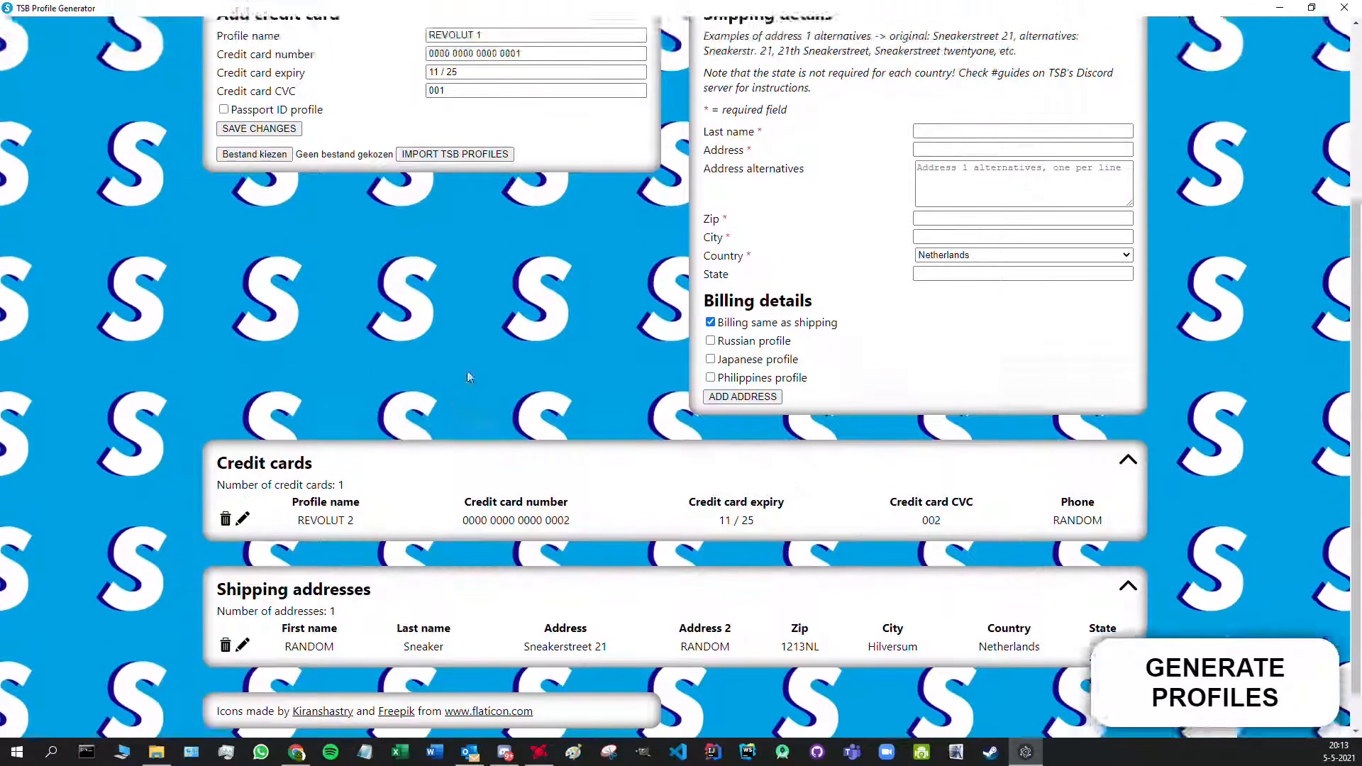
scroll(467, 373, "up", 3)
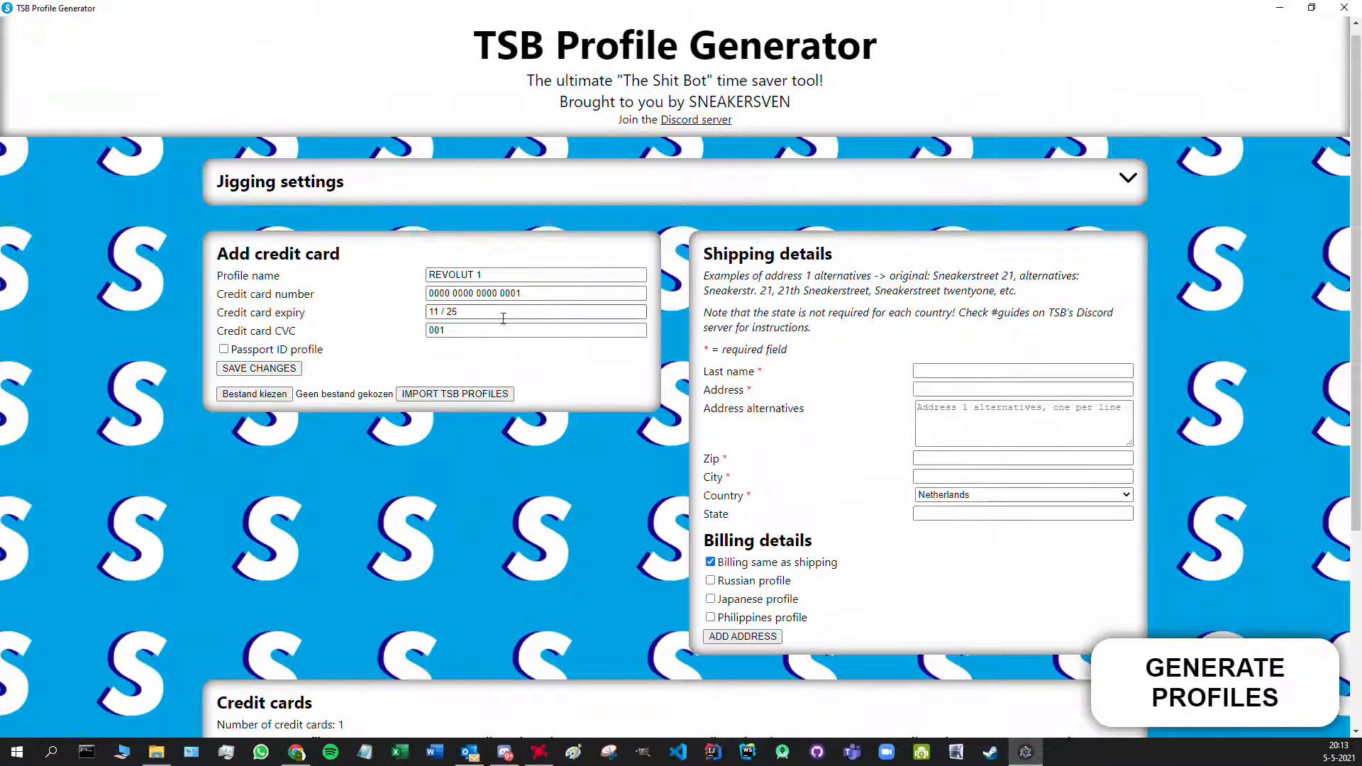
left_click(534, 295)
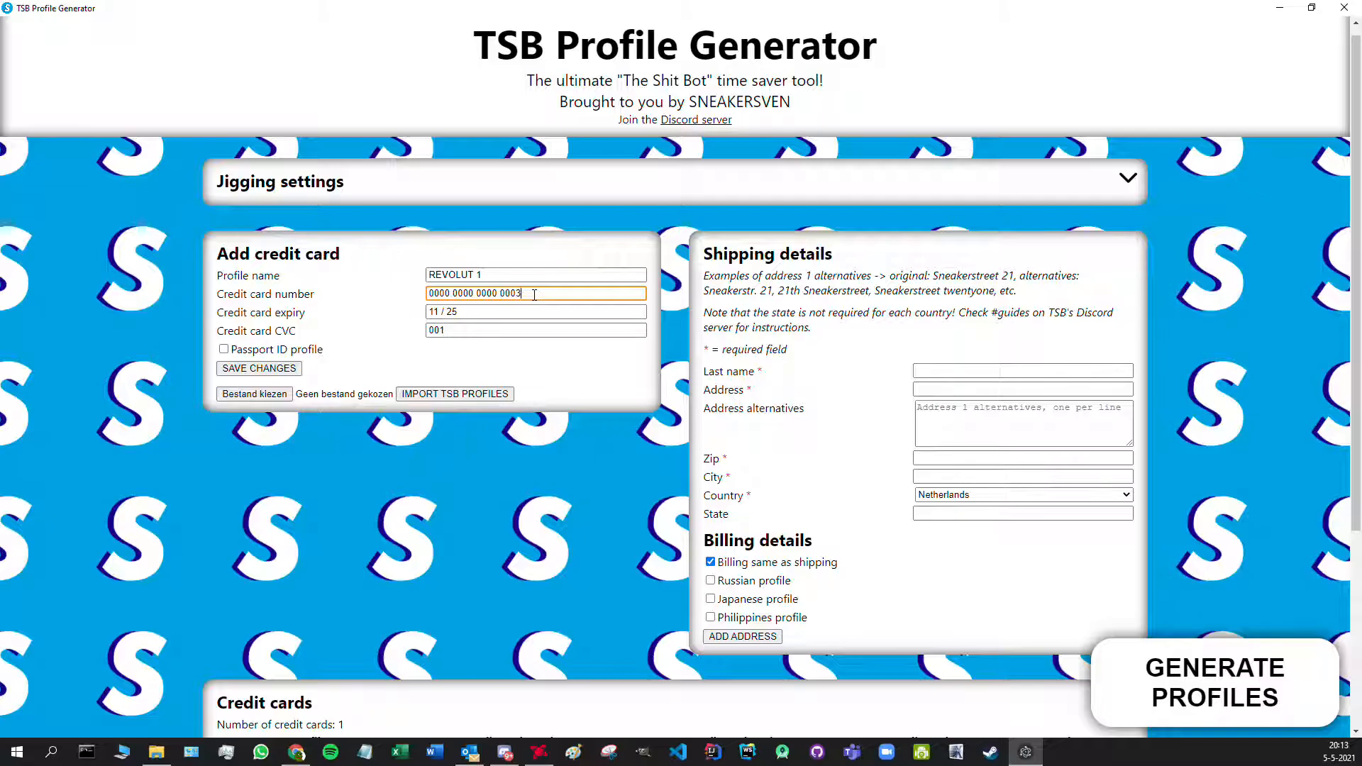
left_click(259, 368)
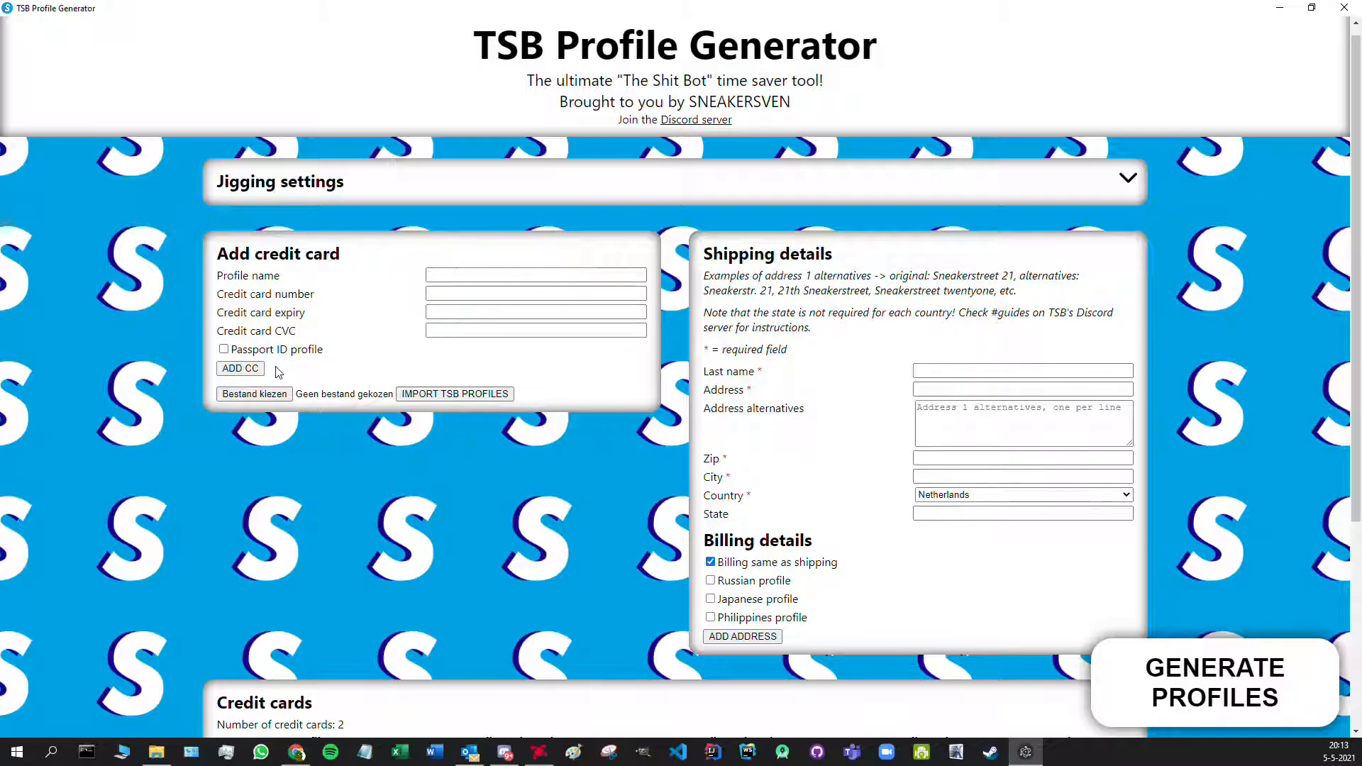
scroll(415, 368, "down", 1)
scroll(415, 367, "down", 3)
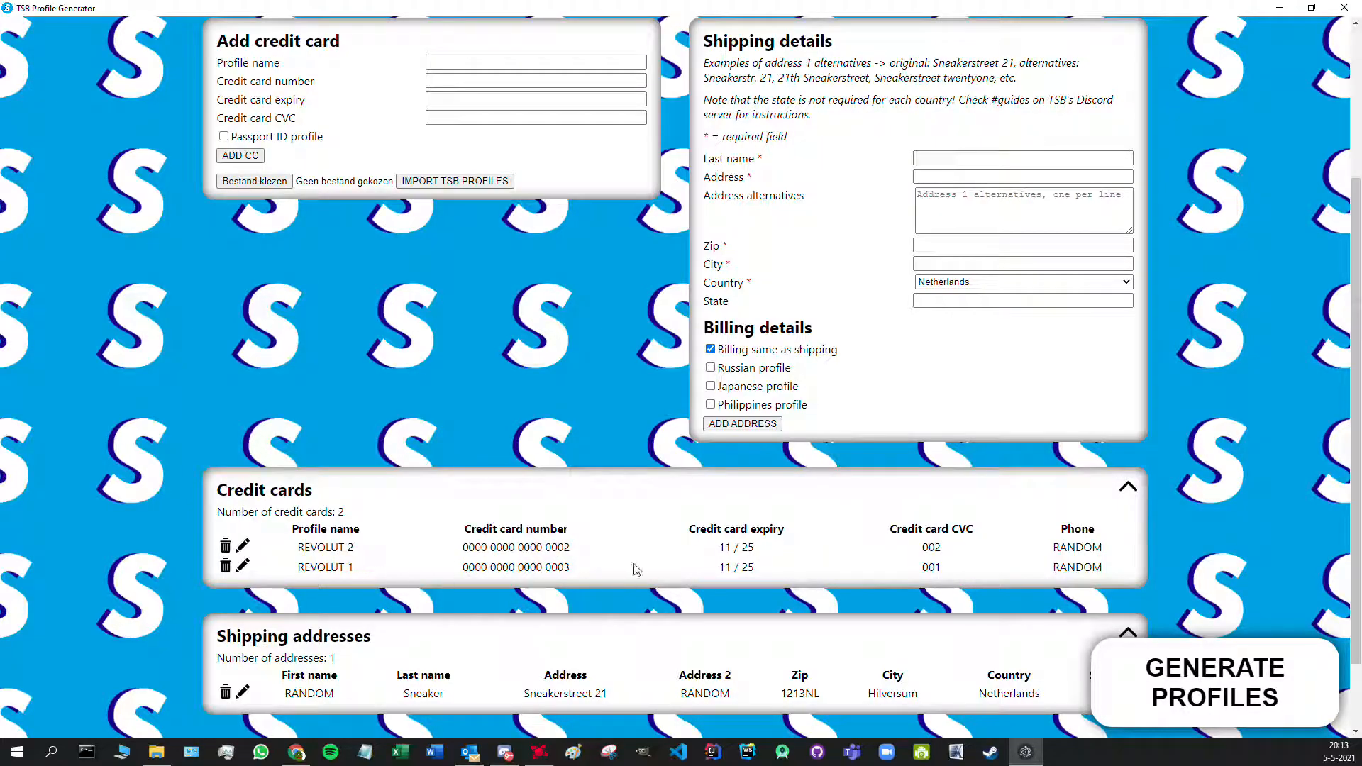
scroll(637, 570, "down", 1)
- Enable a separate billing address for Sneakerstreet 21 and enter its name, street, 1213 zip and Hilversum city
left_click(243, 621)
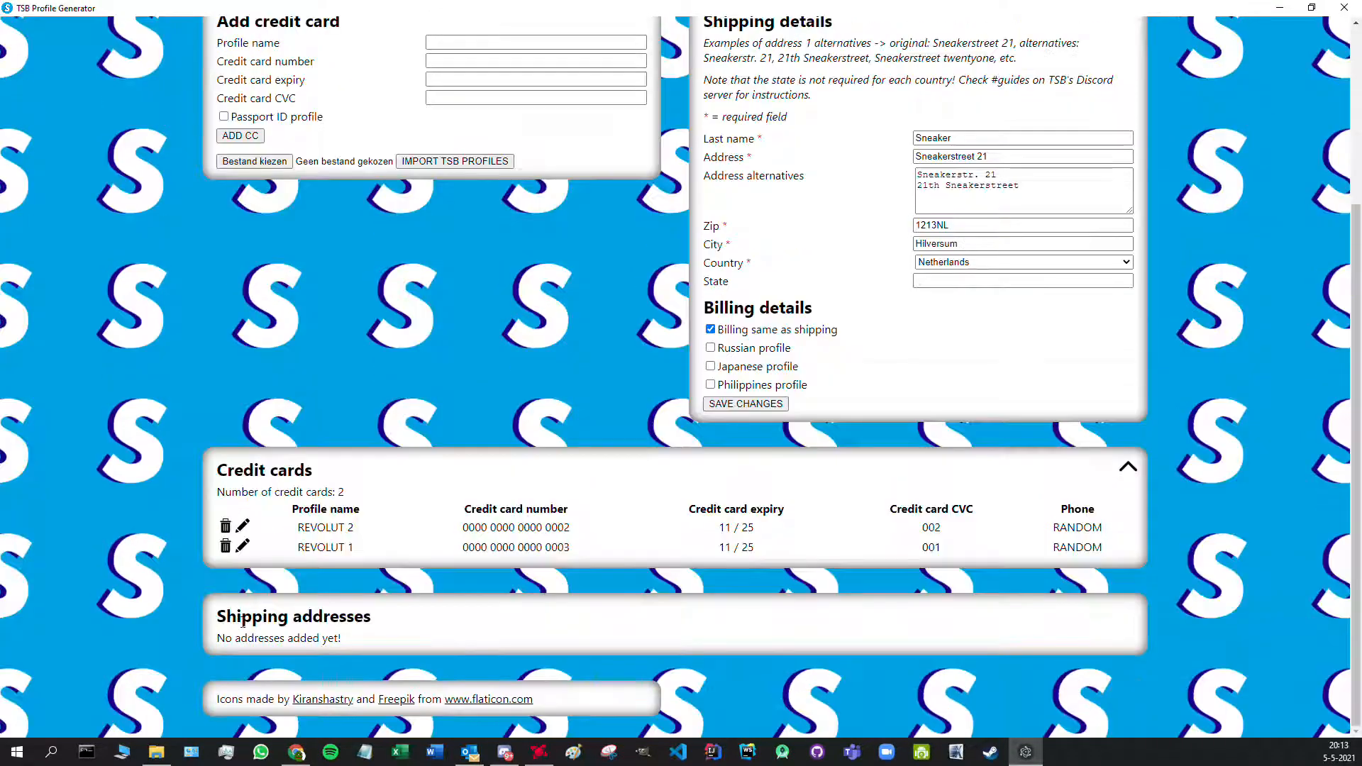
left_click(710, 329)
left_click(925, 348)
type("Sn")
key("Tab")
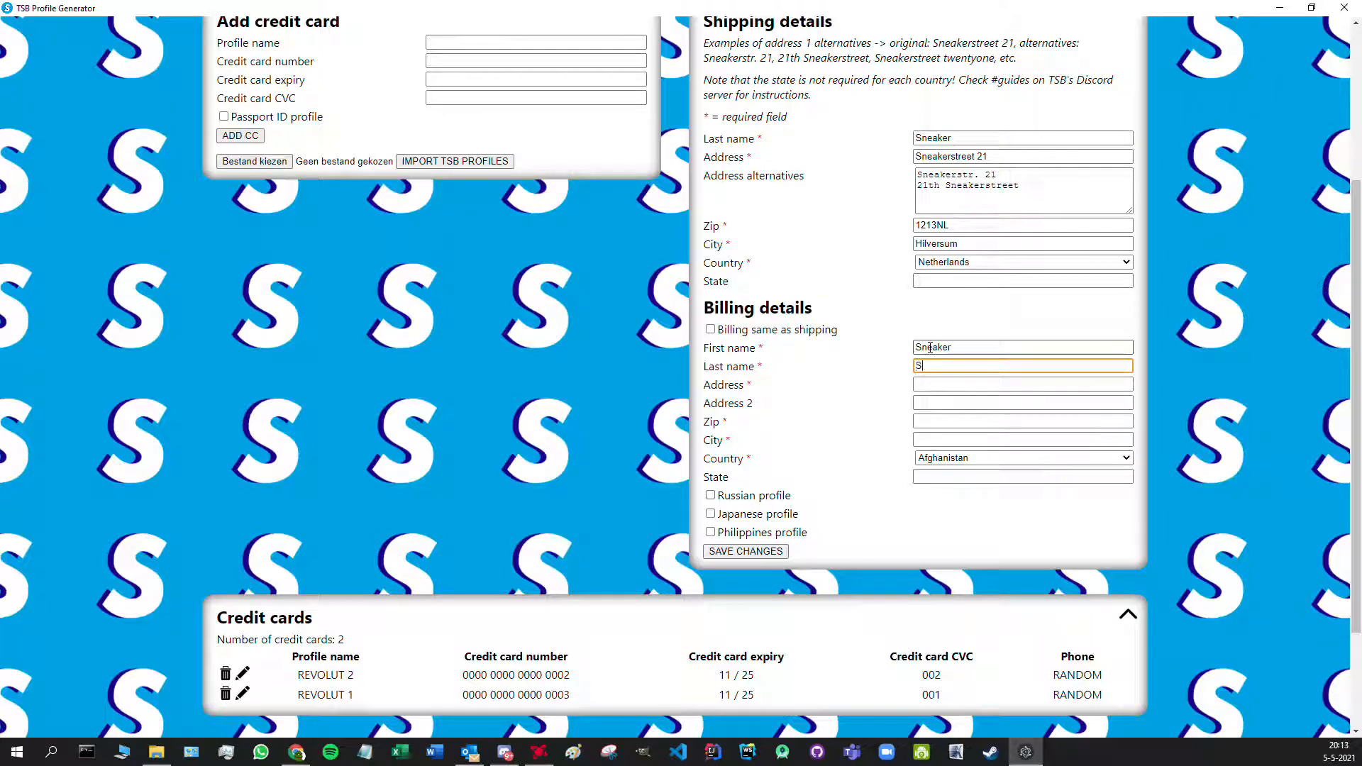
key("Tab")
type("S")
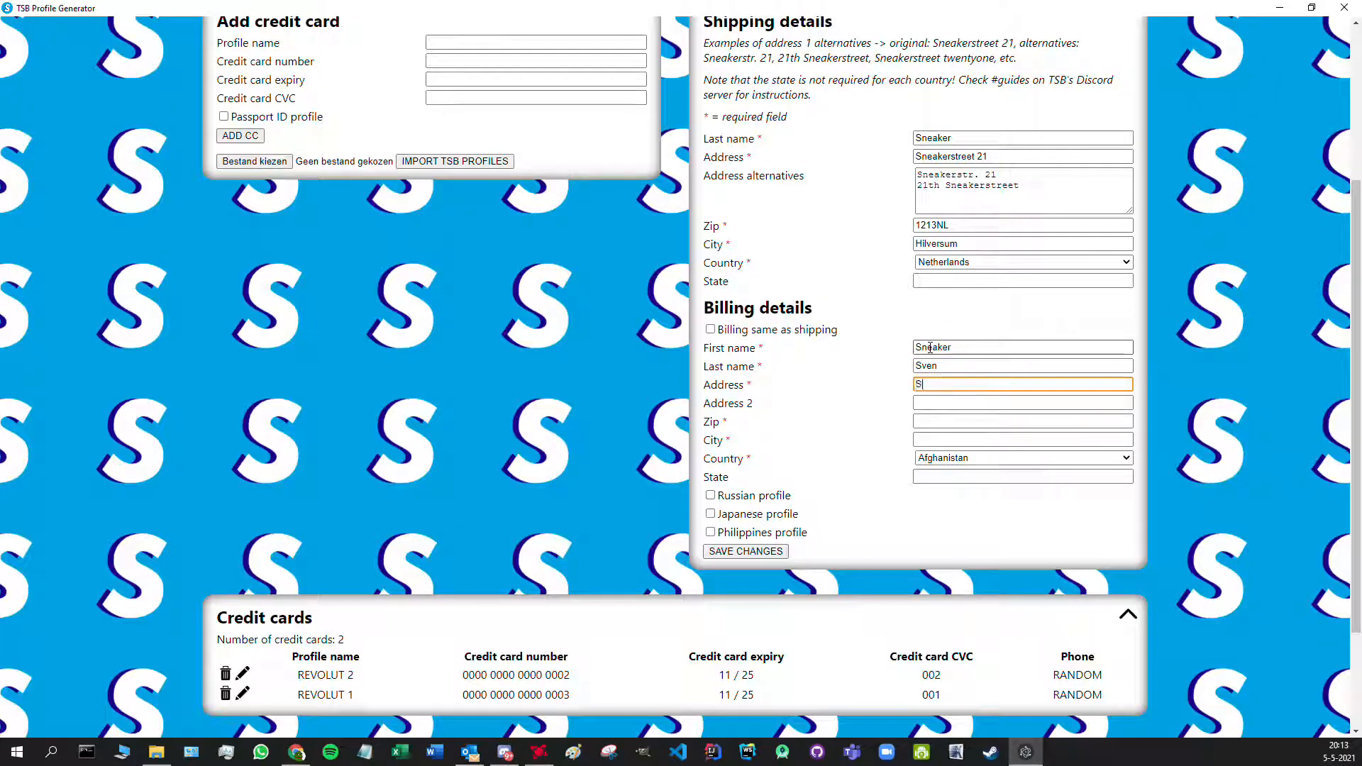
type("neakerstreet 21")
key("Tab")
key("Tab")
type("1213")
key("Tab")
type("Hilver")
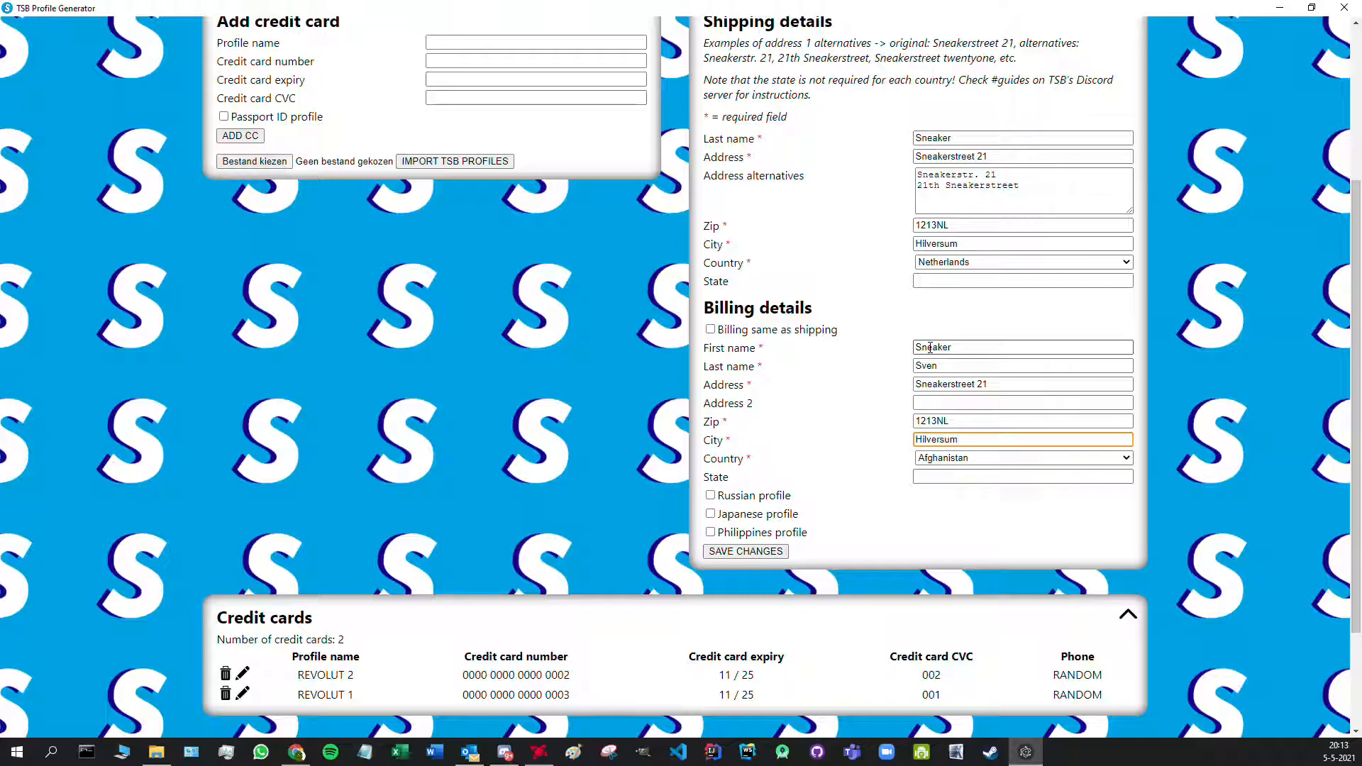
- Set the billing country to Netherlands and save the address
left_click(1067, 459)
left_click_drag(1127, 482, 1125, 635)
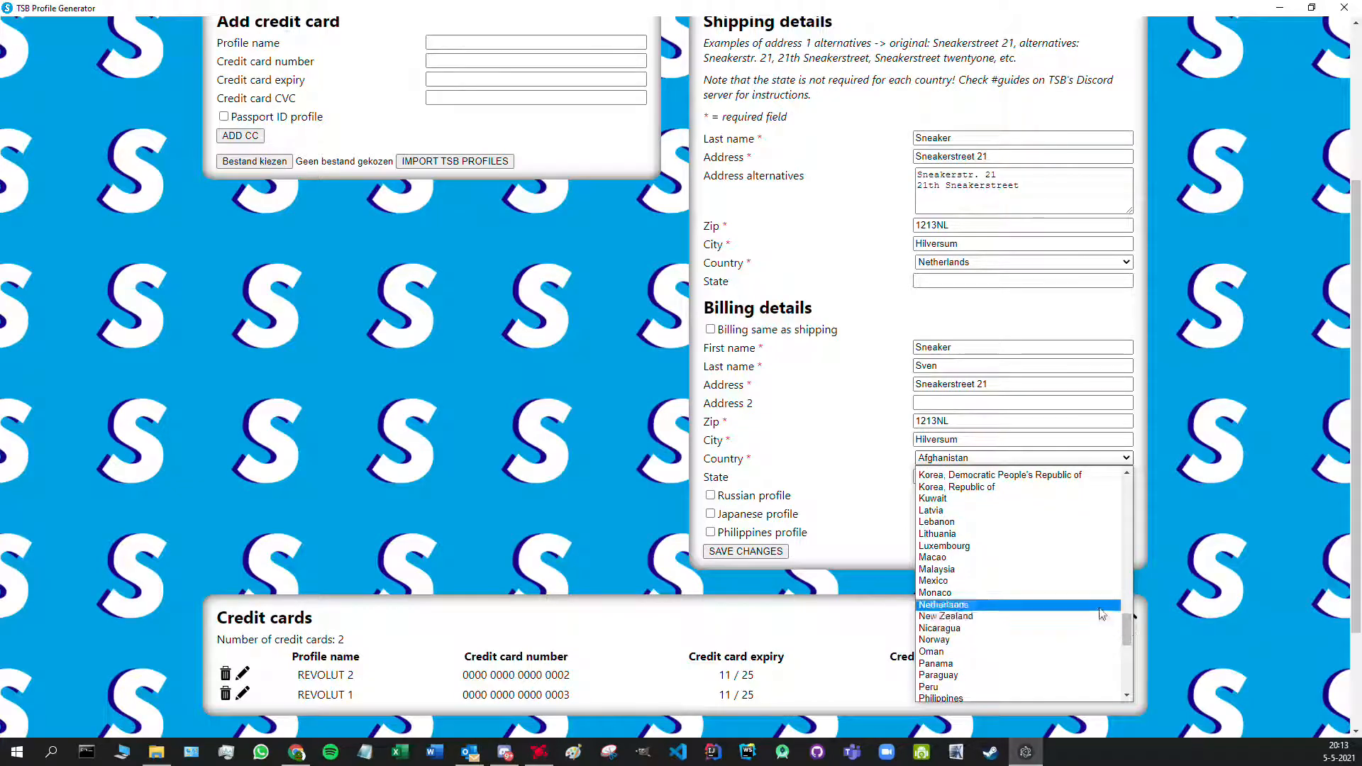
left_click(1102, 614)
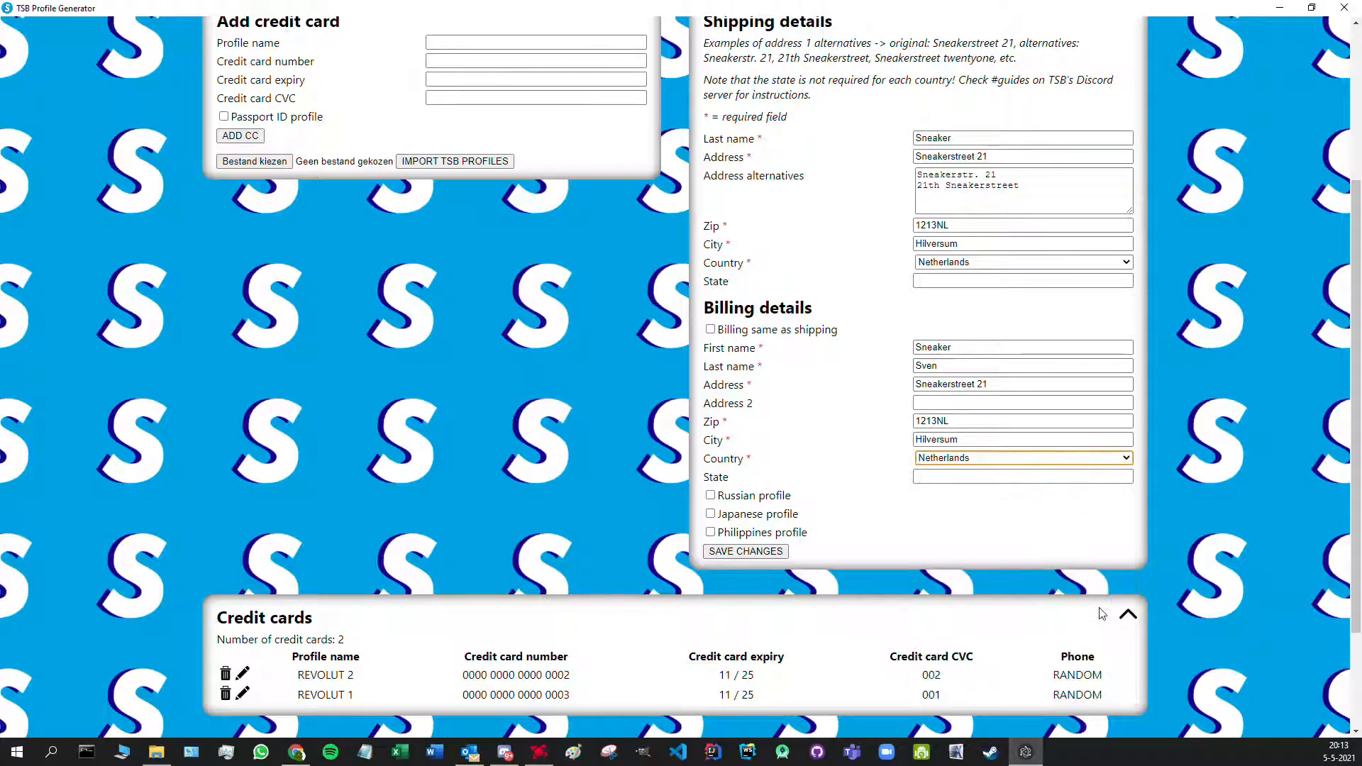
left_click(764, 558)
scroll(745, 547, "down", 3)
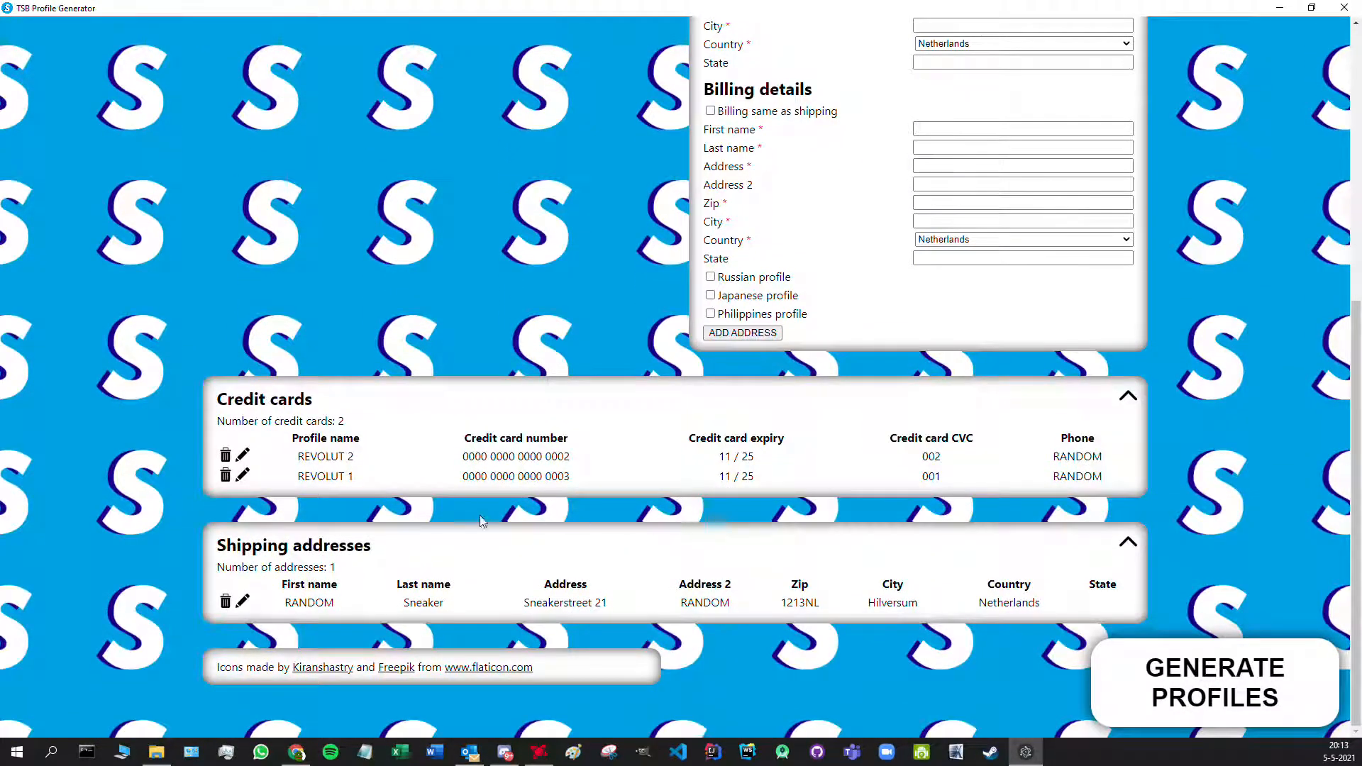
- Delete the REVOLUT 2 and REVOLUT 1 credit cards from the Credit cards table
scroll(207, 423, "up", 7)
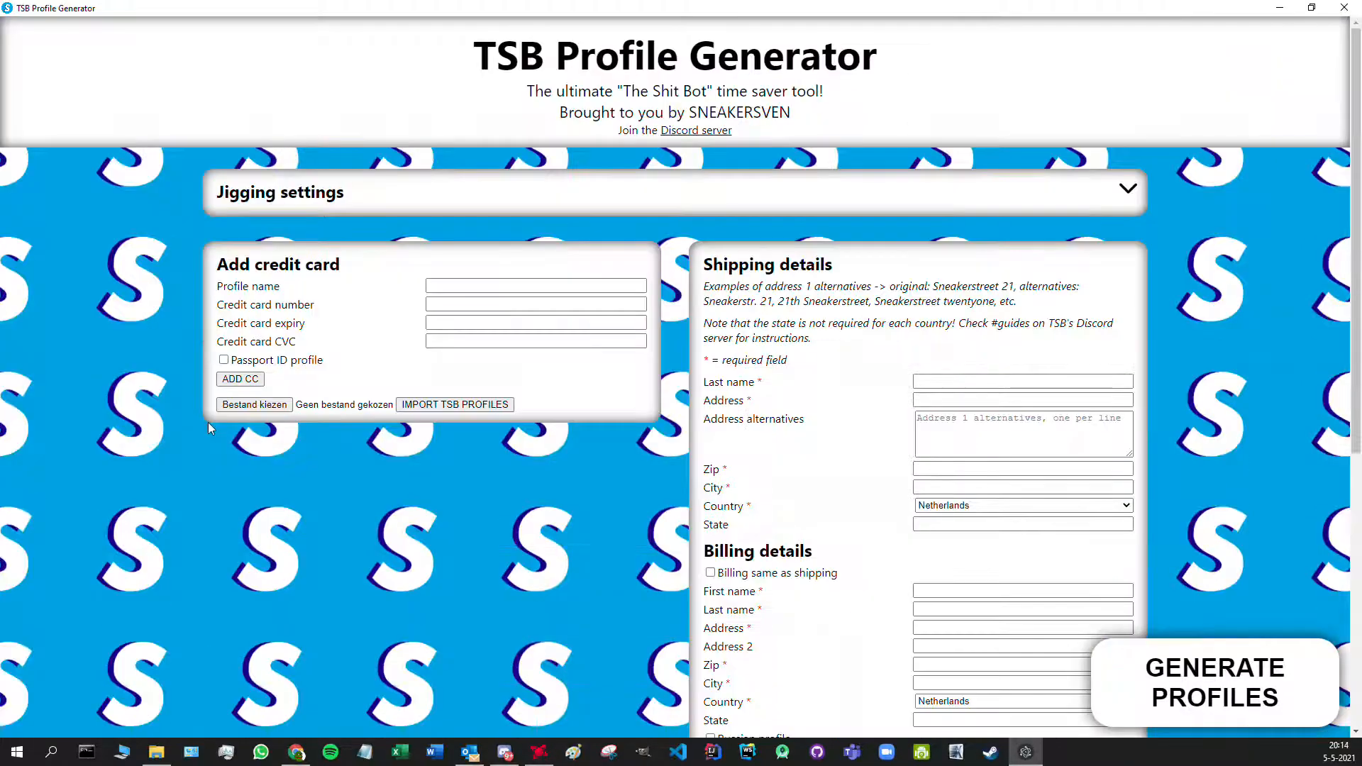
scroll(207, 423, "down", 4)
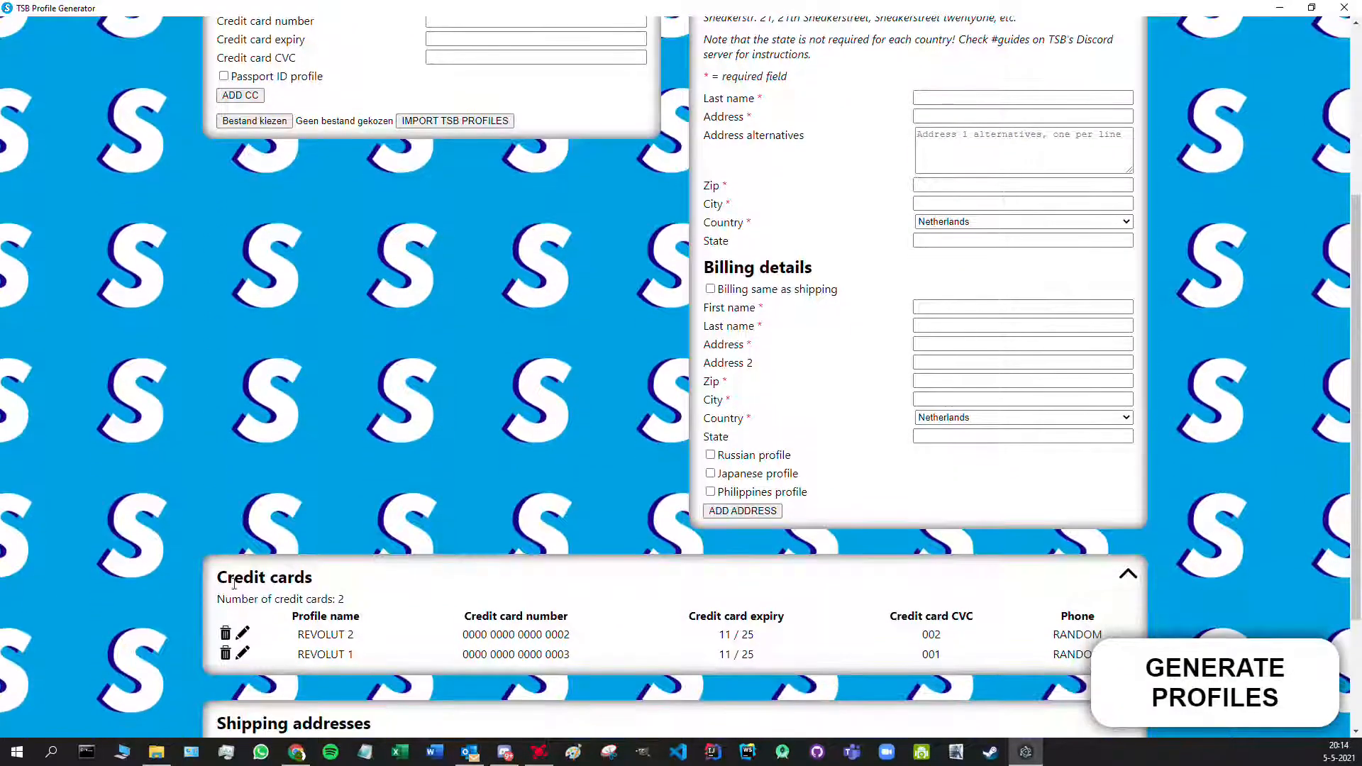
left_click(226, 633)
left_click(226, 635)
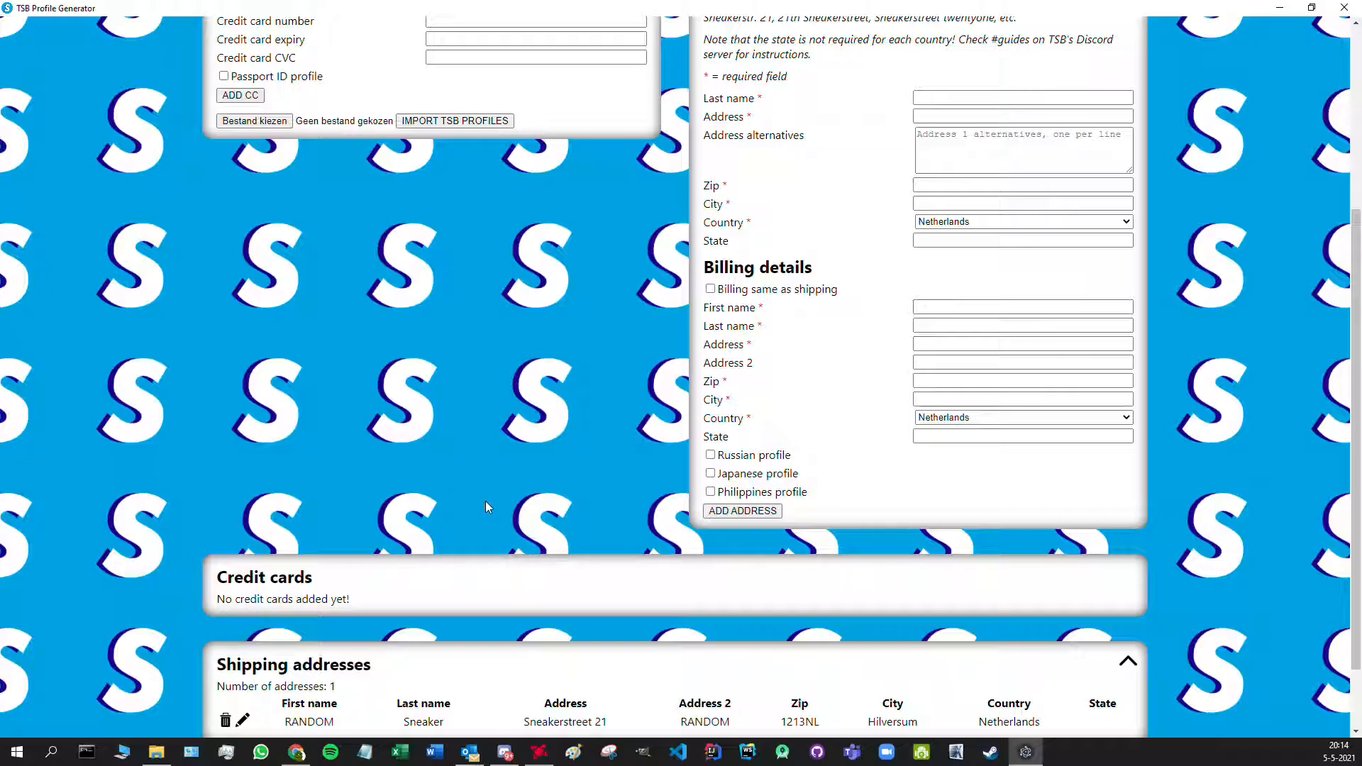
scroll(485, 500, "up", 4)
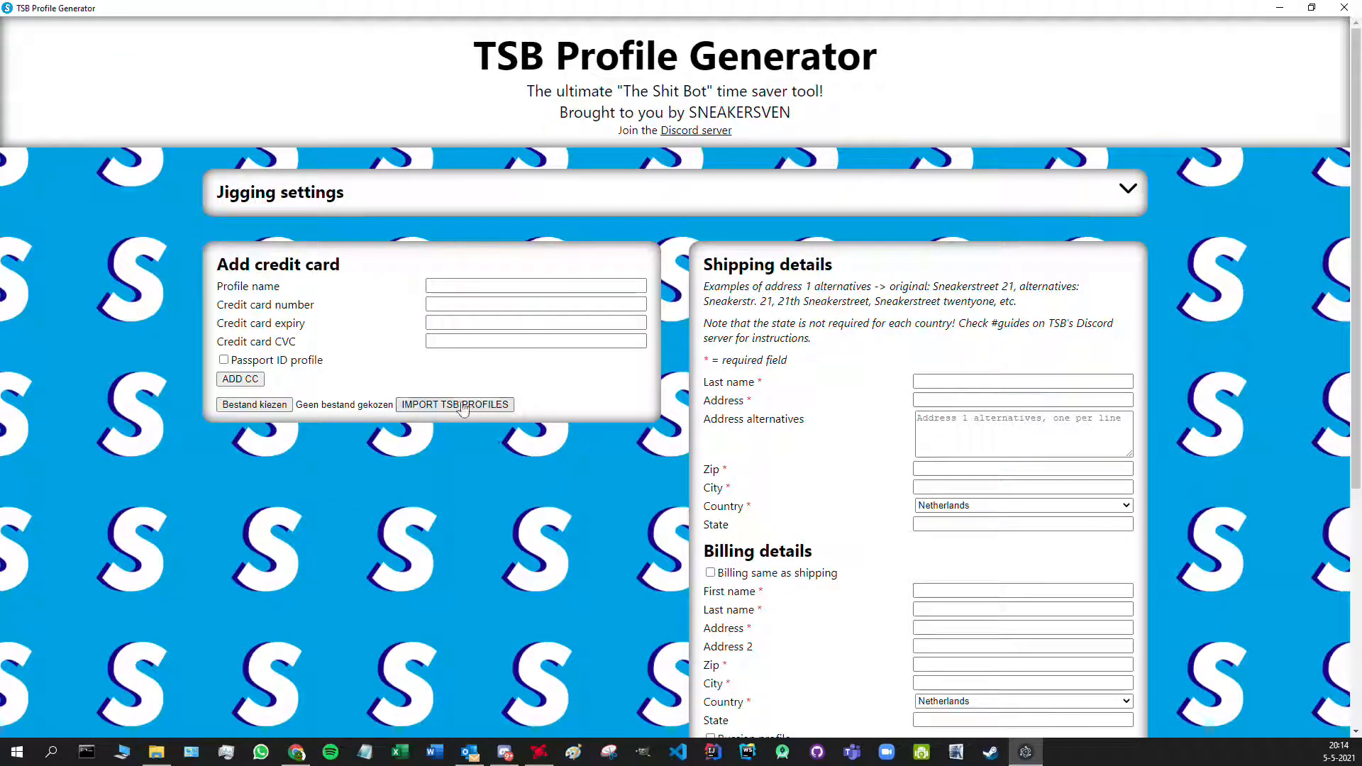
- Pick the profiles 4-20 json file from Downloads and import its cards as TSB profiles
left_click(284, 404)
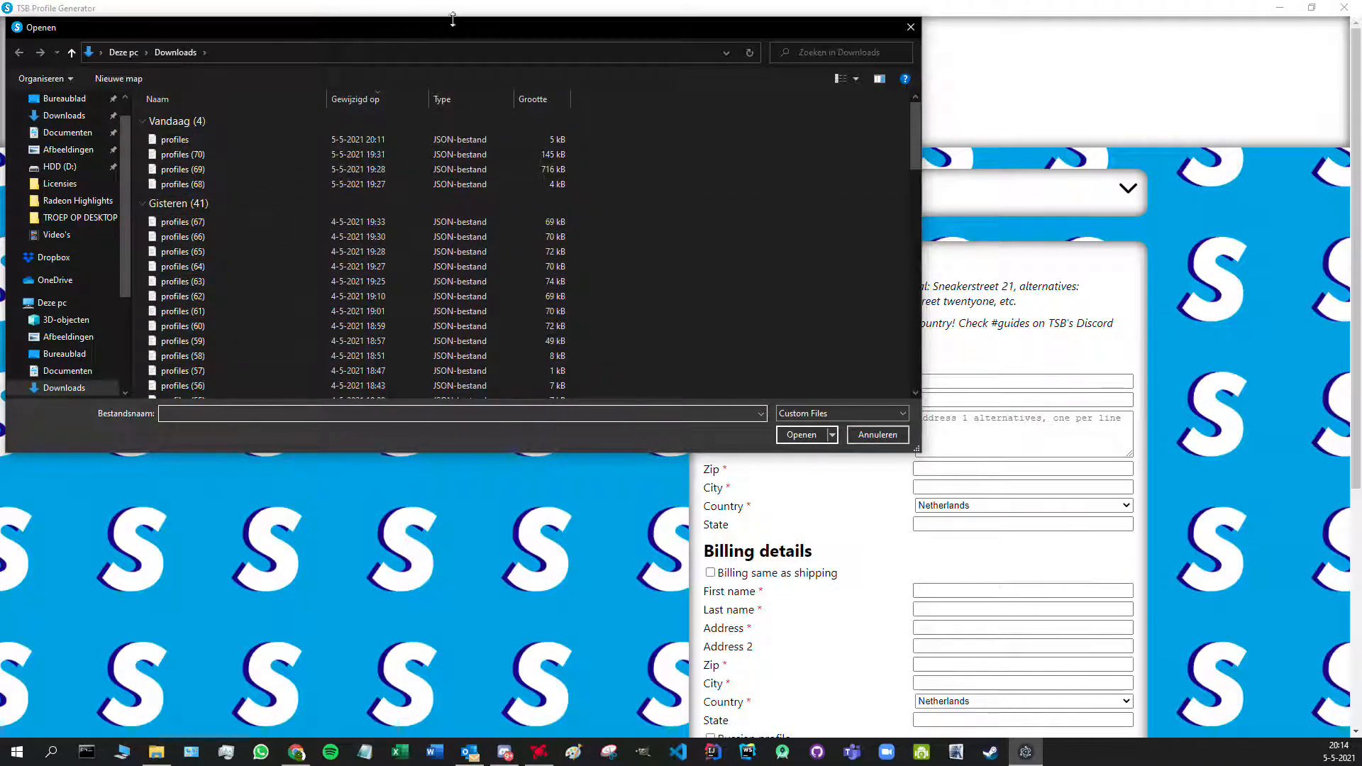
left_click_drag(238, 25, 0, 114)
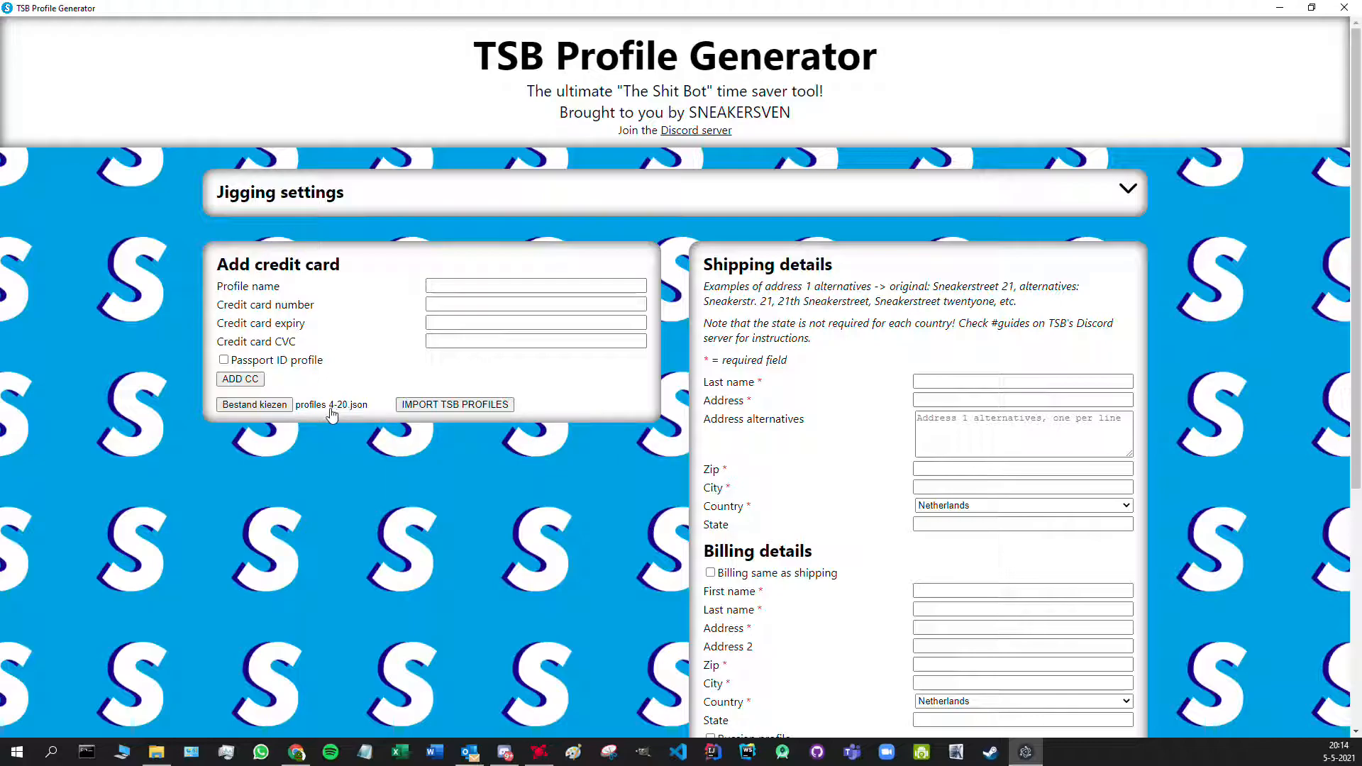
left_click(509, 410)
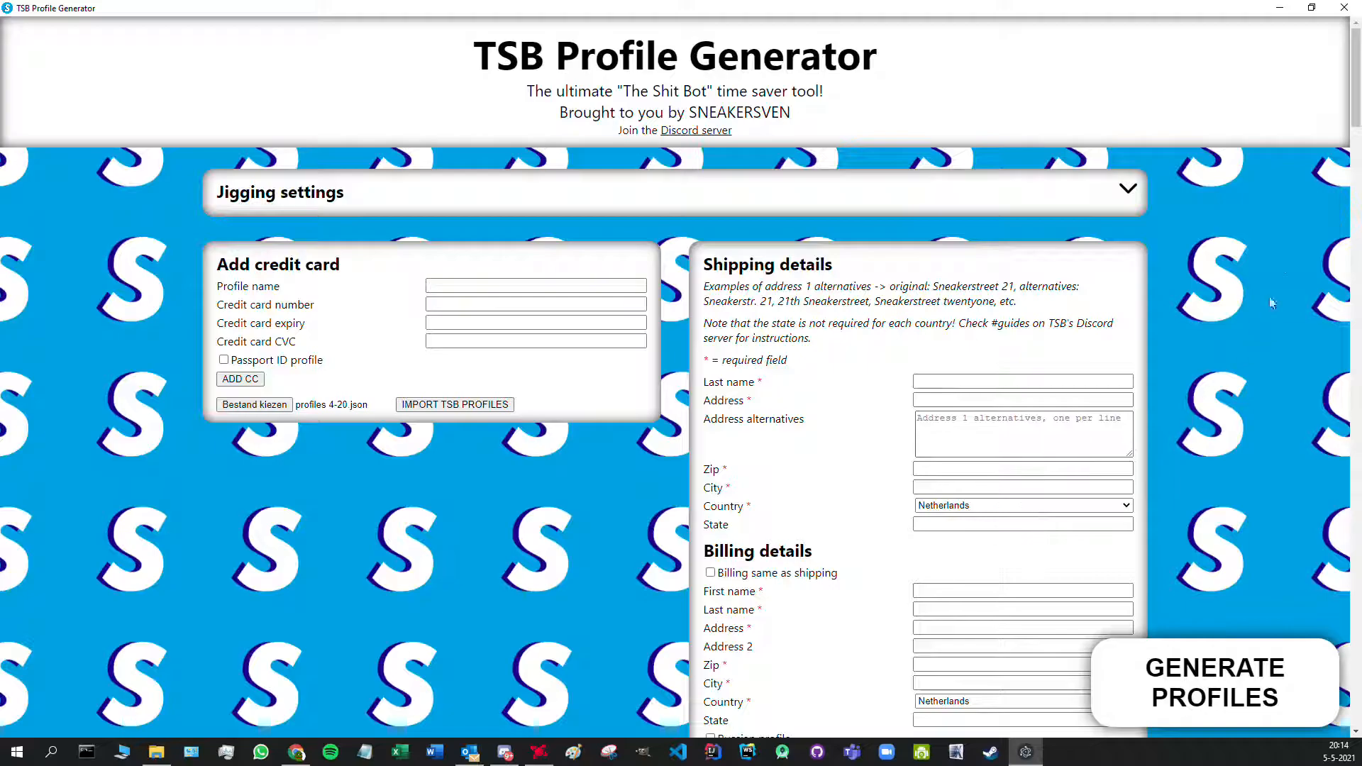
- Generate profiles from the 200 cards and save them over the existing profiles.json
left_click_drag(1357, 71, 1262, 142)
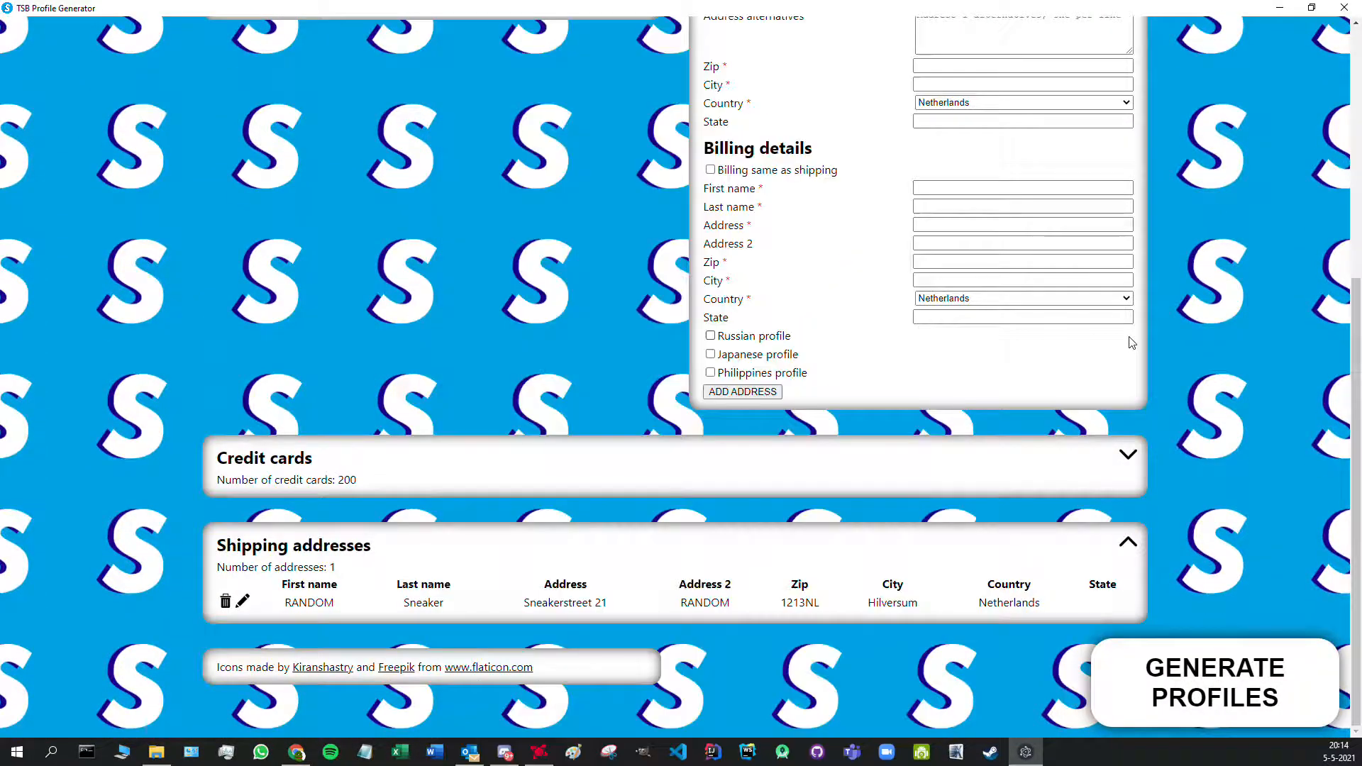
left_click_drag(1360, 388, 1352, 344)
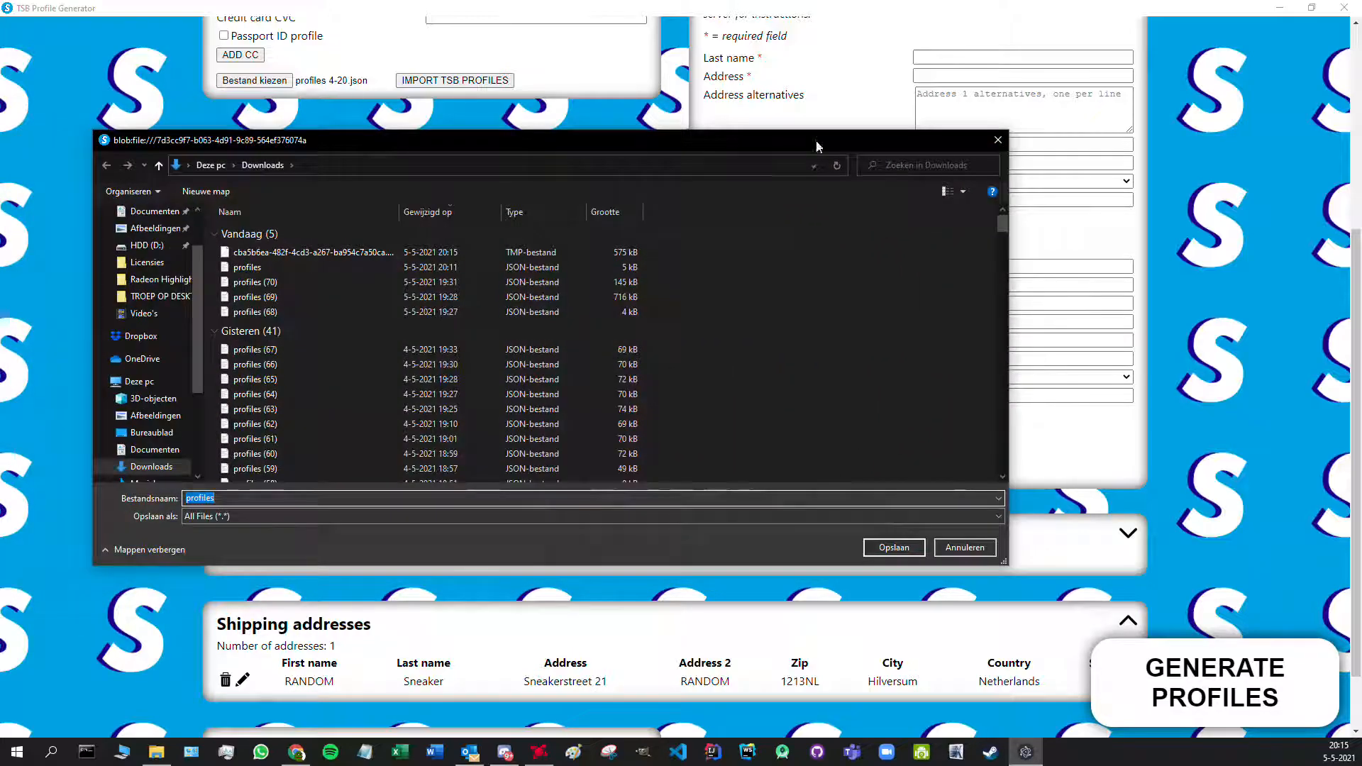
left_click(890, 547)
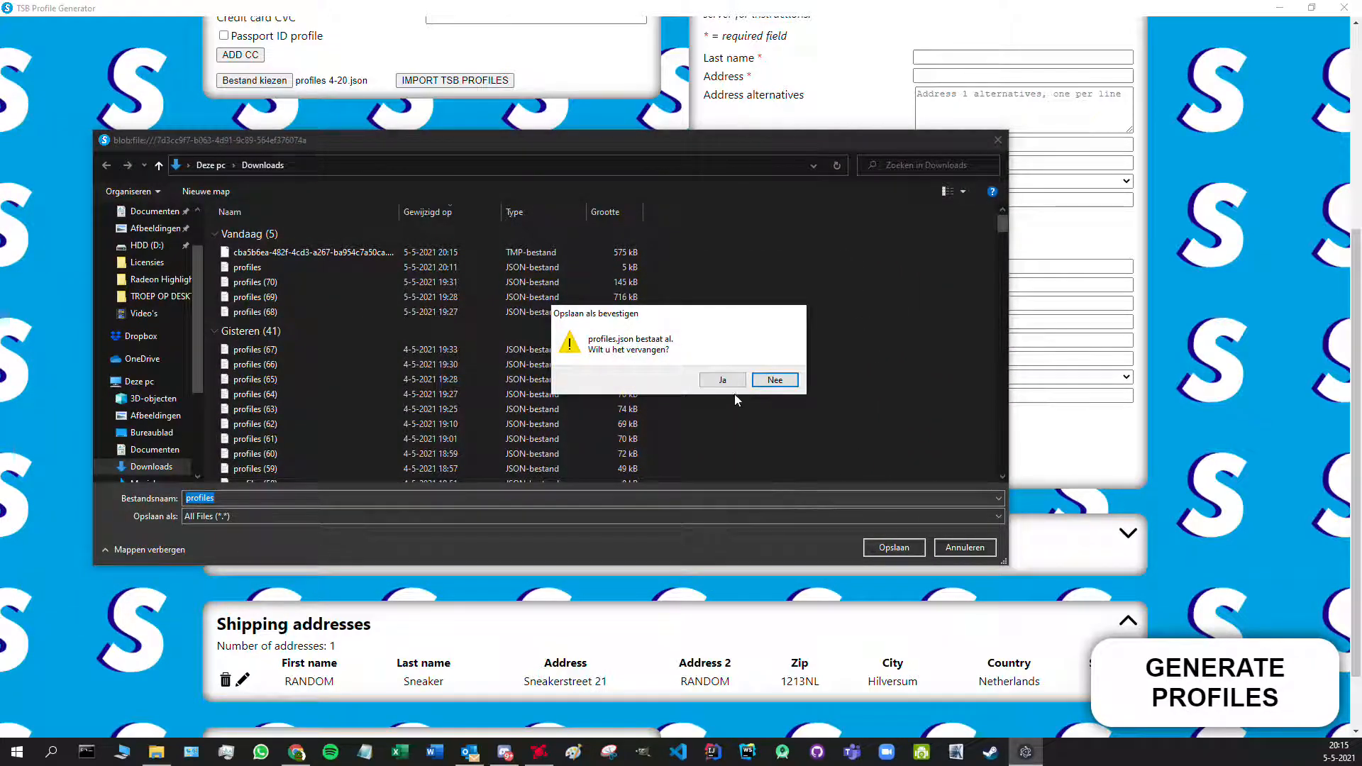
left_click(722, 380)
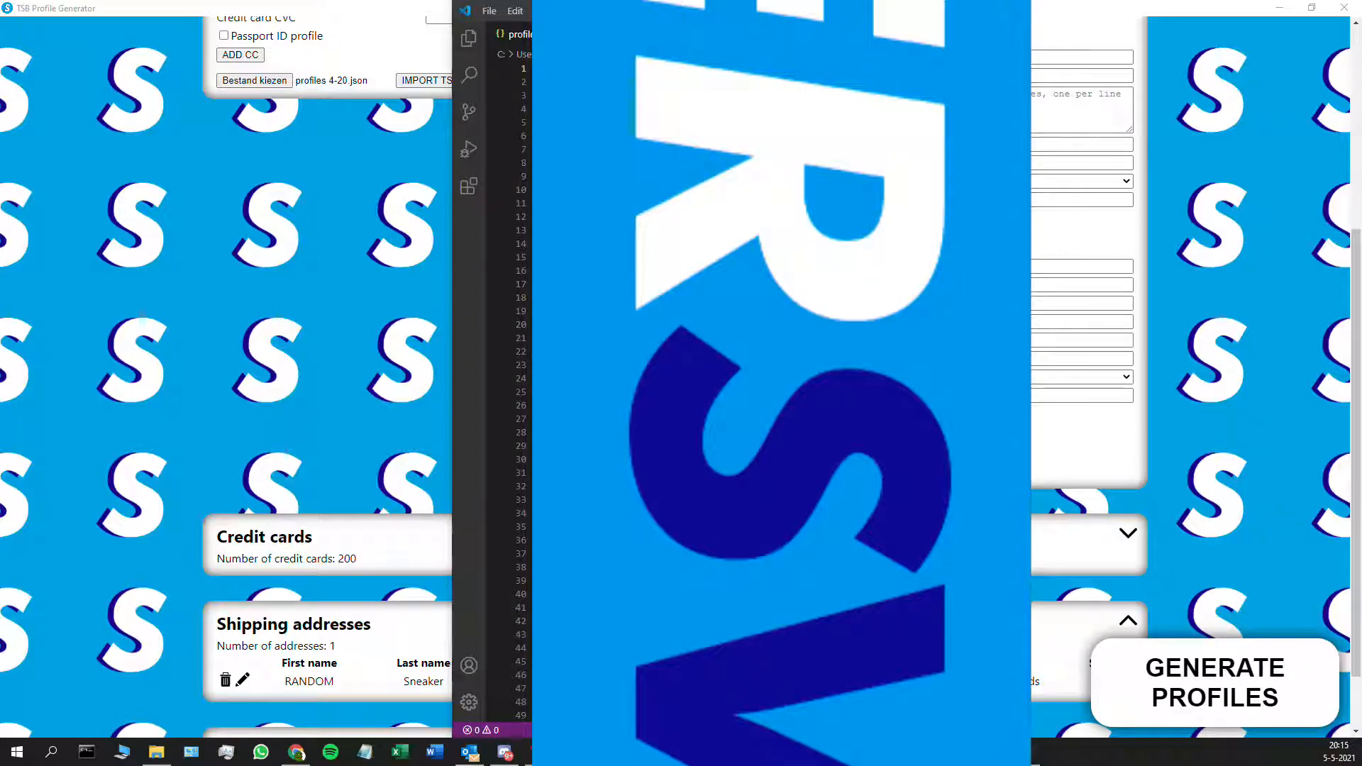
scroll(745, 383, "down", 20)
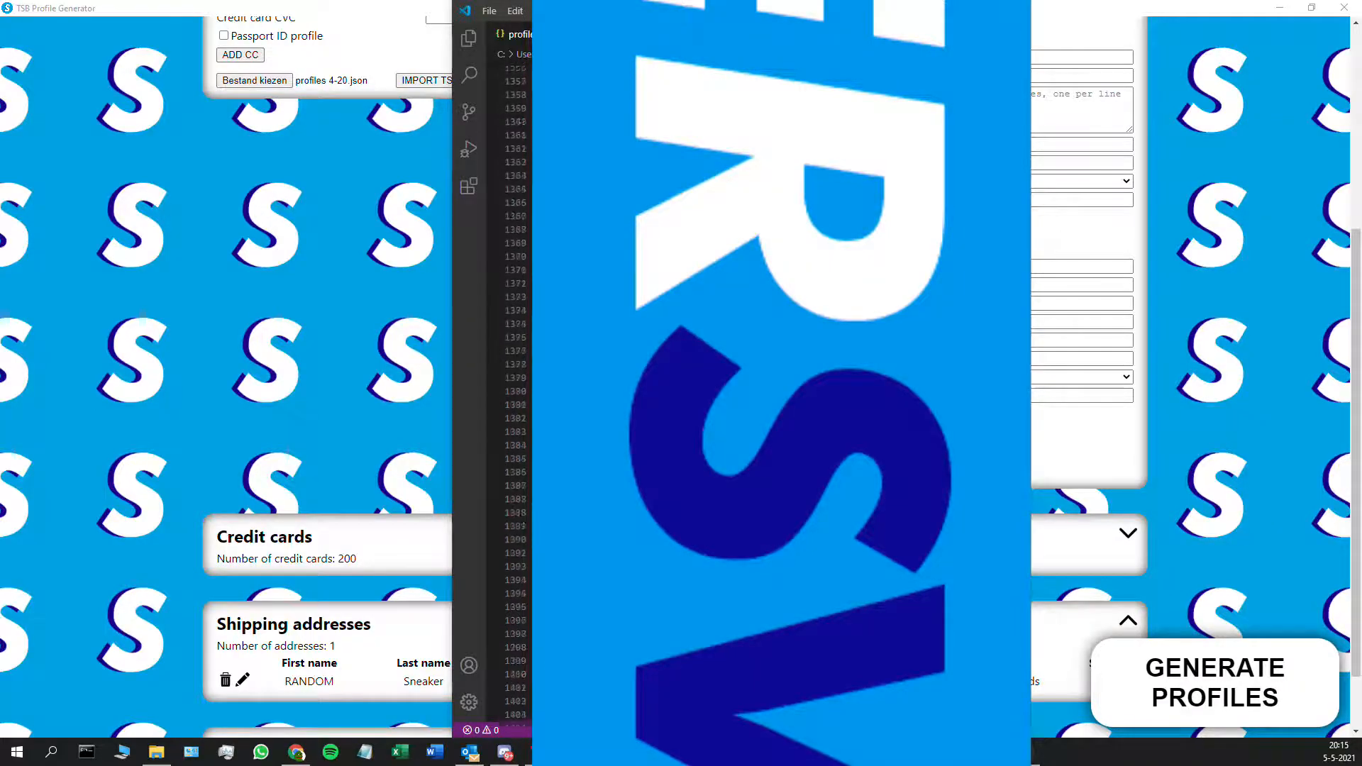
scroll(745, 384, "down", 20)
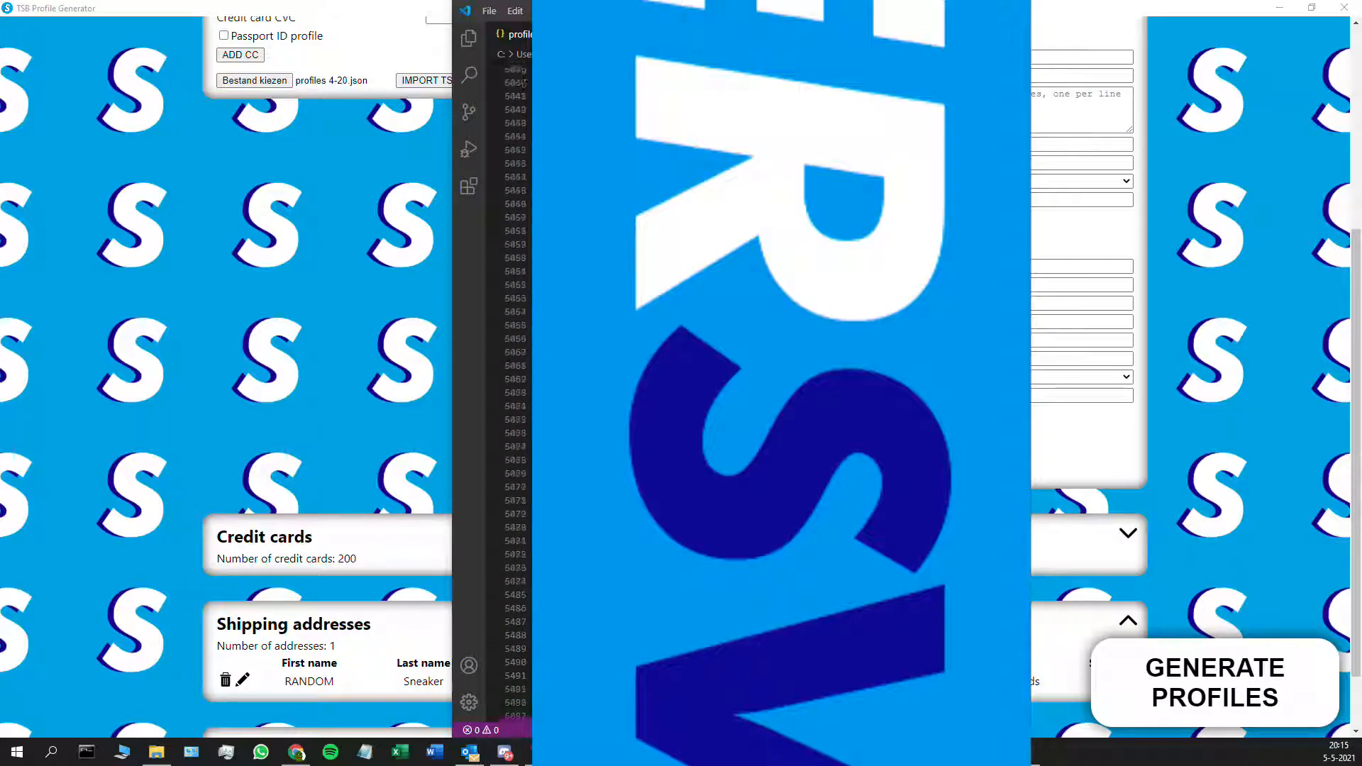
scroll(745, 383, "down", 20)
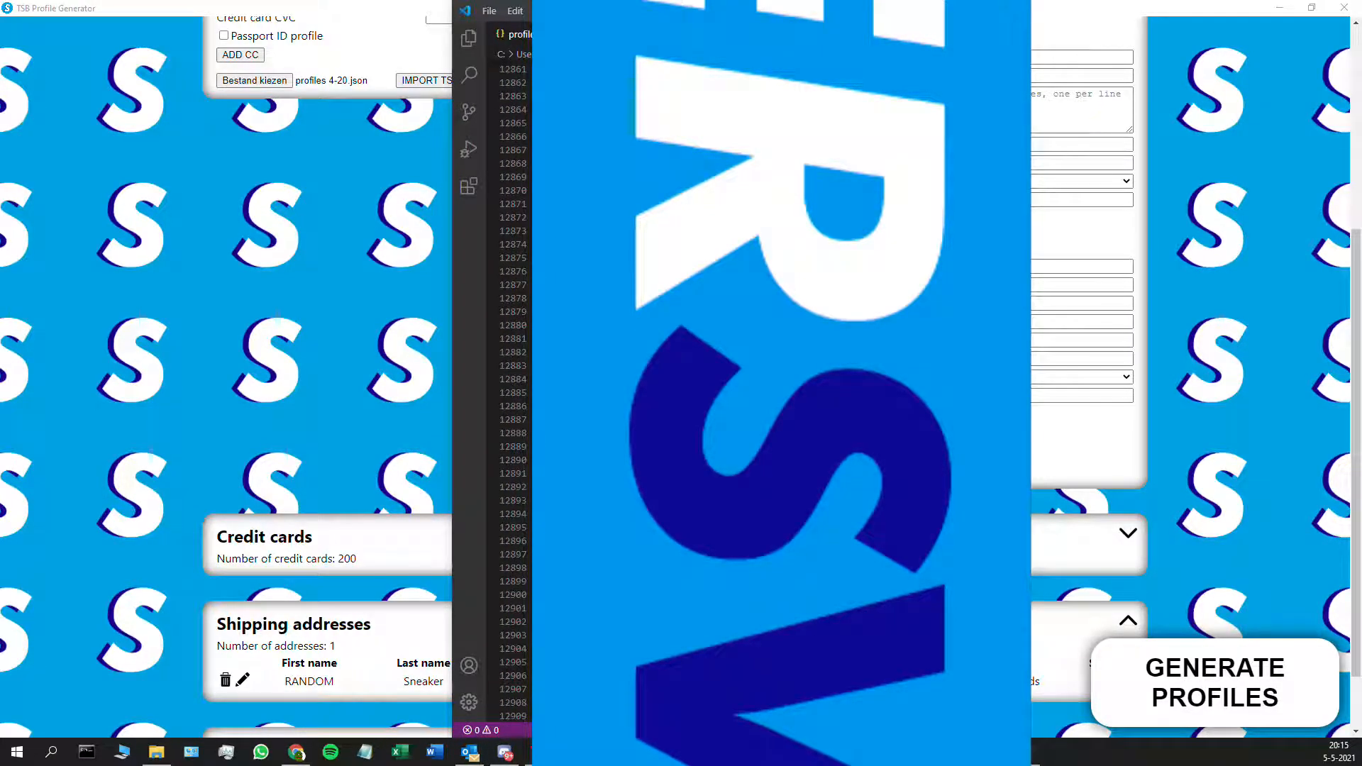
scroll(515, 393, "down", 20)
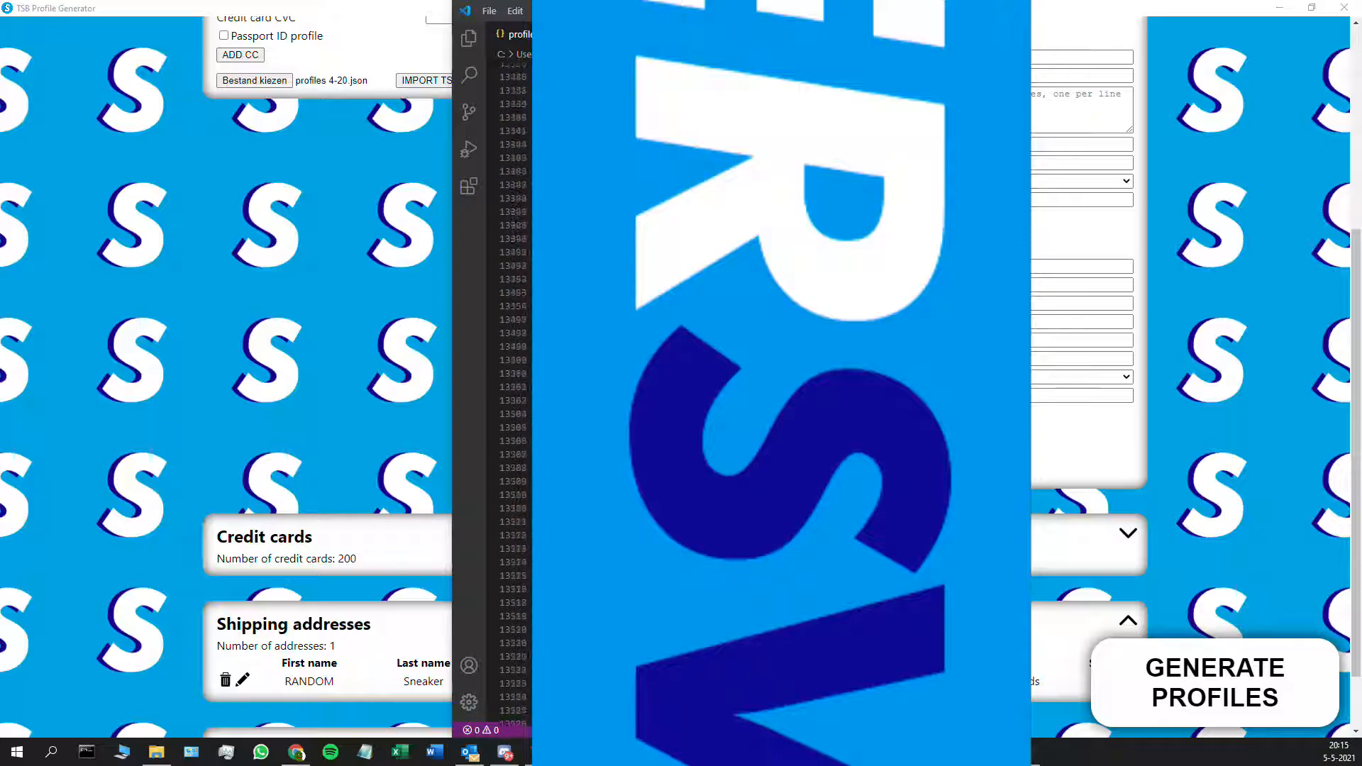
scroll(515, 392, "down", 20)
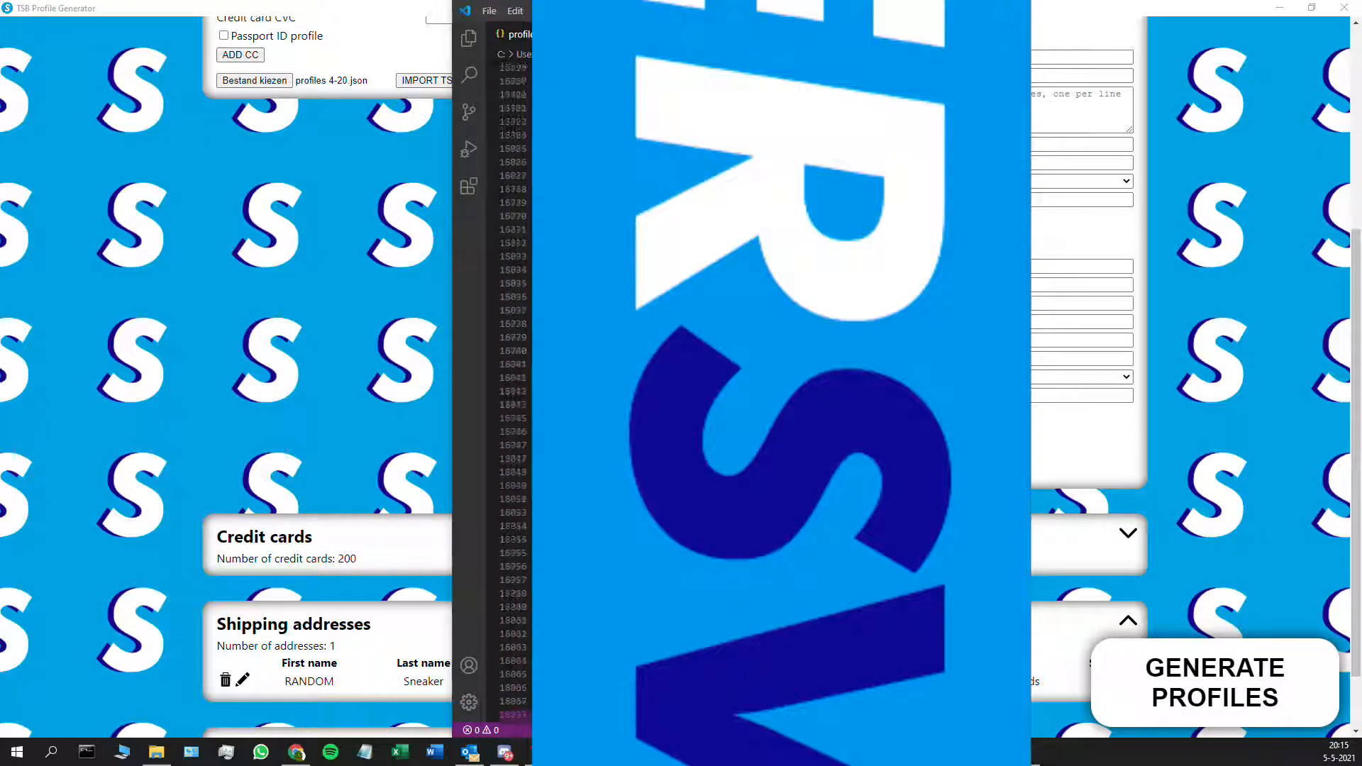
scroll(514, 284, "up", 10)
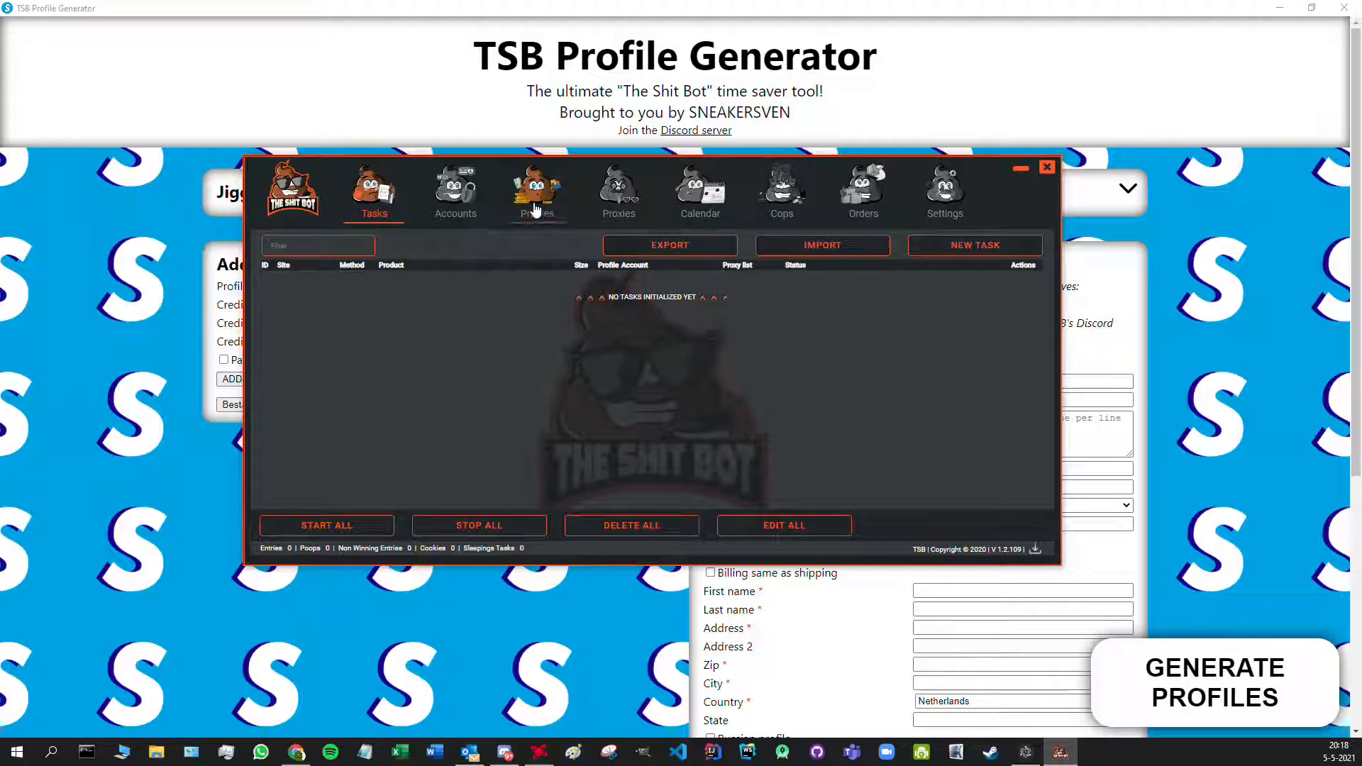
- Import profiles.json on the bot's Profiles page and scroll through the loaded profiles
left_click(535, 199)
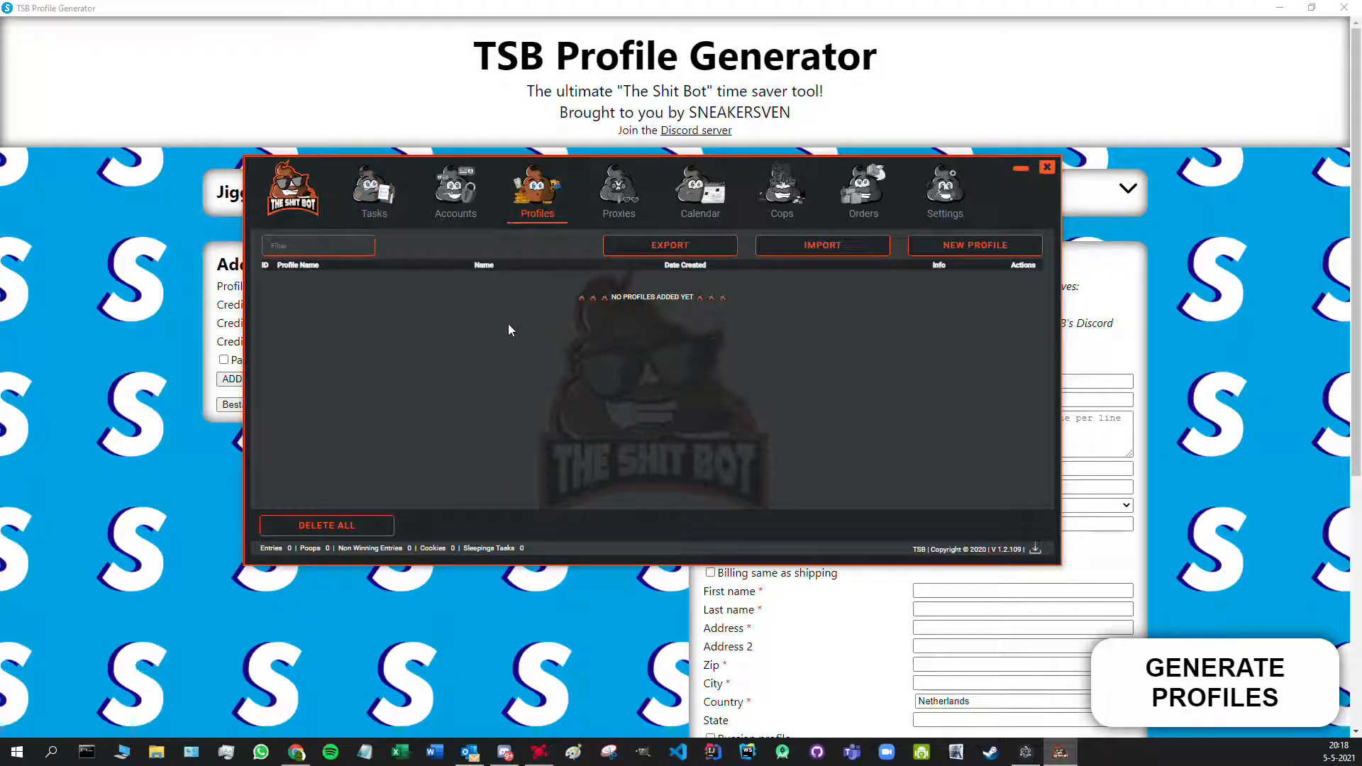
left_click(783, 251)
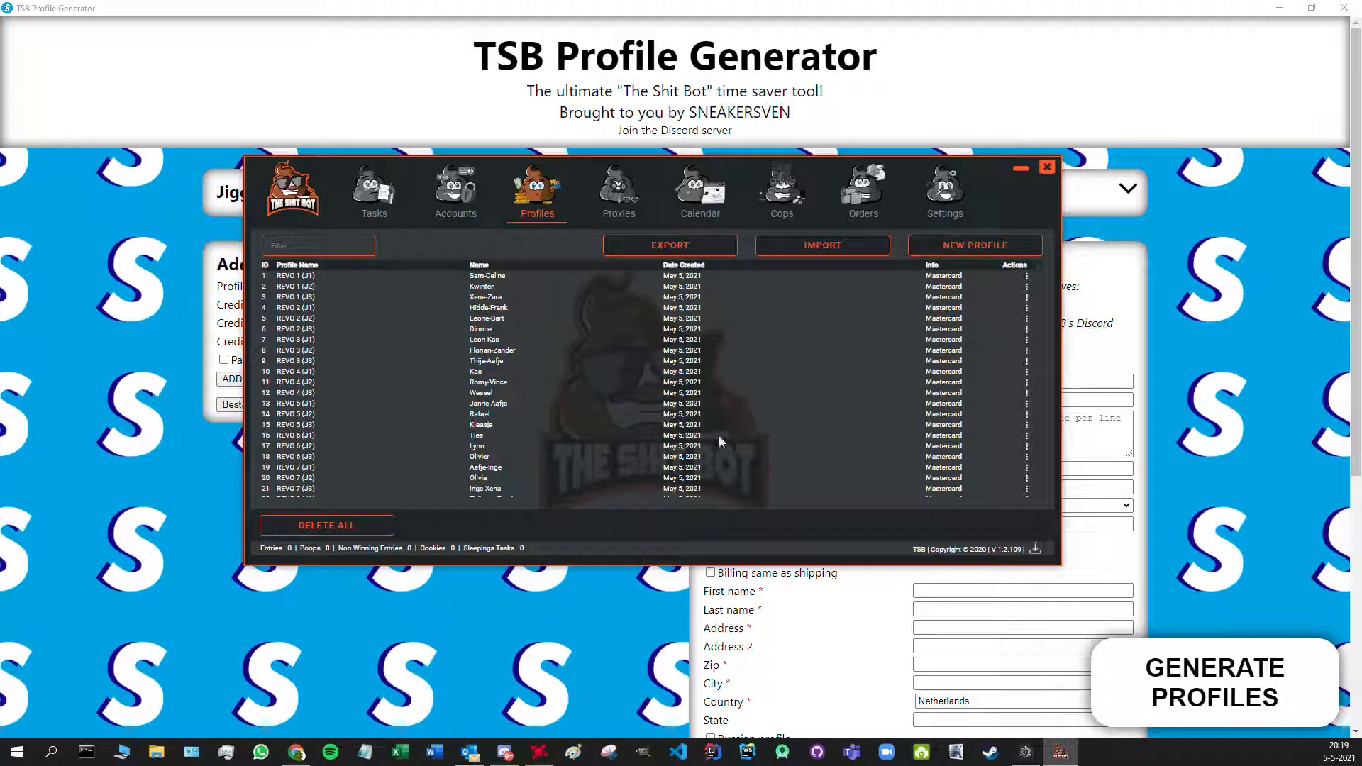
scroll(1040, 270, "down", 15)
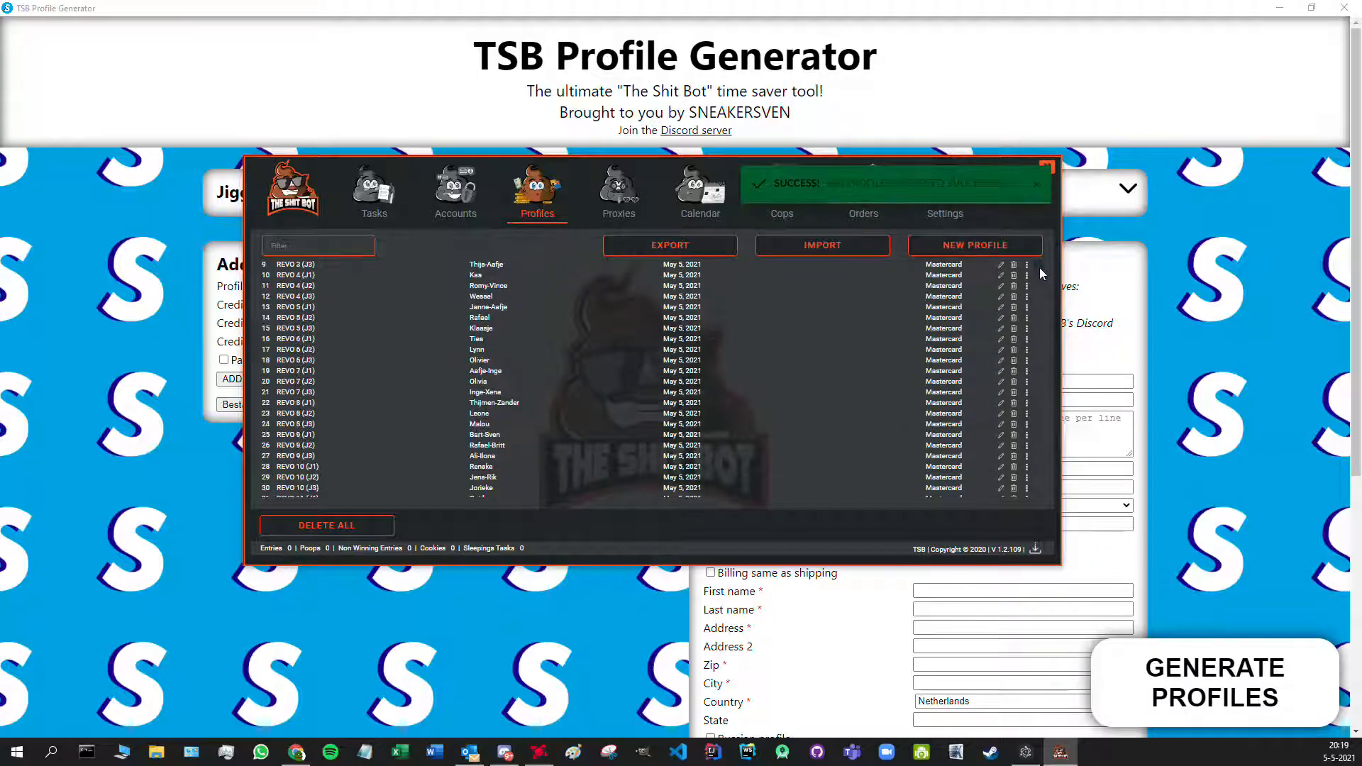
scroll(1043, 303, "down", 20)
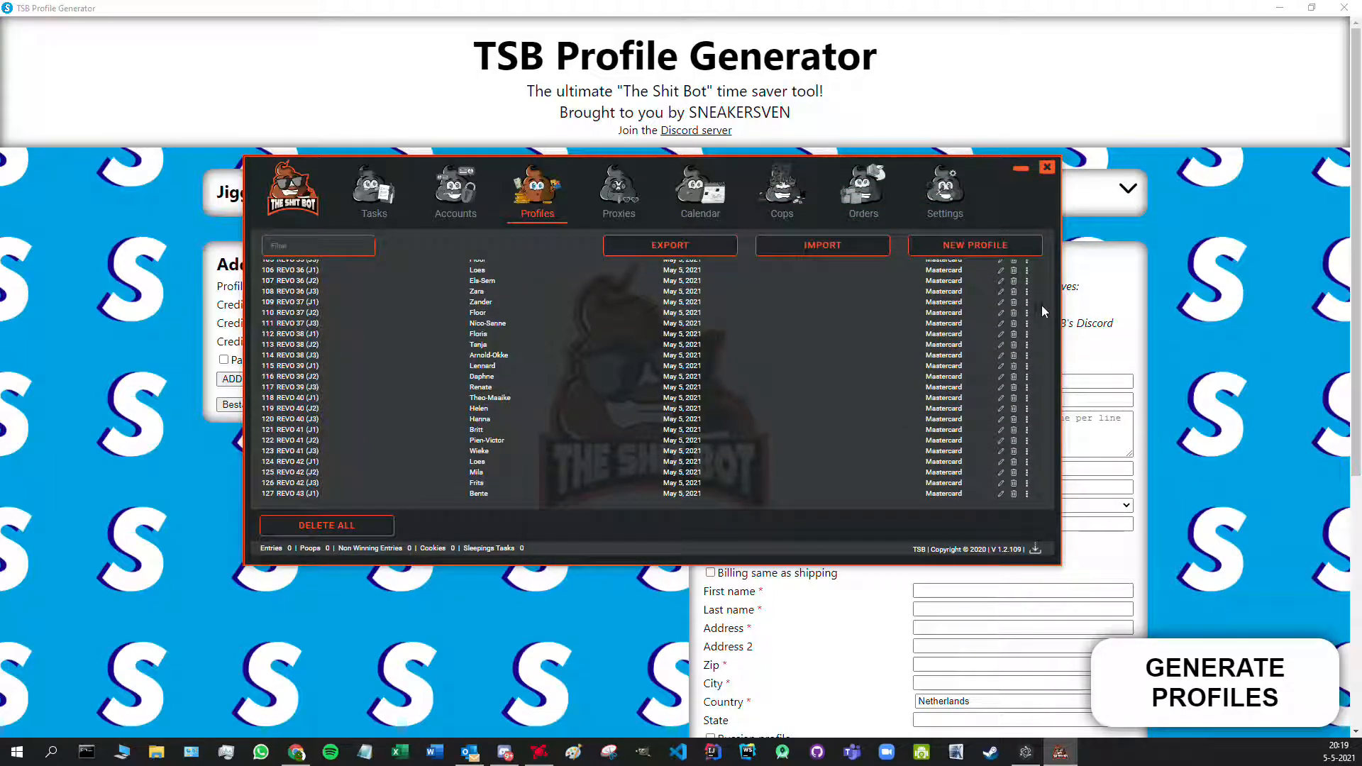
- Inspect the REVO 88 (J2) profile's details, close them unchanged, and minimize the bot
mouse_move(1041, 367)
left_mouse_down()
mouse_move(1041, 500)
mouse_move(1035, 369)
left_mouse_up()
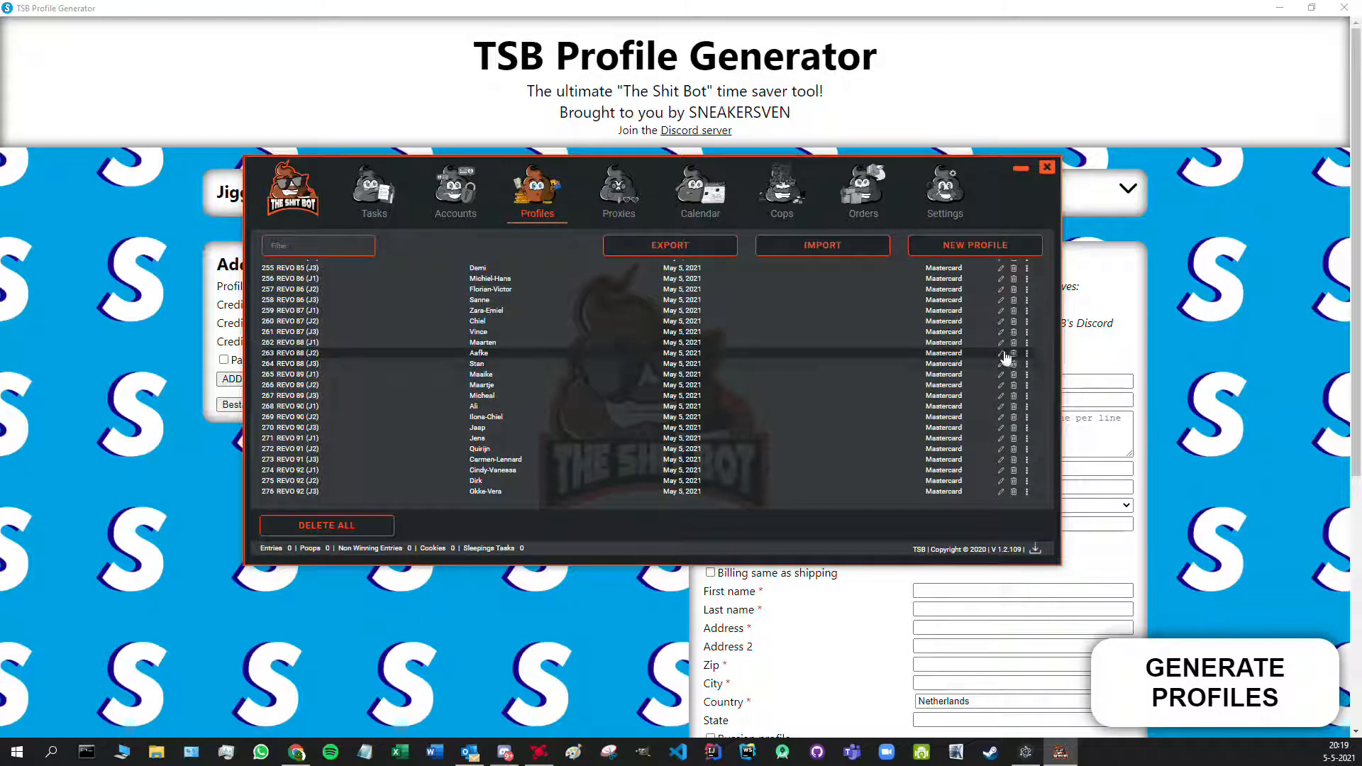
left_click(1001, 353)
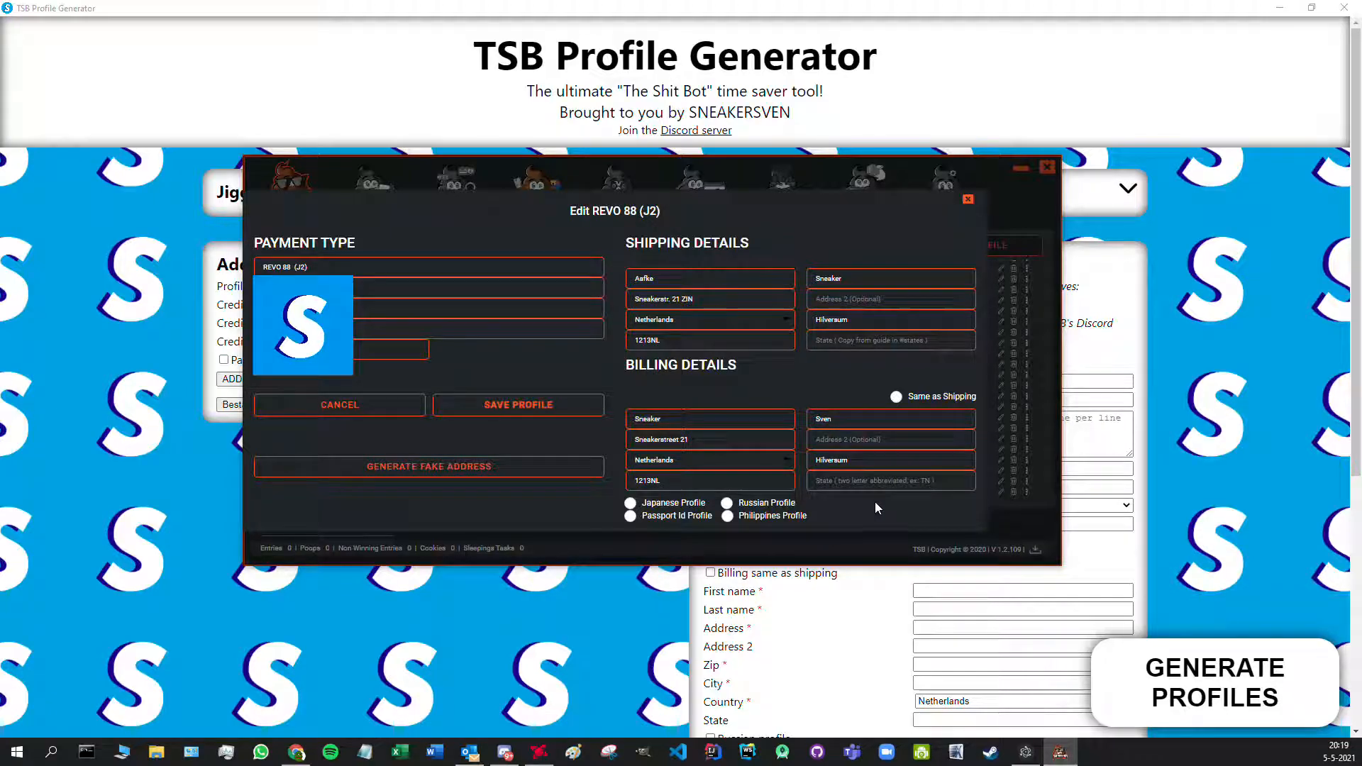
left_click(968, 199)
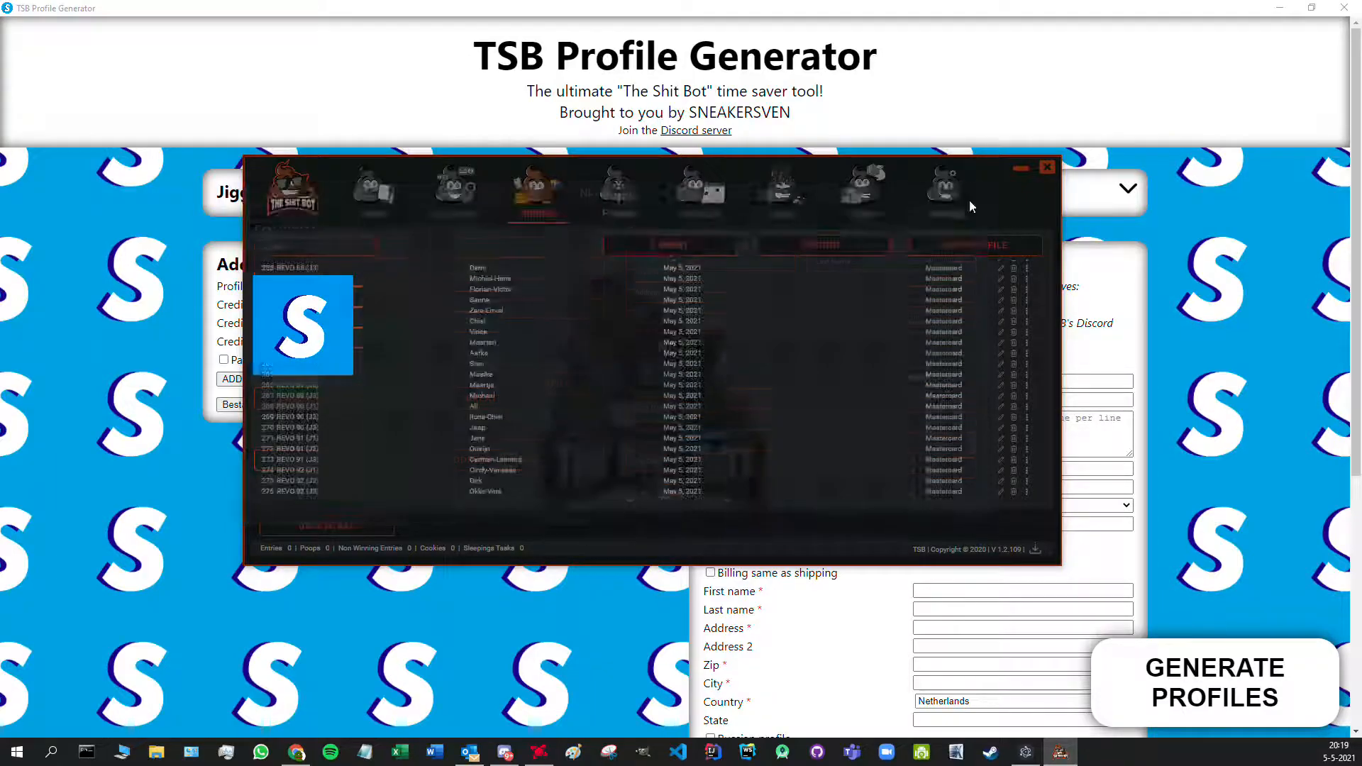
scroll(1043, 373, "down", 20)
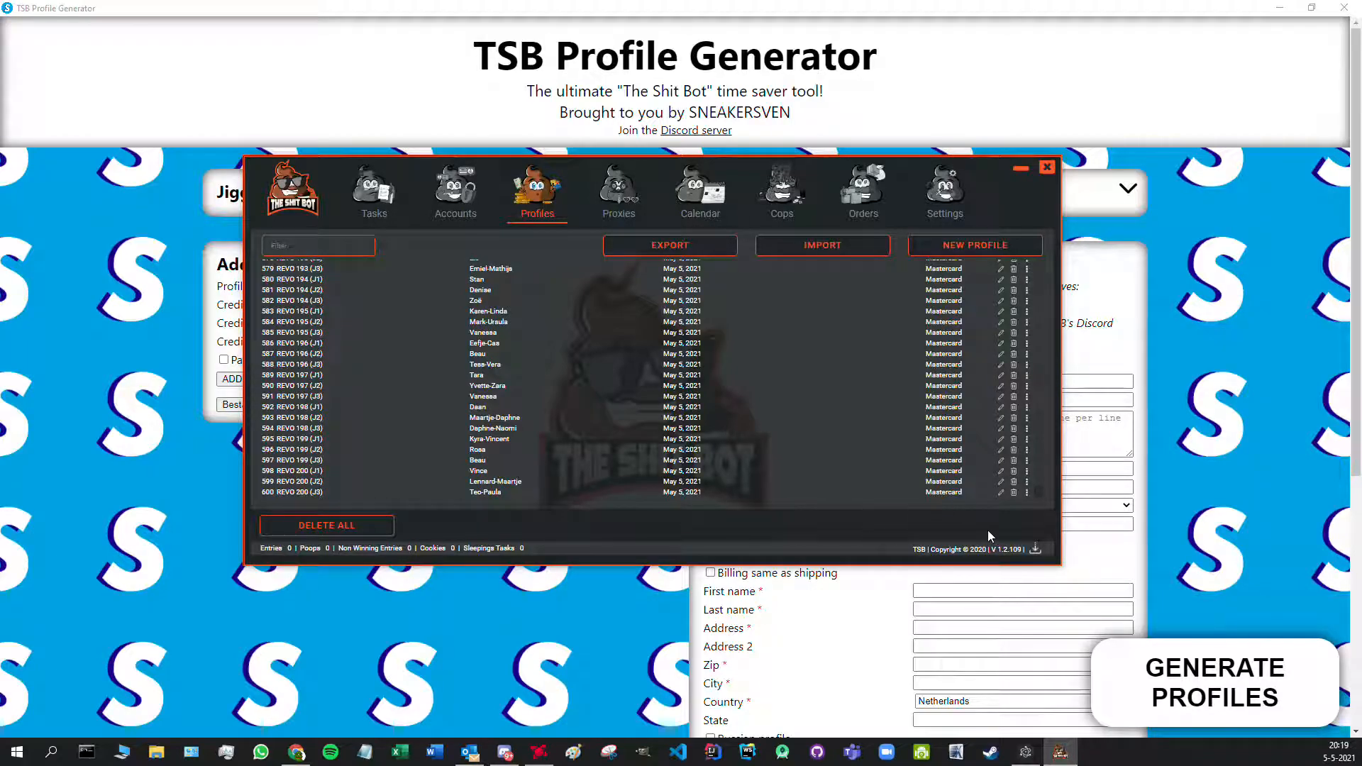
left_click(1021, 171)
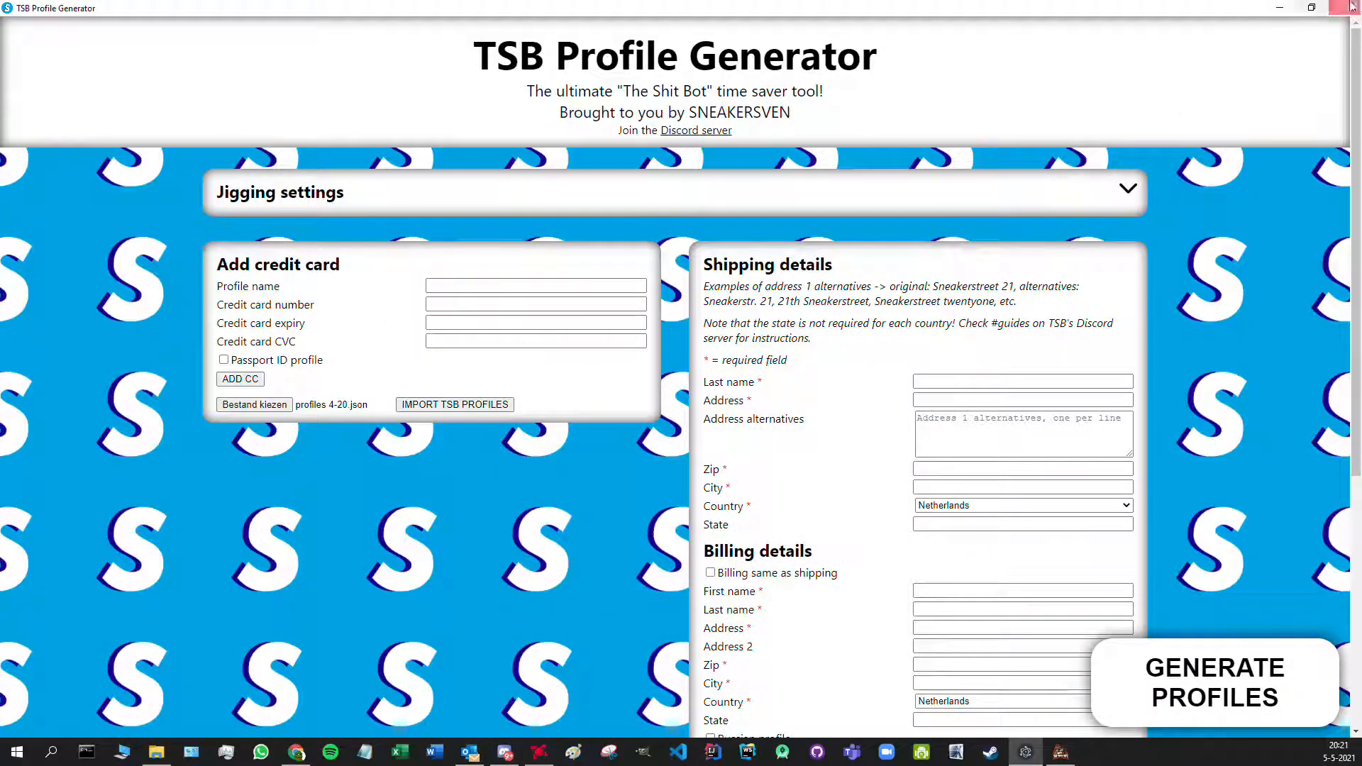
- Close the profile generator and place its shortcut on the desktop
left_click(1355, 9)
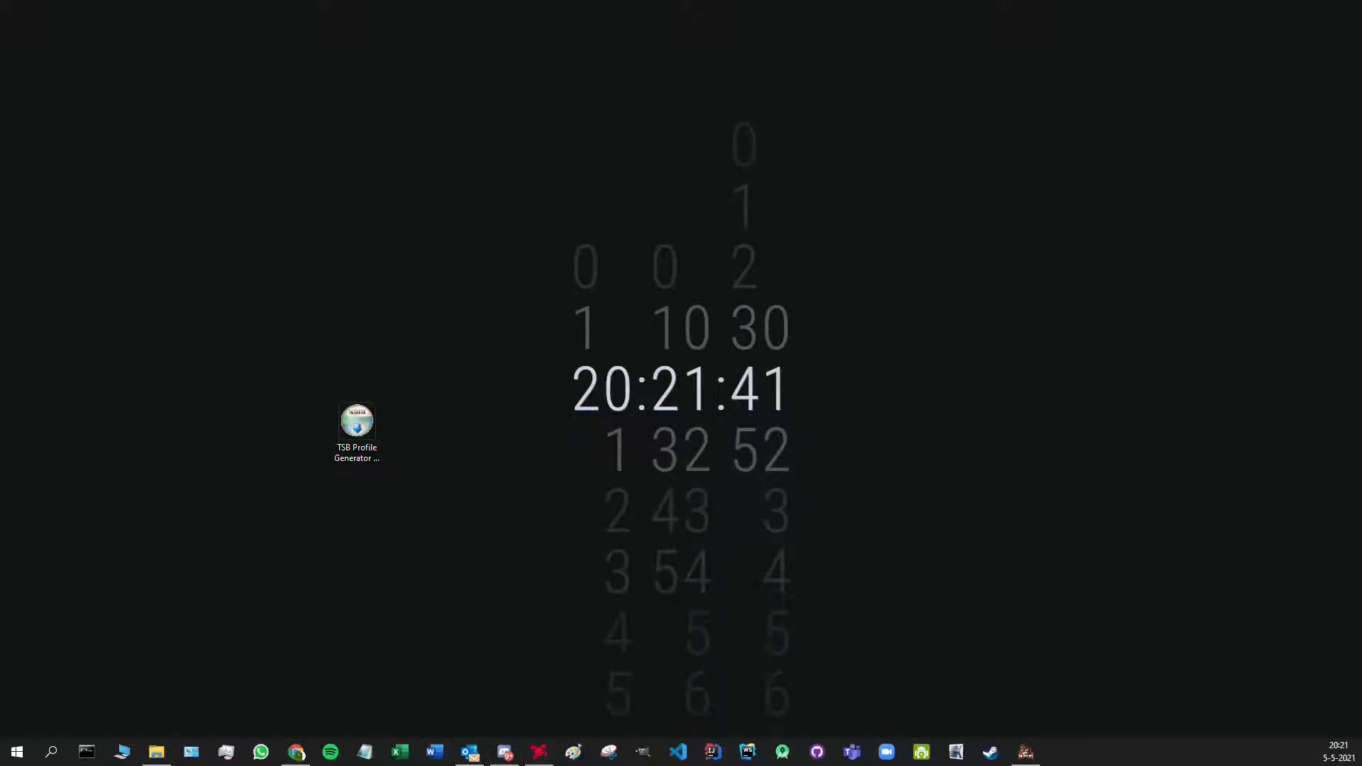
left_click_drag(0, 259, 373, 313)
left_click_drag(357, 425, 0, 393)
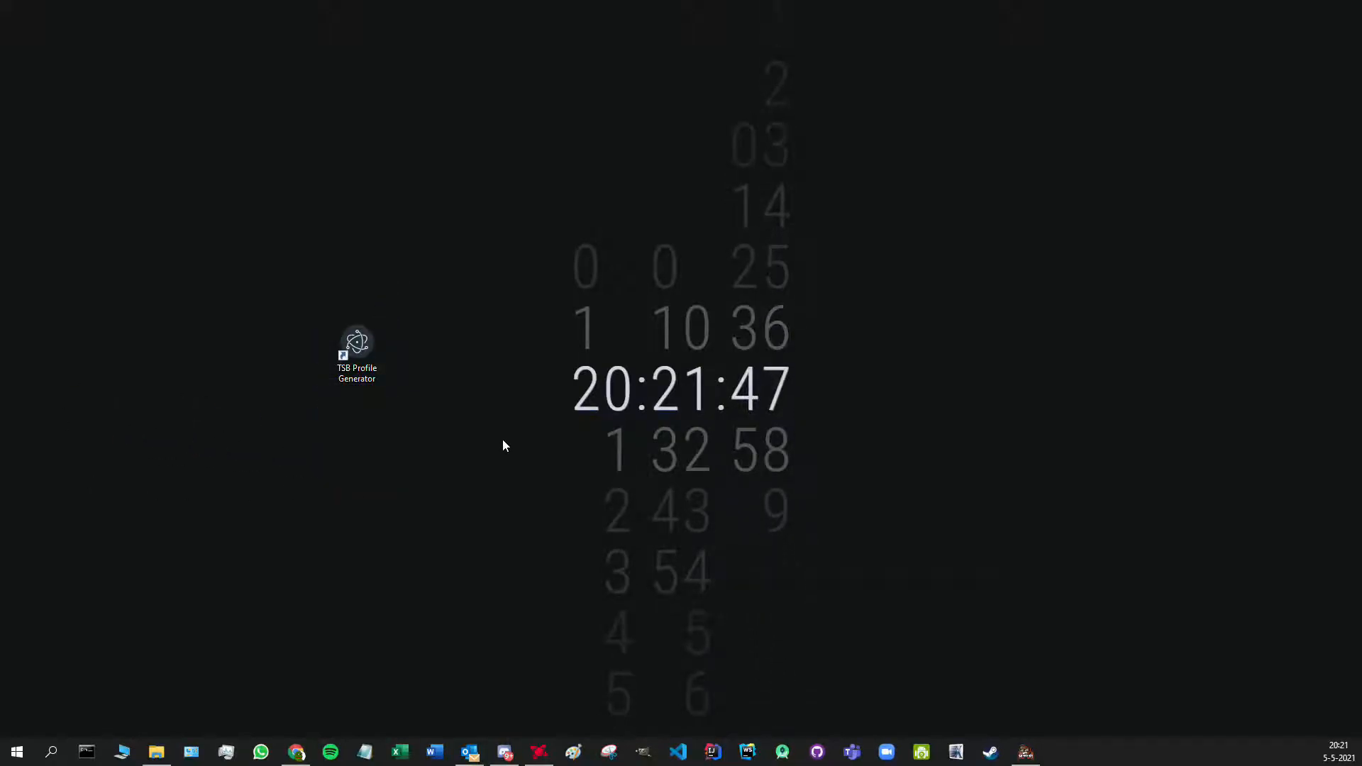
- Relaunch TSB Profile Generator from the desktop shortcut, then close it again
double_click(367, 366)
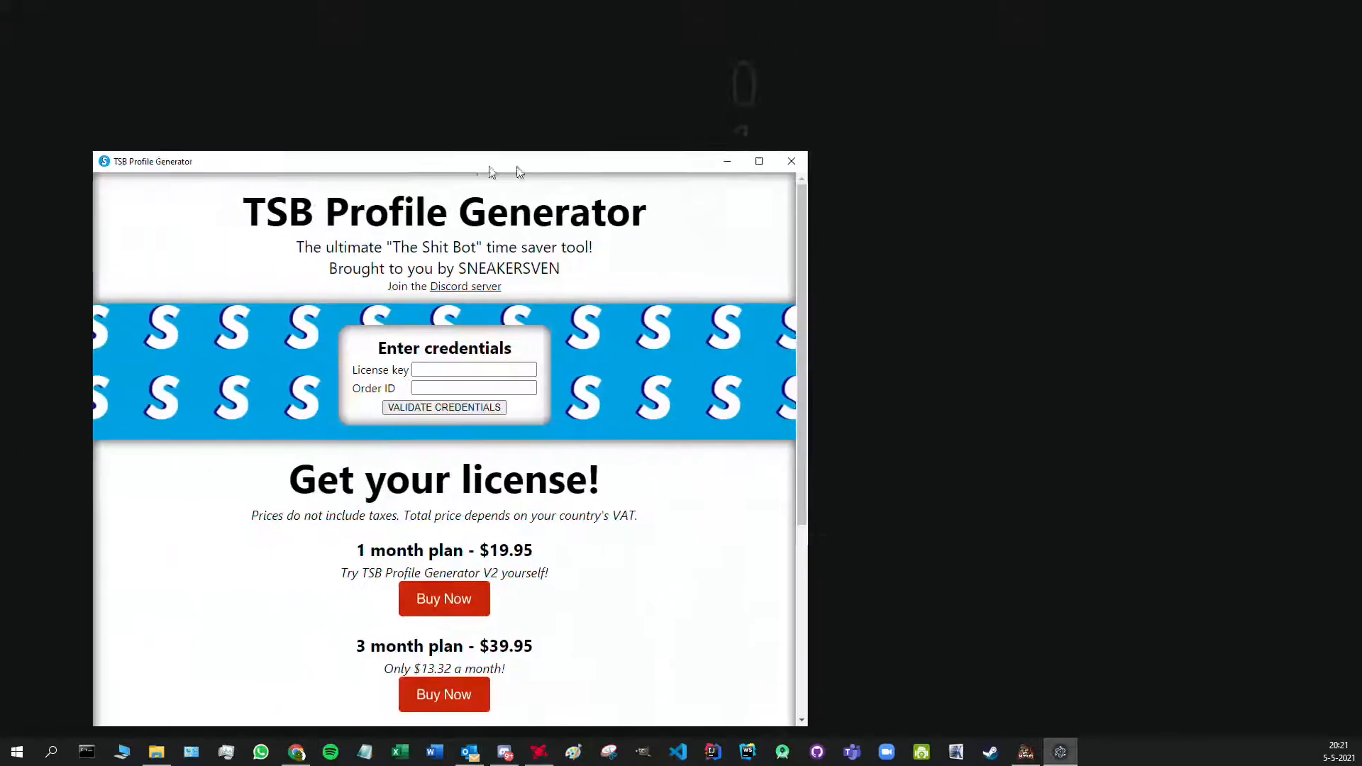
left_click_drag(489, 162, 679, 95)
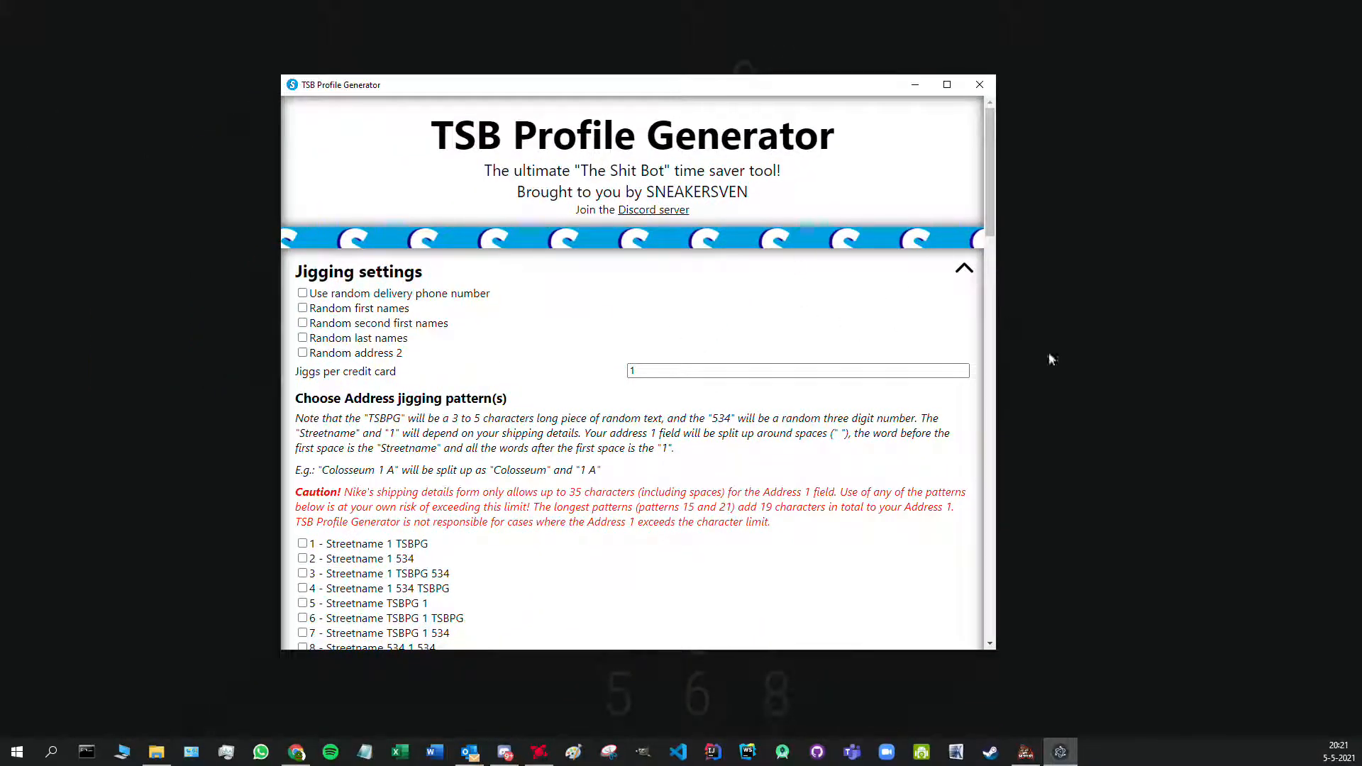
left_click_drag(991, 155, 992, 106)
left_click(979, 84)
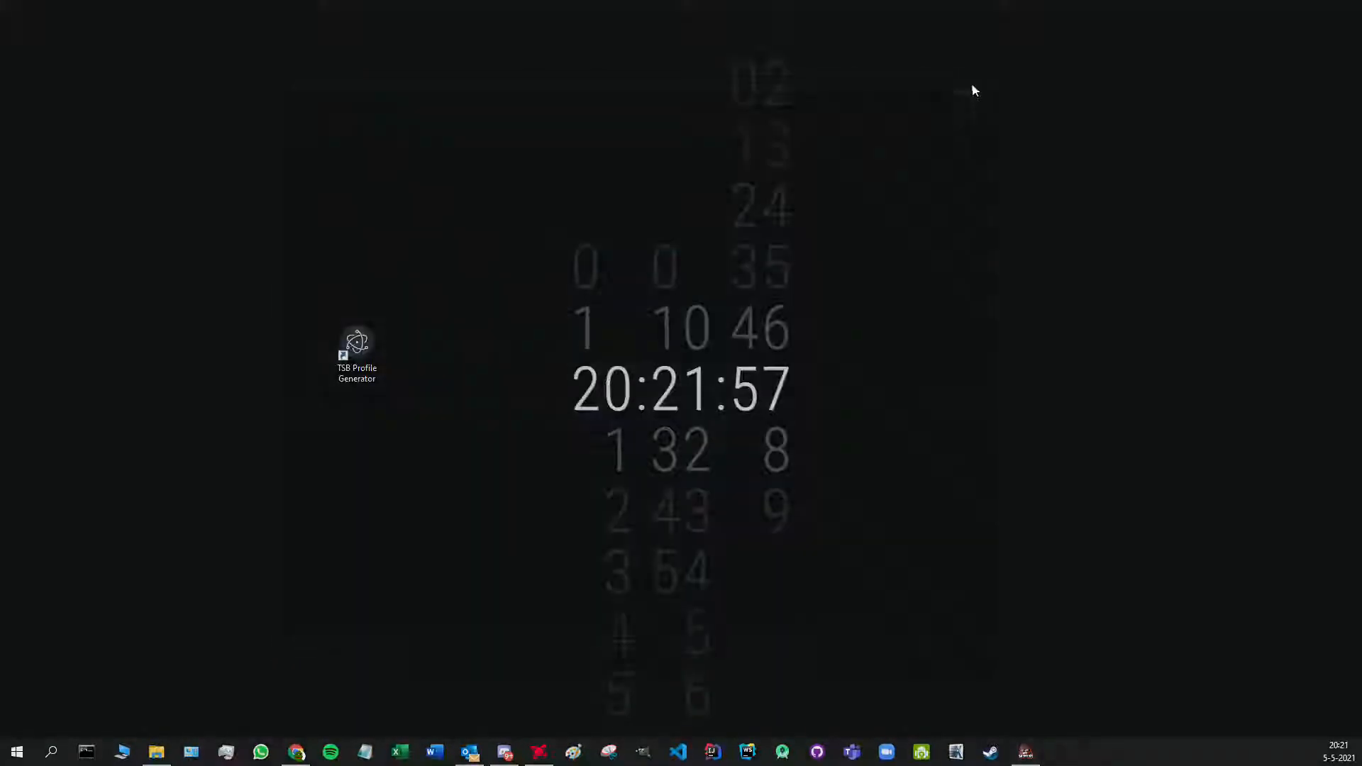